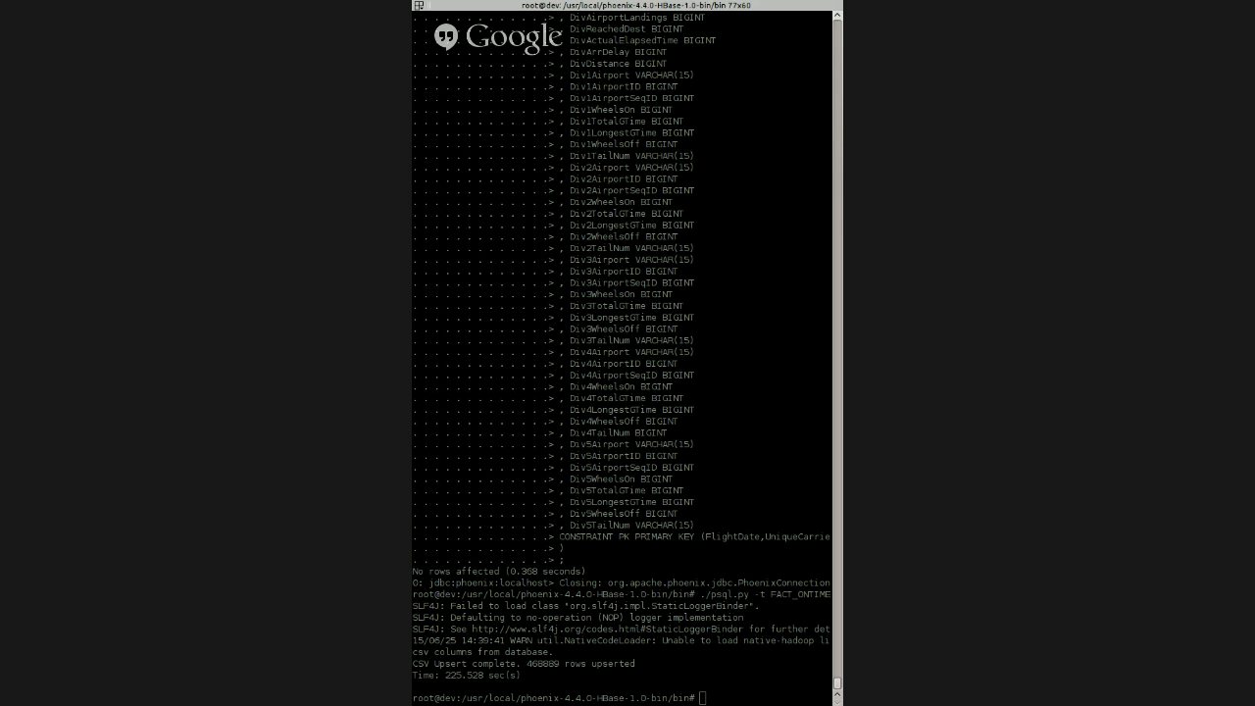
- Review the FACT_ONTIME table definition in the terminal, the CSV load command for new.csv, and the upsert result line
click(656, 491)
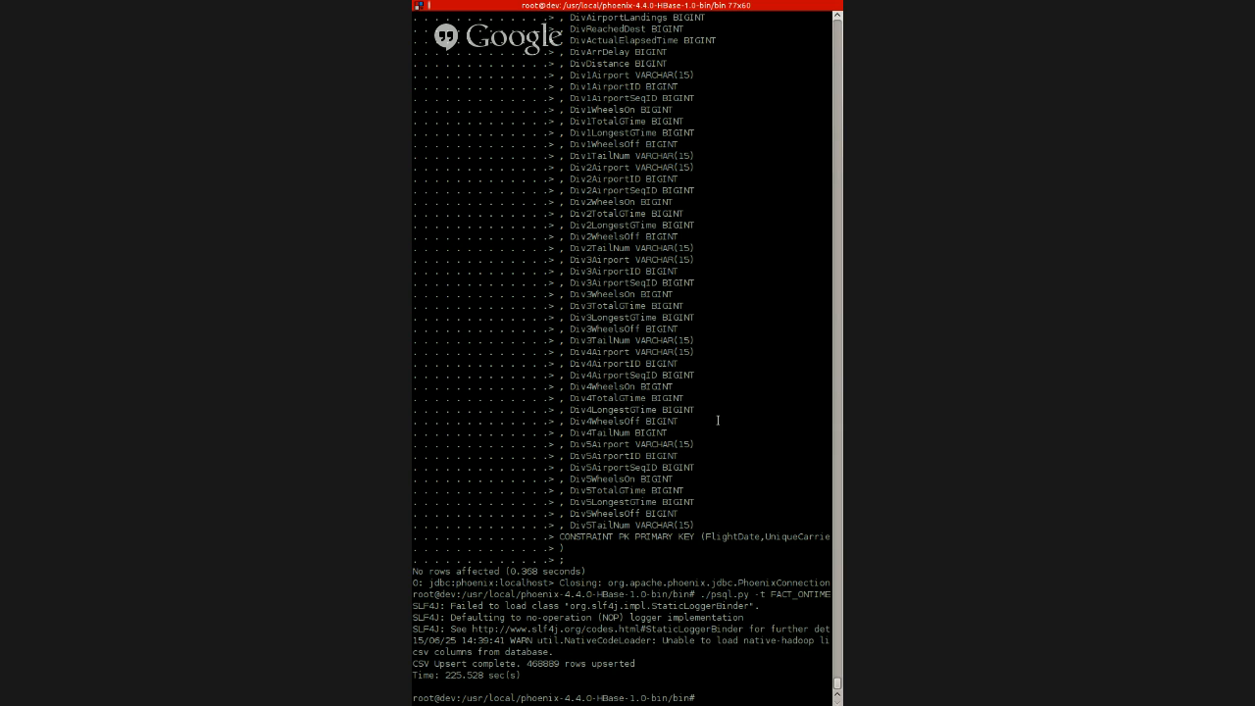
scroll(718, 420, up, 20)
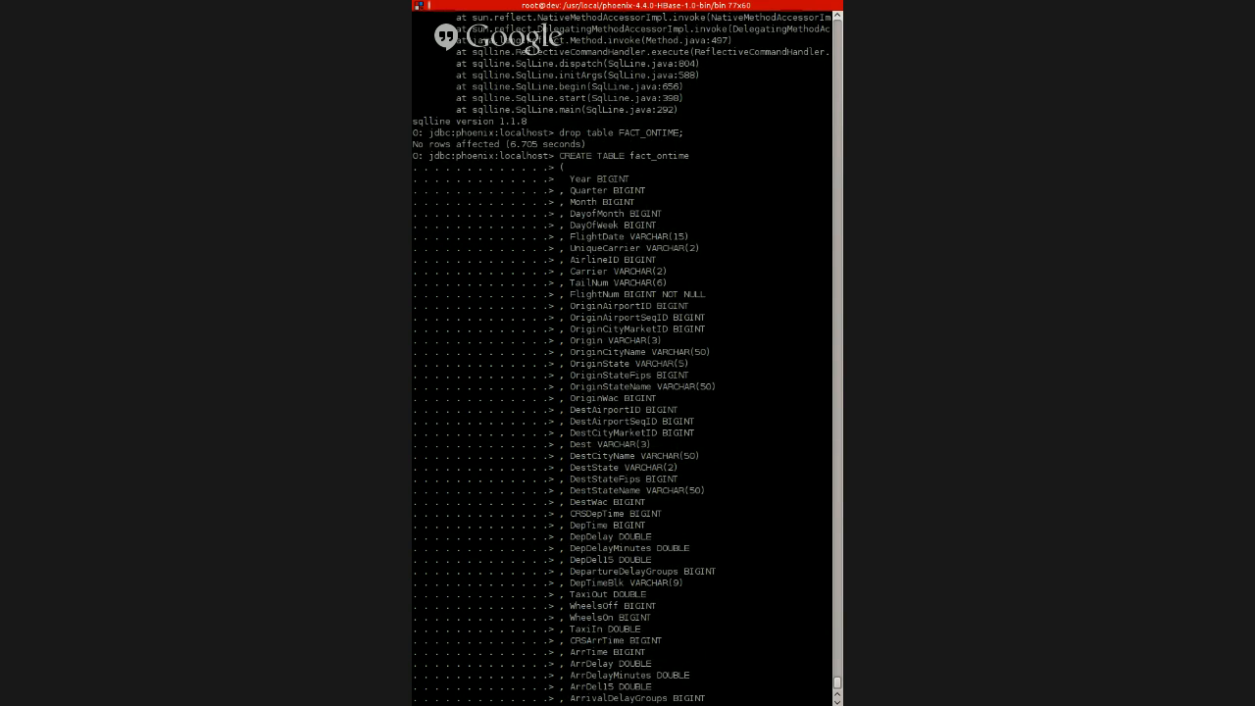
scroll(717, 420, down, 4)
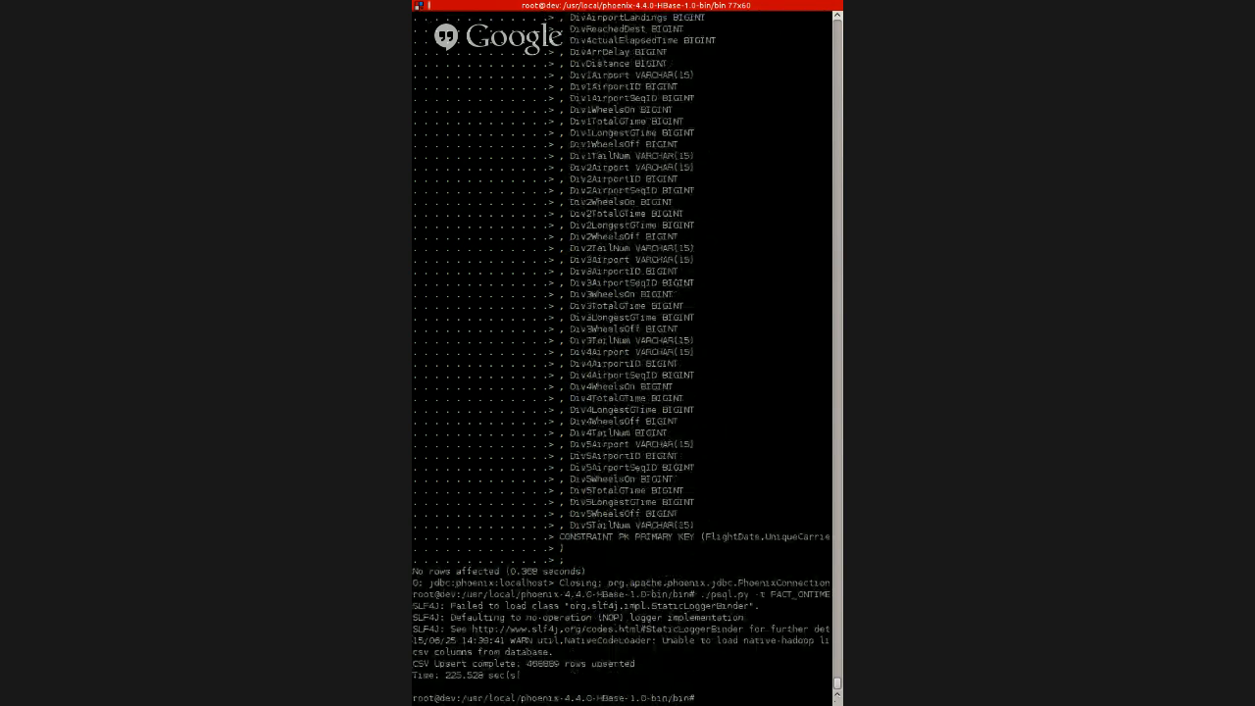
key(Up)
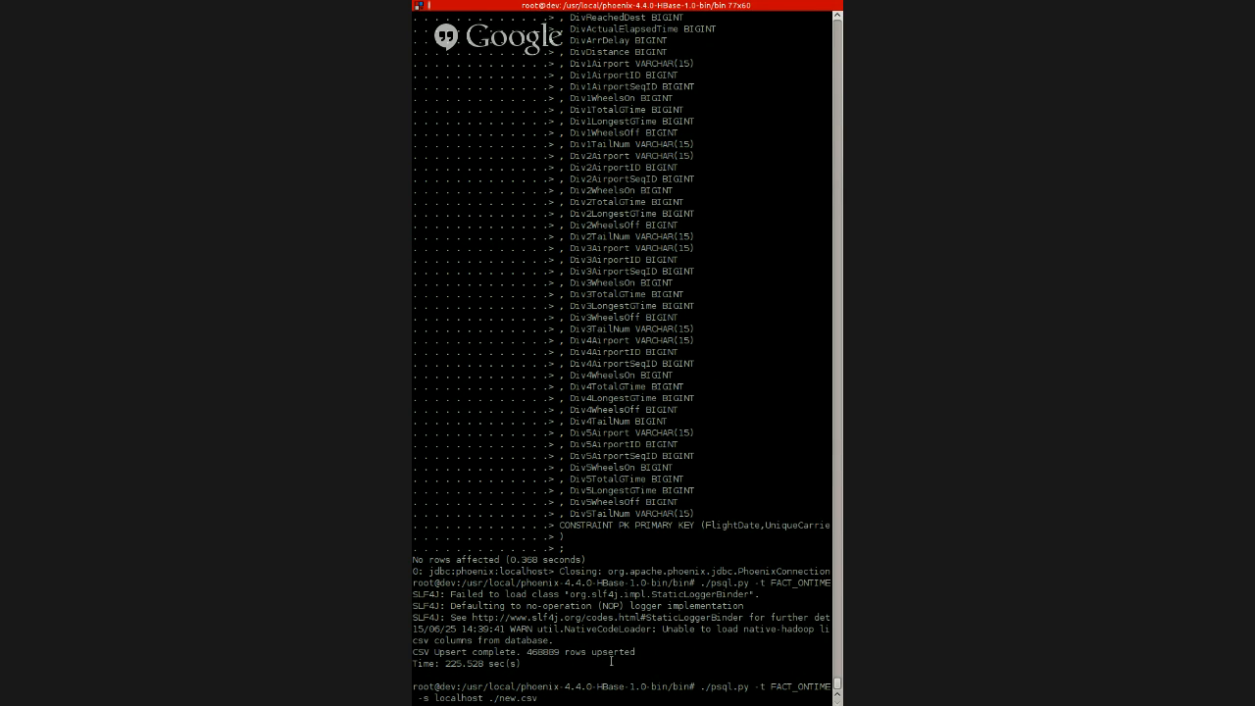
drag(638, 652, 418, 652)
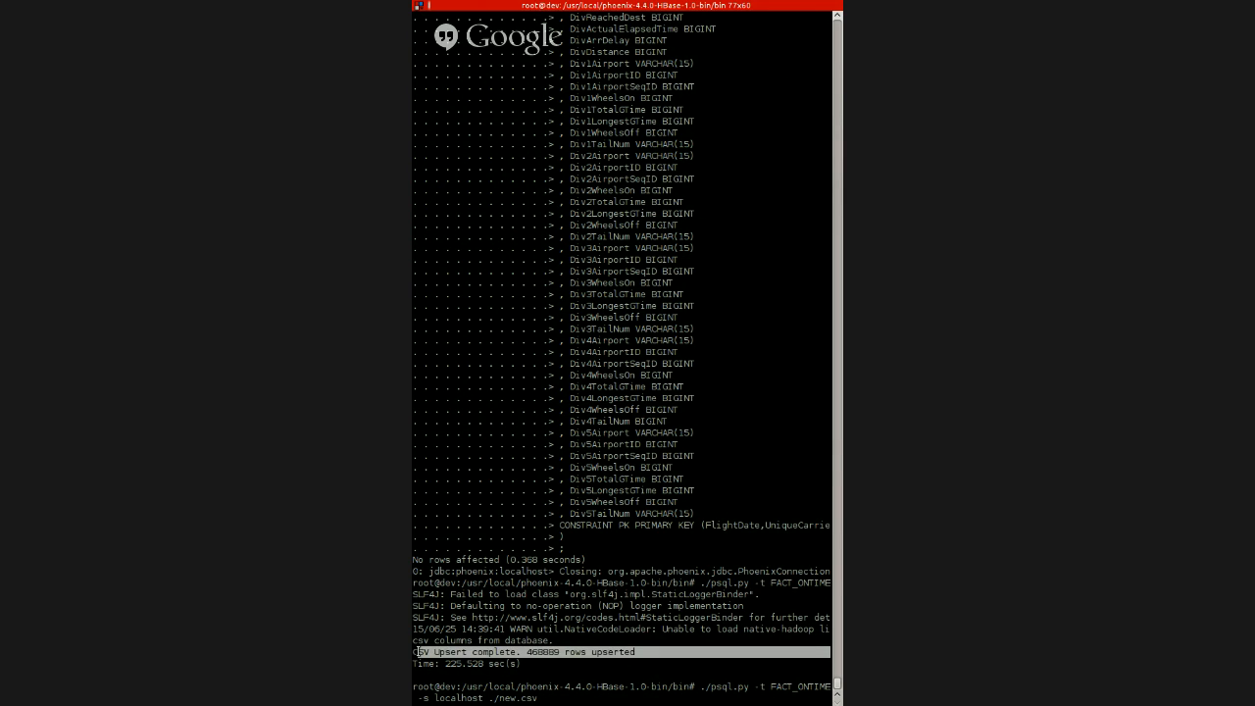
triple_click(419, 651)
- Count all rows in FACT_ONTIME through a sqlline.py session on localhost and exit the session
key(Up)
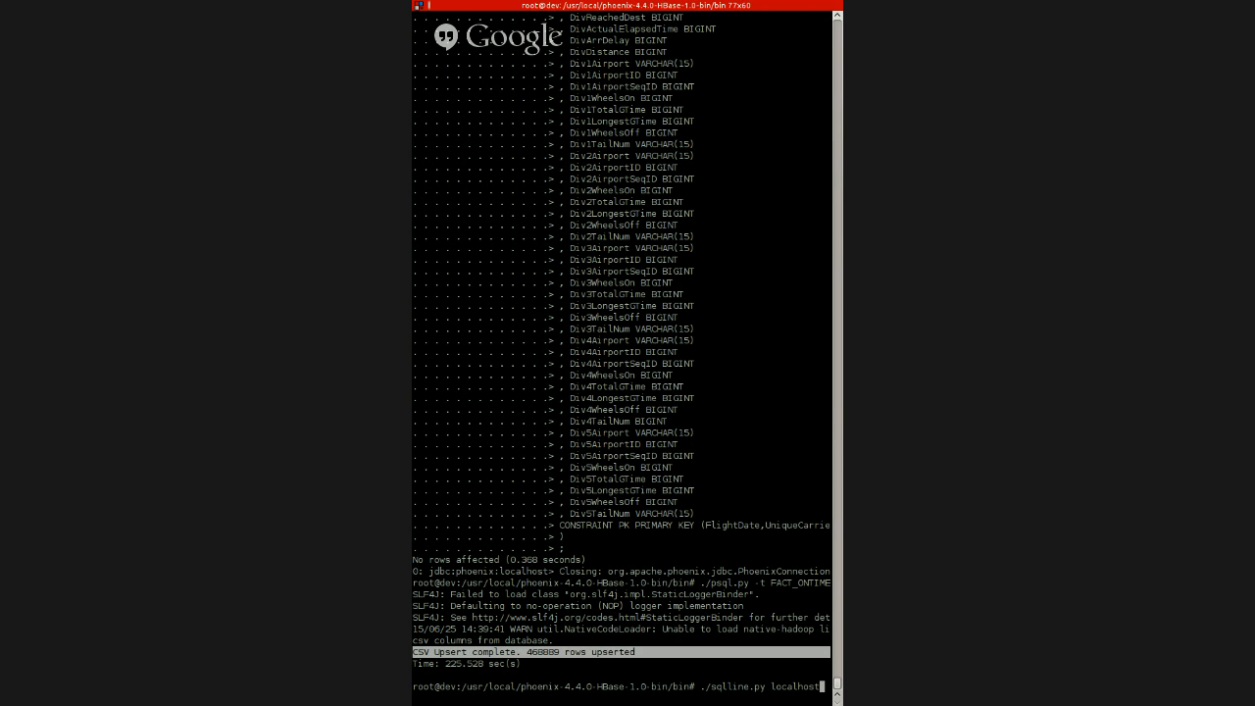
key(Return)
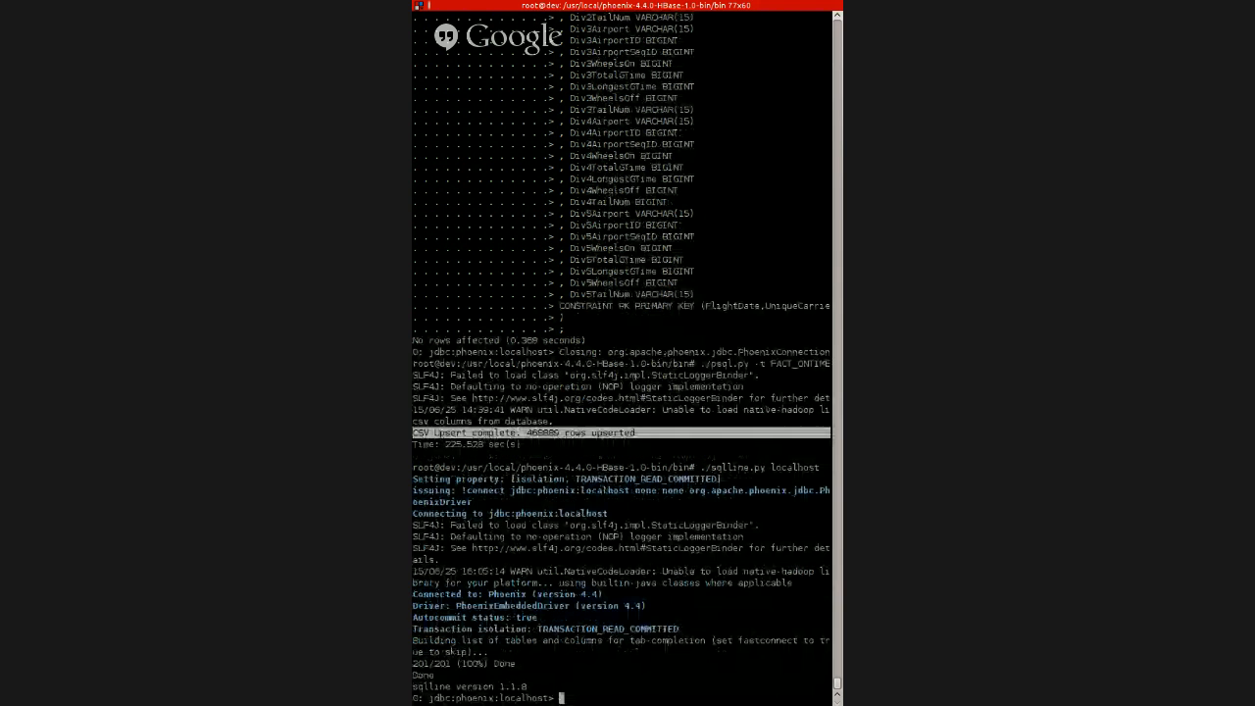
text(select coun)
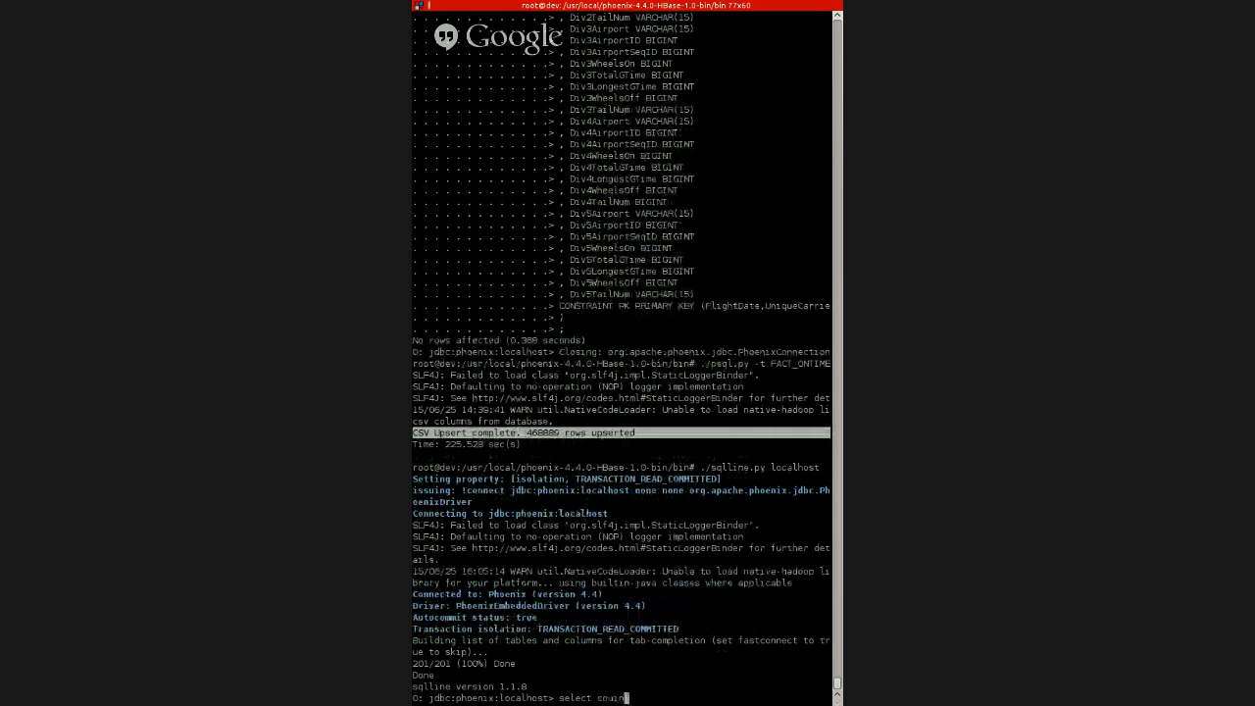
text(t(*) from FACT_ONTIME;)
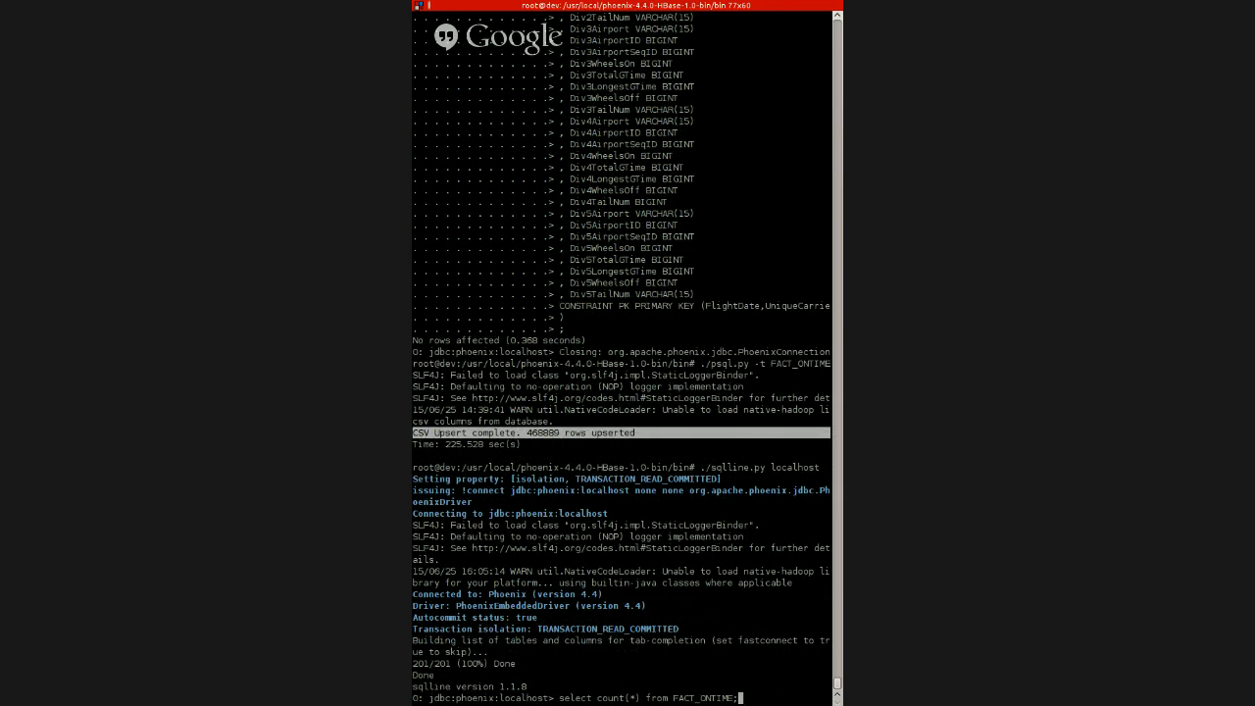
key(Return)
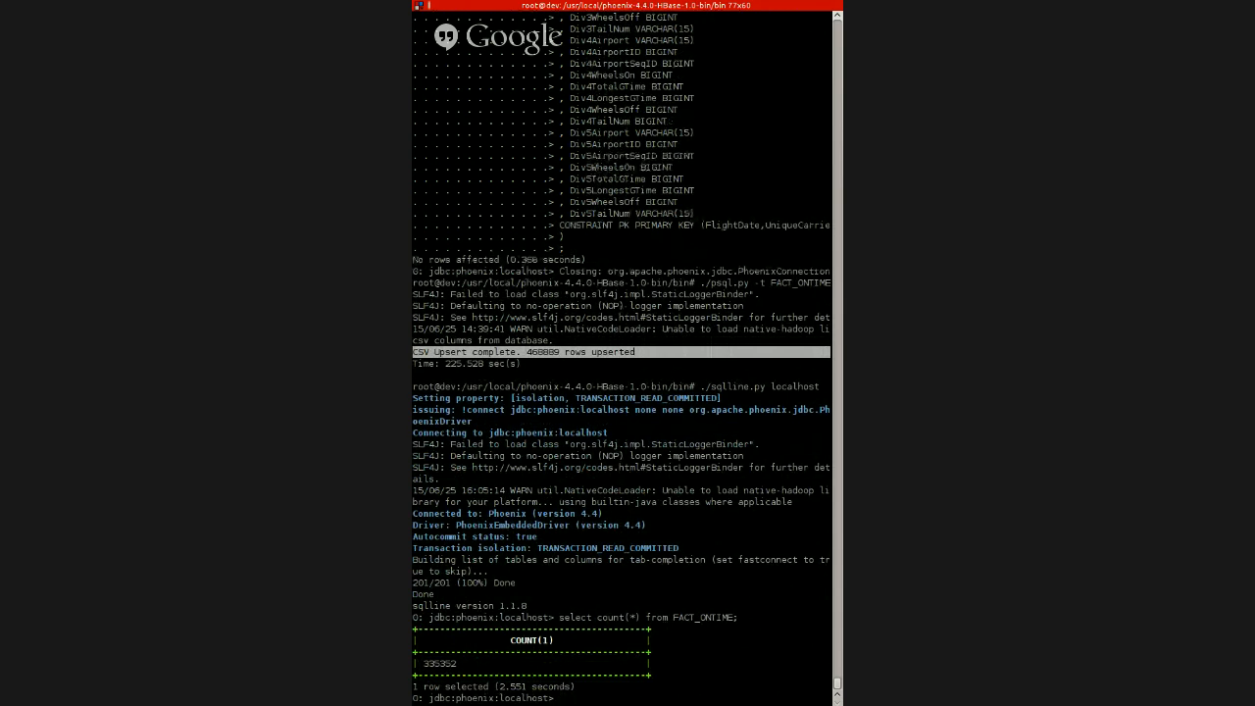
click(481, 676)
key(ctrl+d)
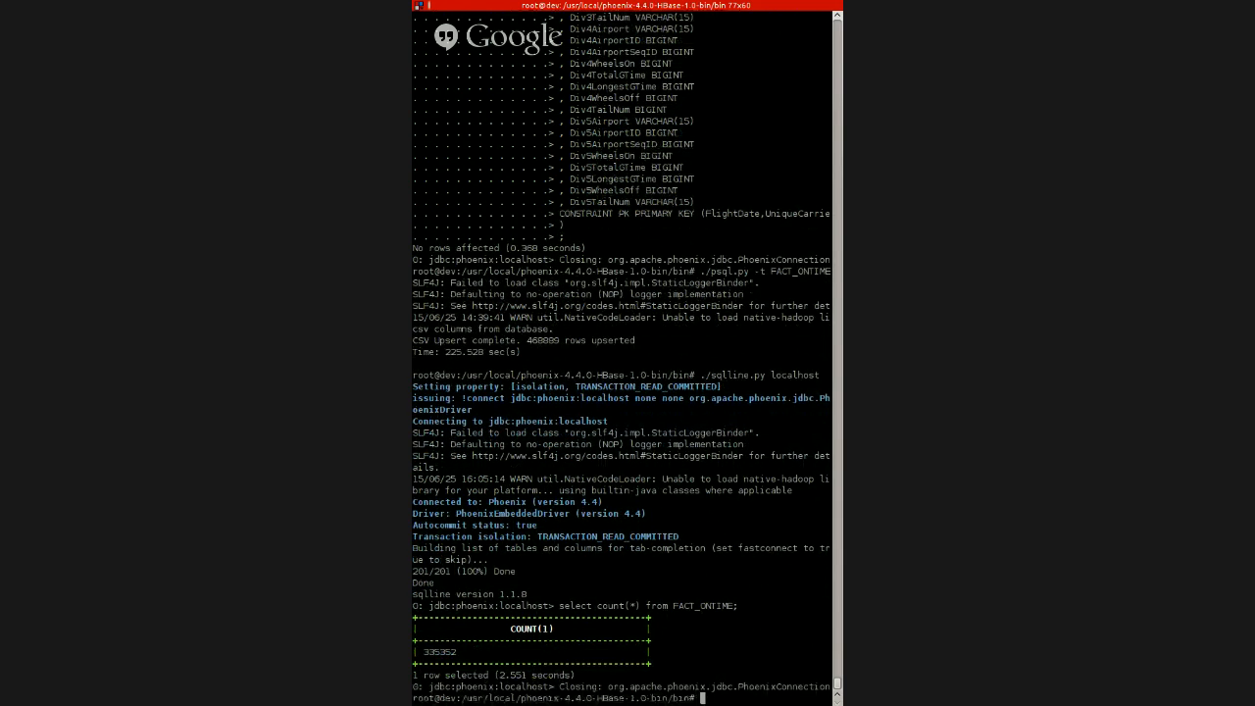
- Switch to Saiku in the browser and create a new Schema Designer schema named ontim
key(alt+Tab)
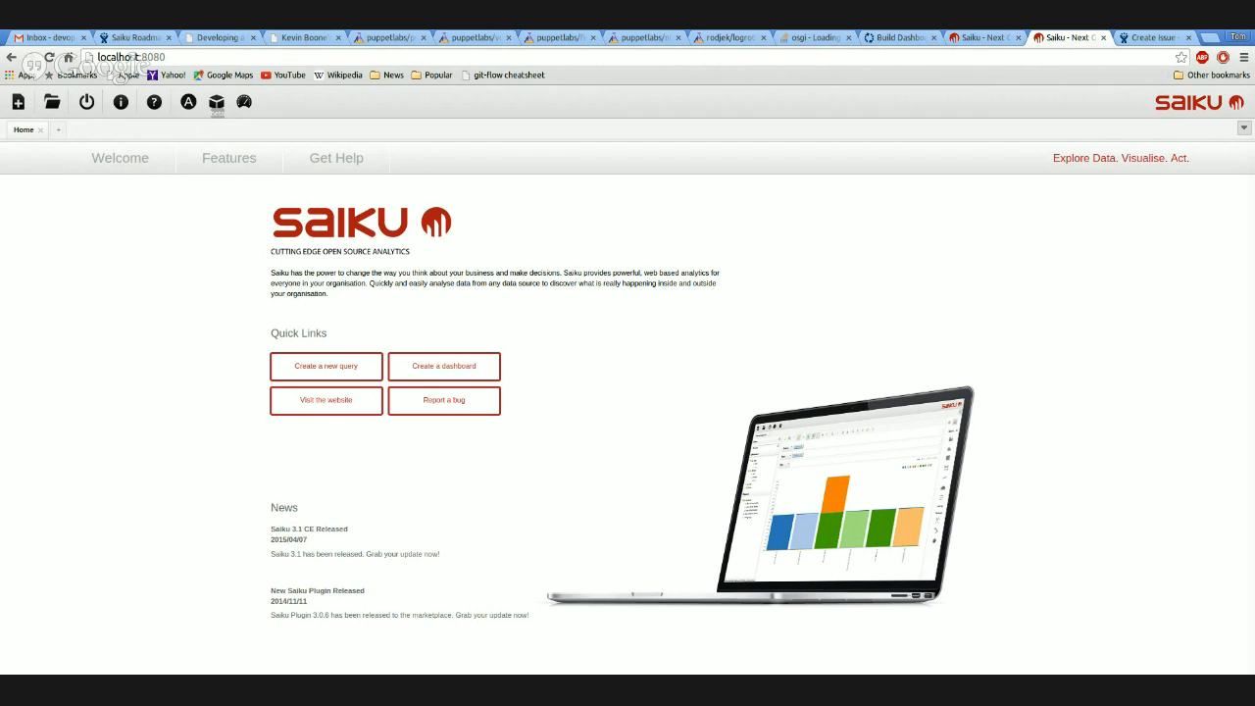
click(215, 105)
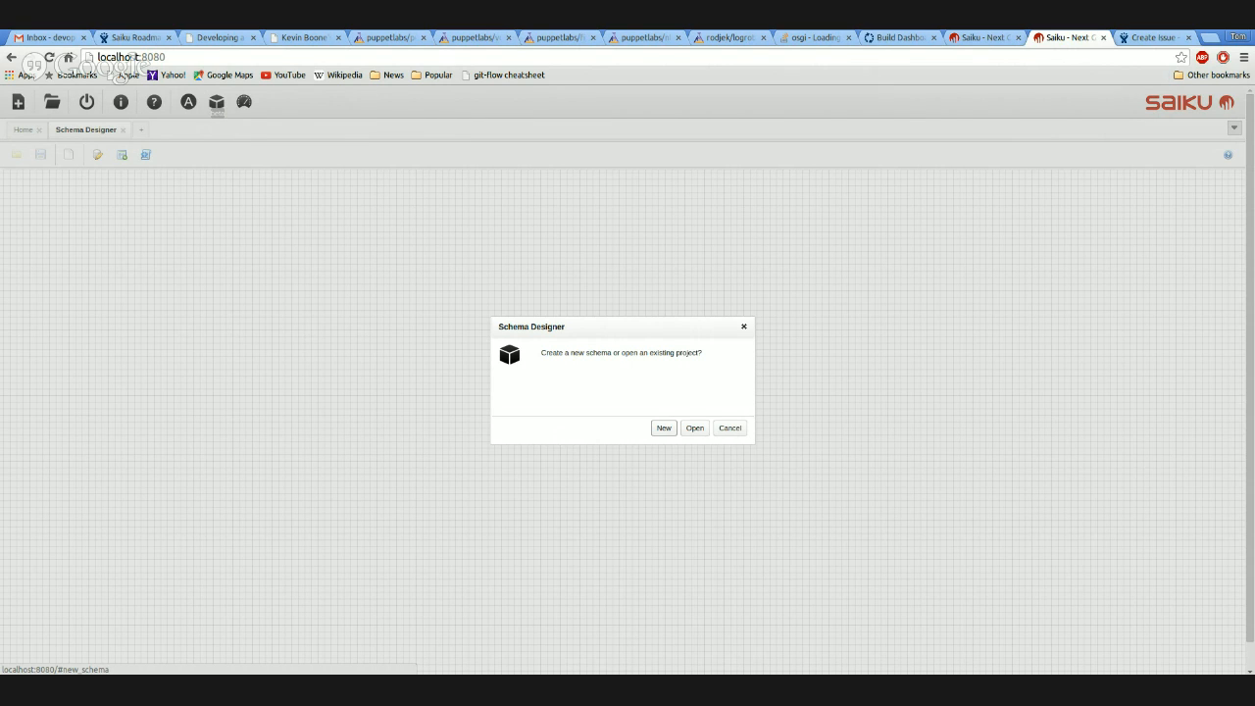
click(663, 427)
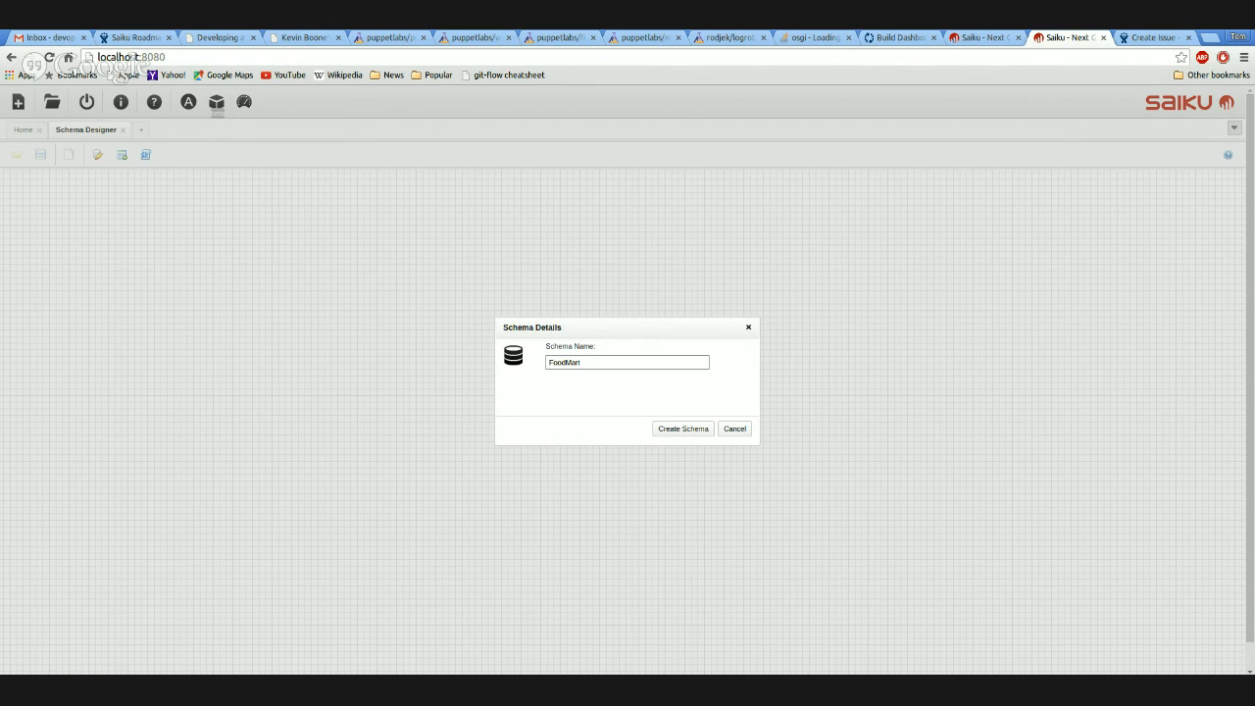
key(ctrl+a)
text(ontim)
click(667, 428)
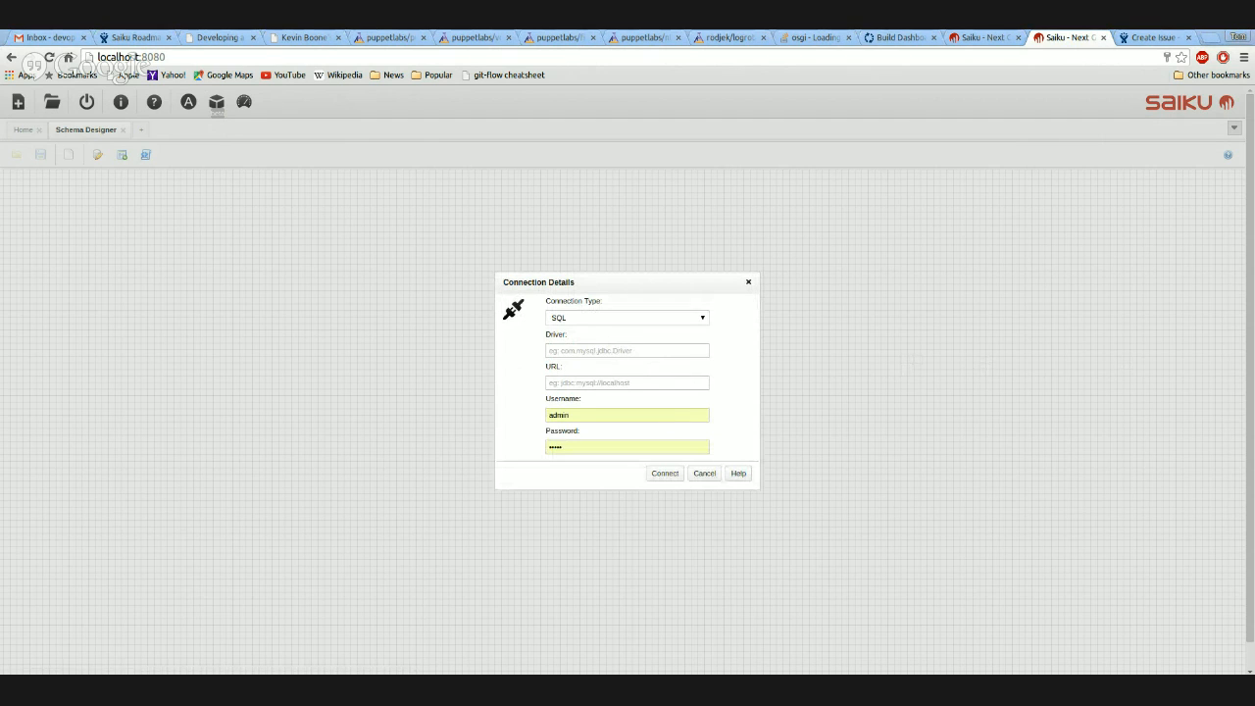
- Connect the schema with driver org.apache.phoenix.jdbc.PhoenixDriver and URL jdbc:phoenix:84.40.61.82
click(656, 353)
text(org.apache.phoenix.jdbc.PhoenixDriver)
click(629, 382)
text(jdbc:phoenix:84.40.61.82)
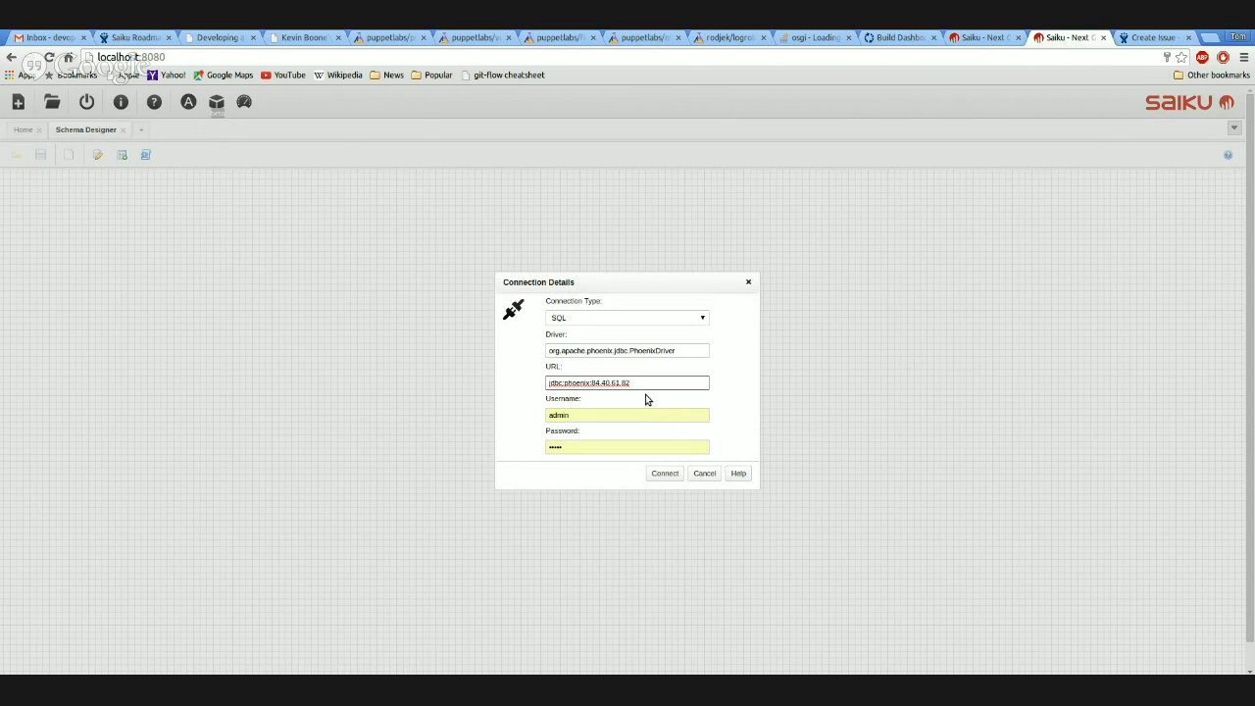
click(665, 473)
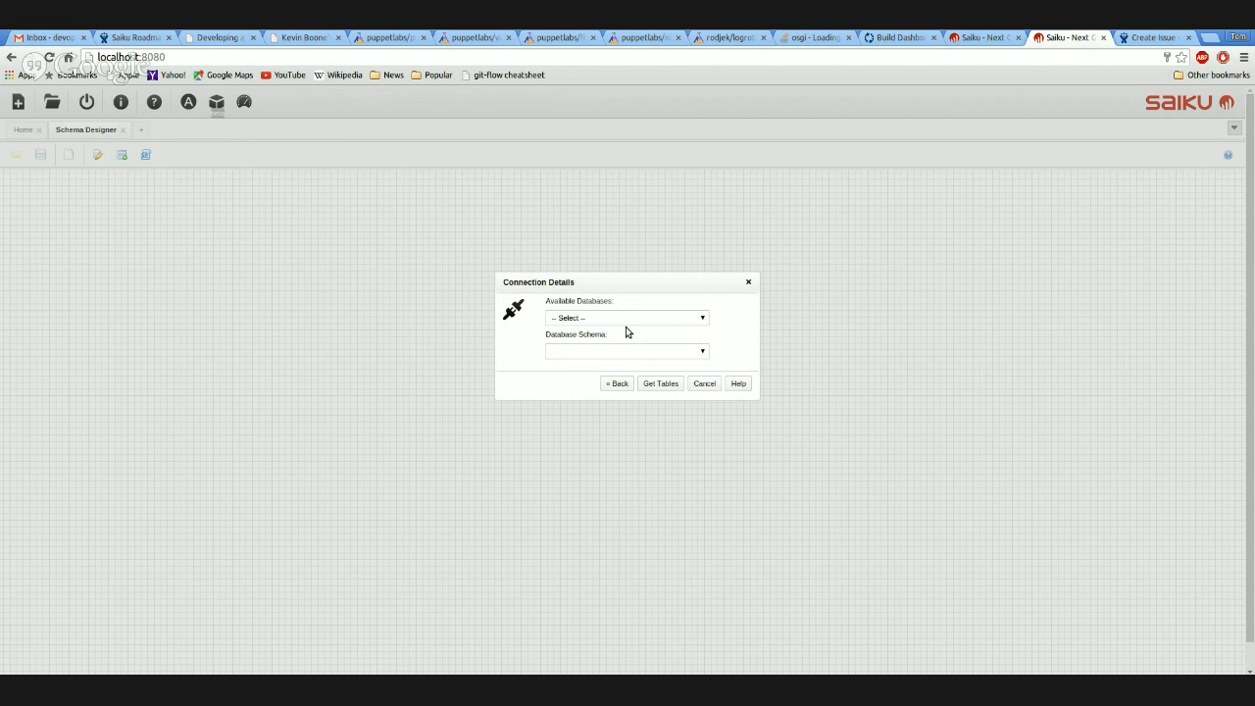
- Choose the Default database with the Default database schema and load its tables
click(621, 323)
click(617, 341)
click(610, 370)
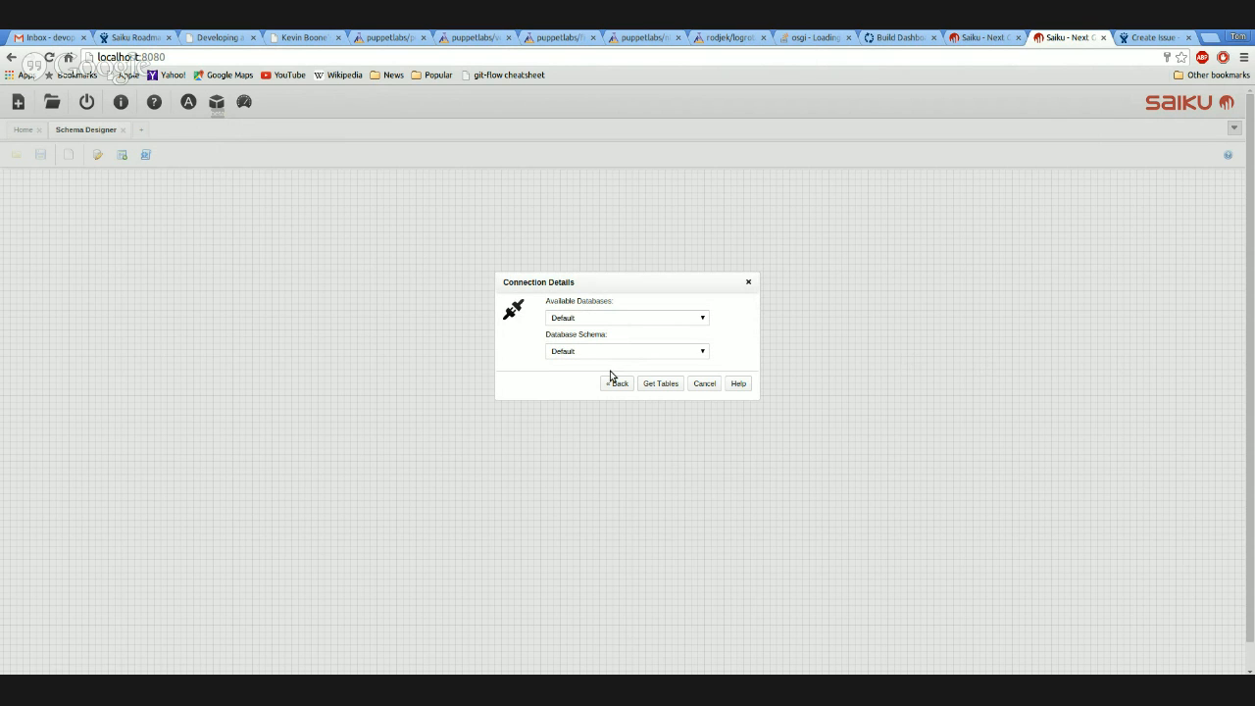
click(661, 384)
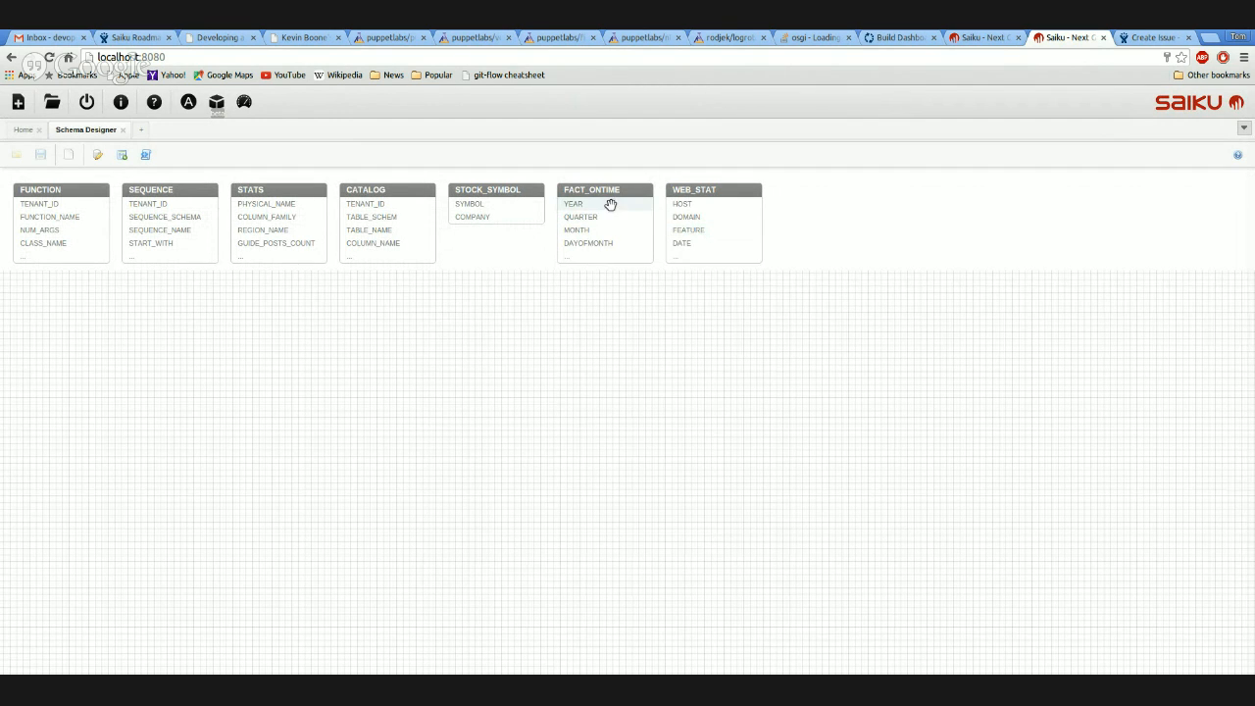
- Place the FACT_ONTIME table on the design canvas and assign FLIGHTDATE as its key
drag(610, 204, 478, 393)
scroll(638, 392, down, 2)
click(612, 391)
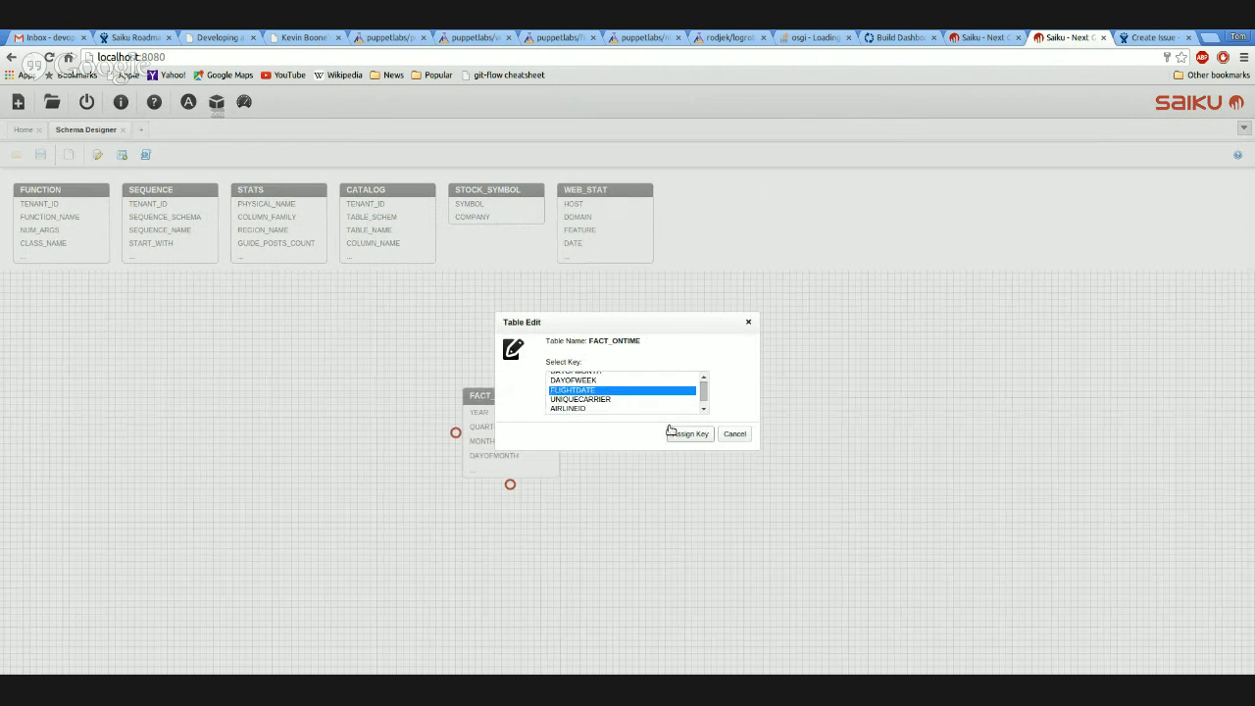
click(683, 433)
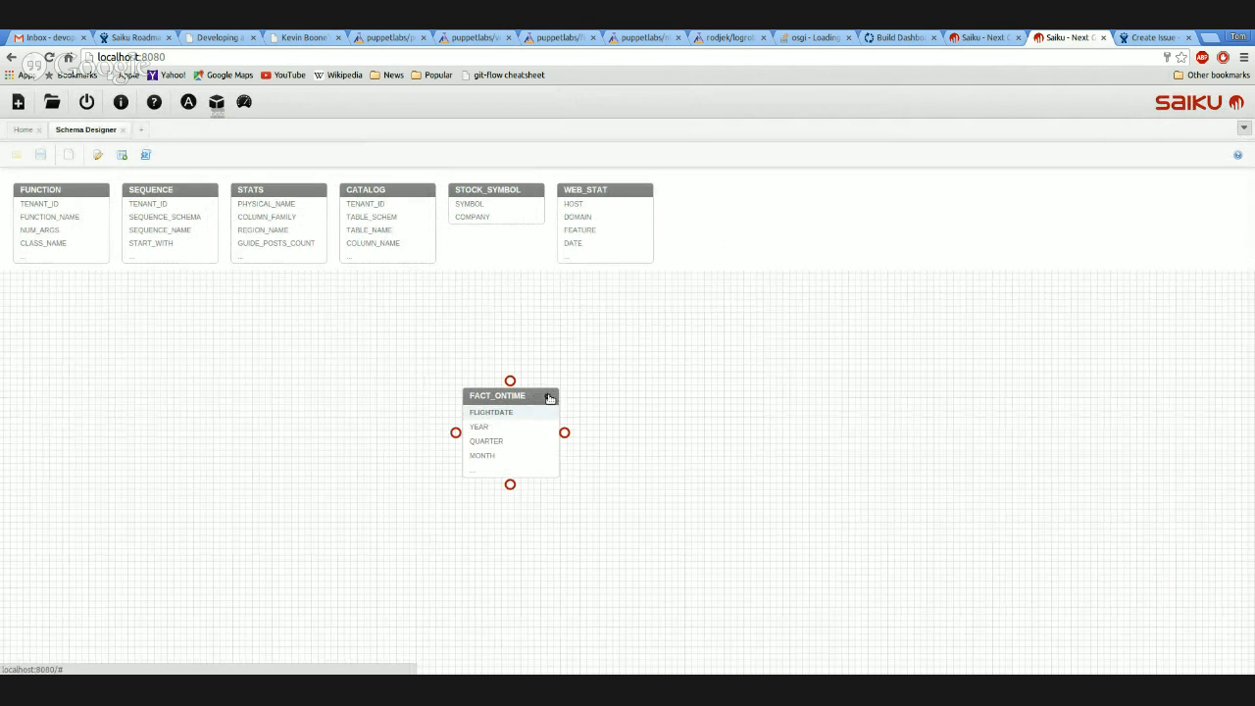
- Open the cubes and dimensions editor and add FACT_ONTIME as a dimension without auto-generating attributes
click(123, 155)
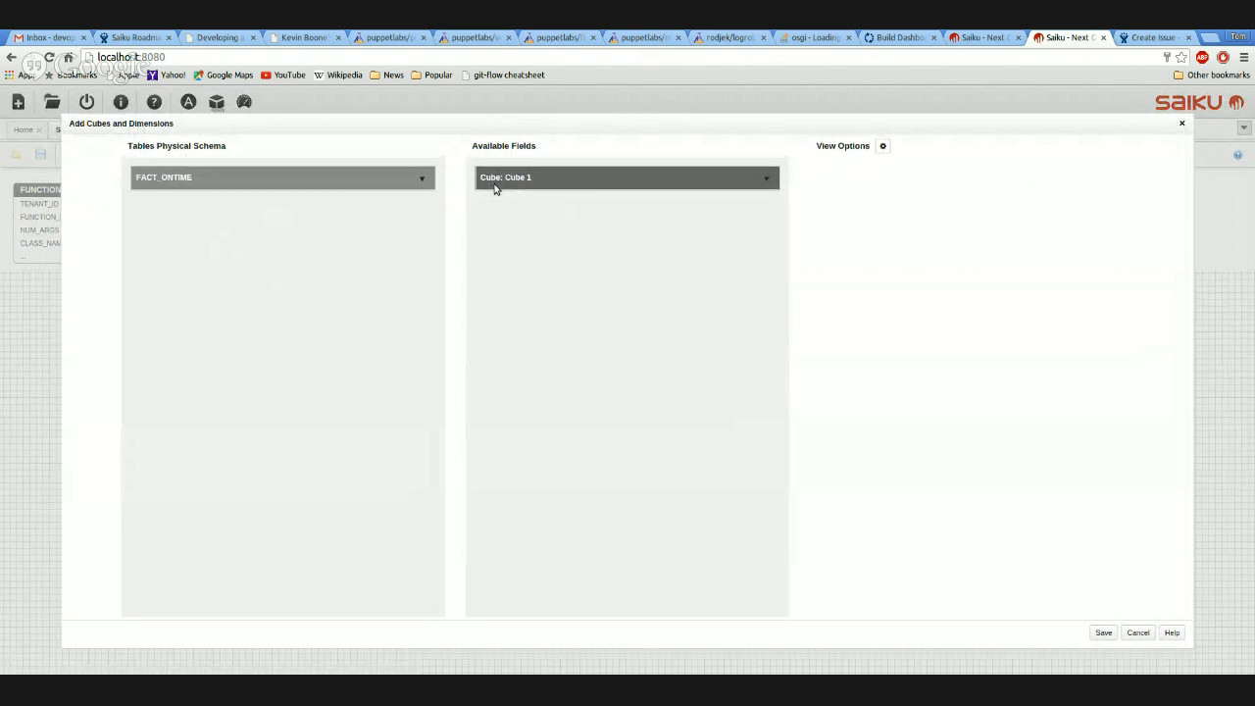
click(422, 179)
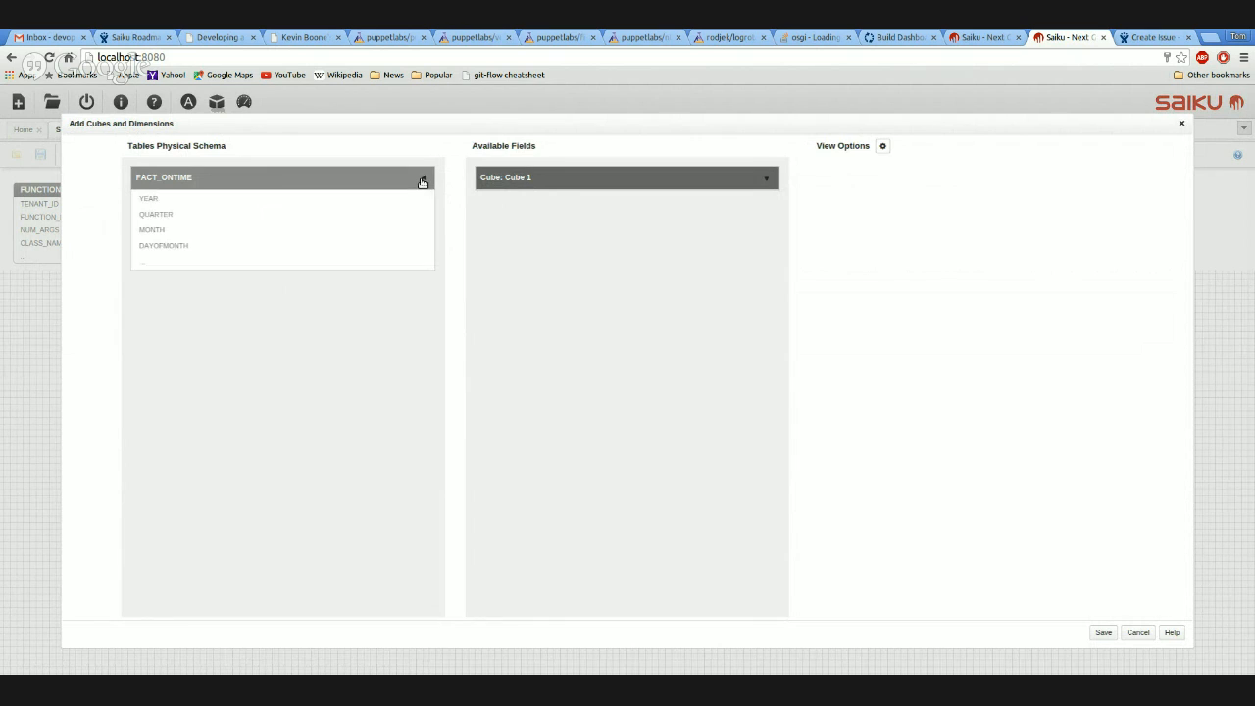
click(424, 177)
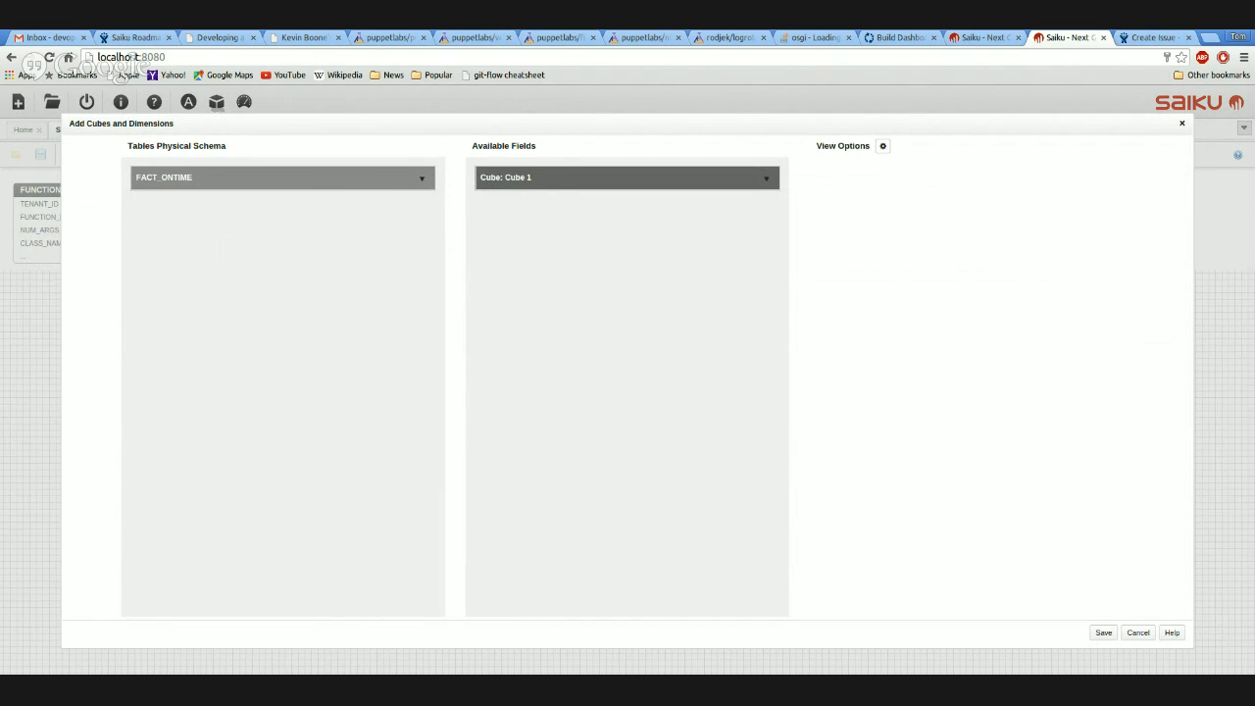
drag(392, 178, 638, 250)
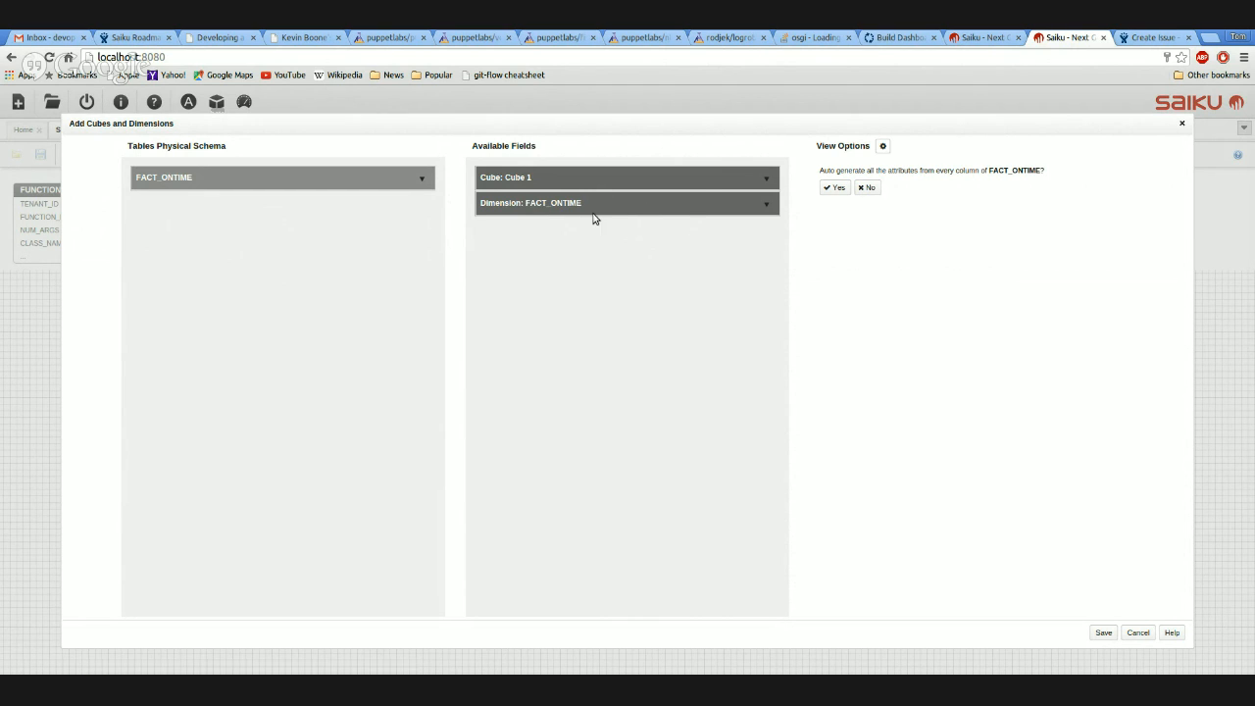
click(867, 188)
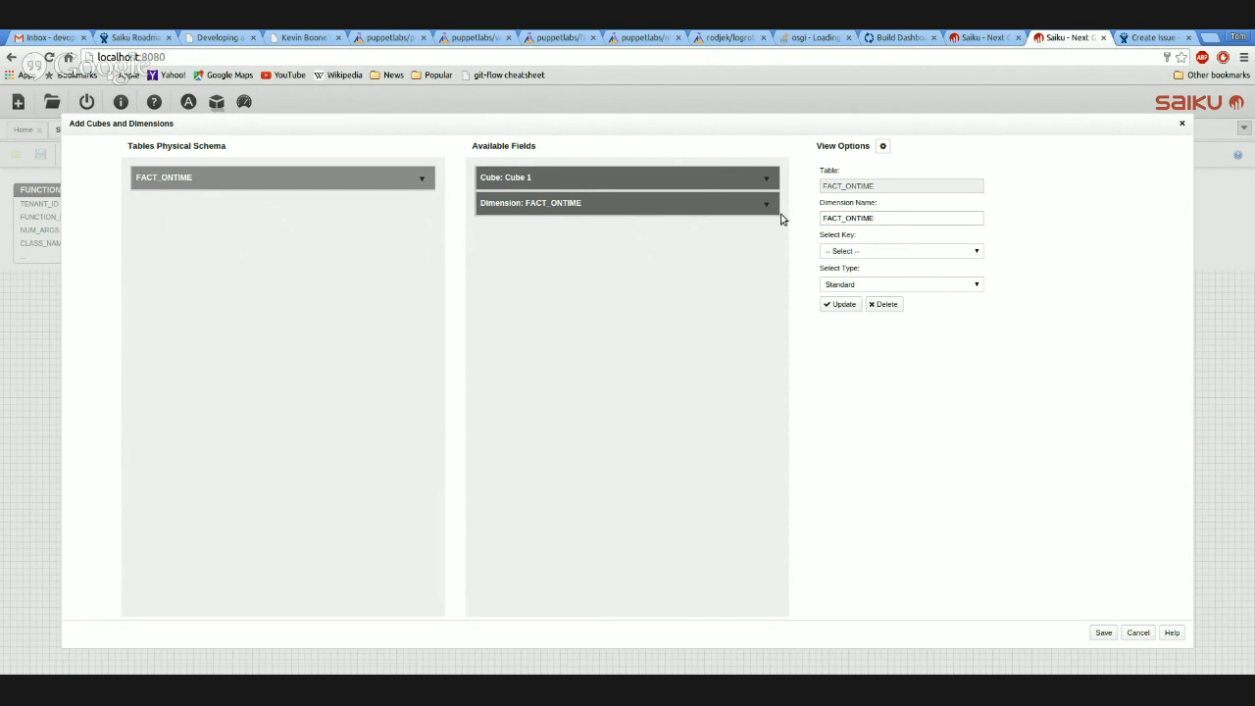
- Try to rename the FACT_ONTIME dimension to Departures
double_click(895, 220)
text(Departures)
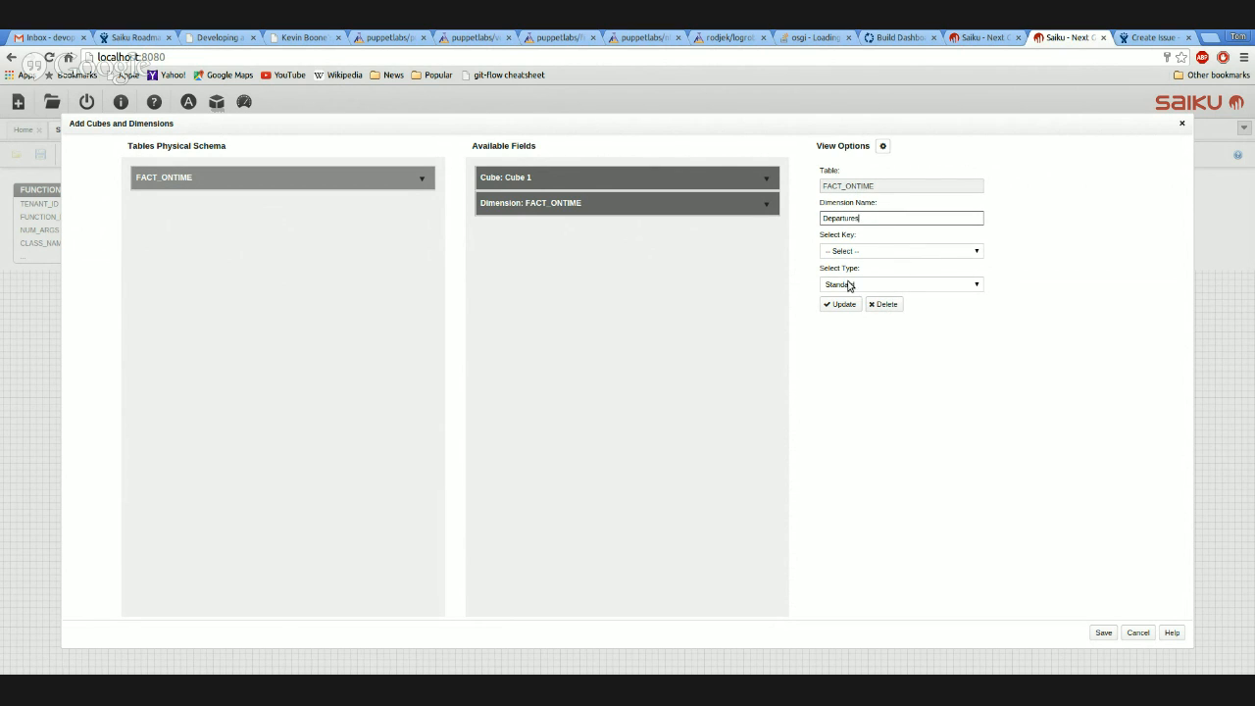
click(809, 265)
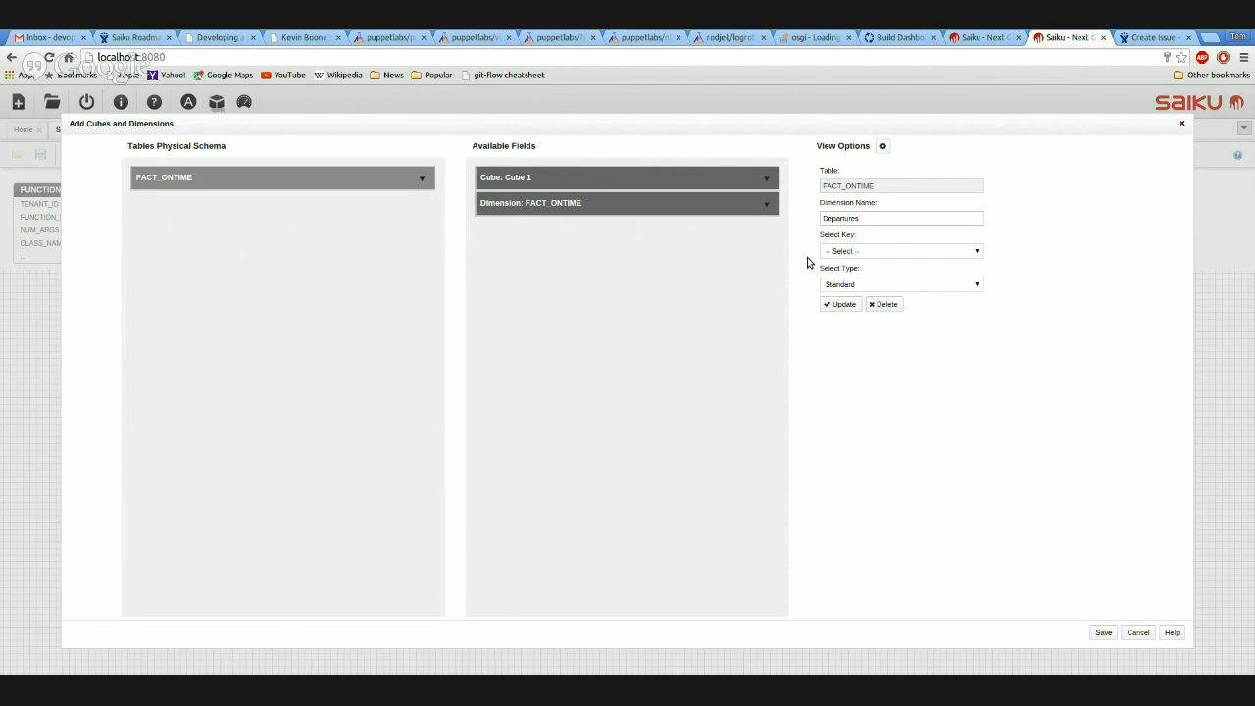
- Start a new attribute in the FACT_ONTIME dimension and name it Flight ID
click(768, 207)
click(766, 223)
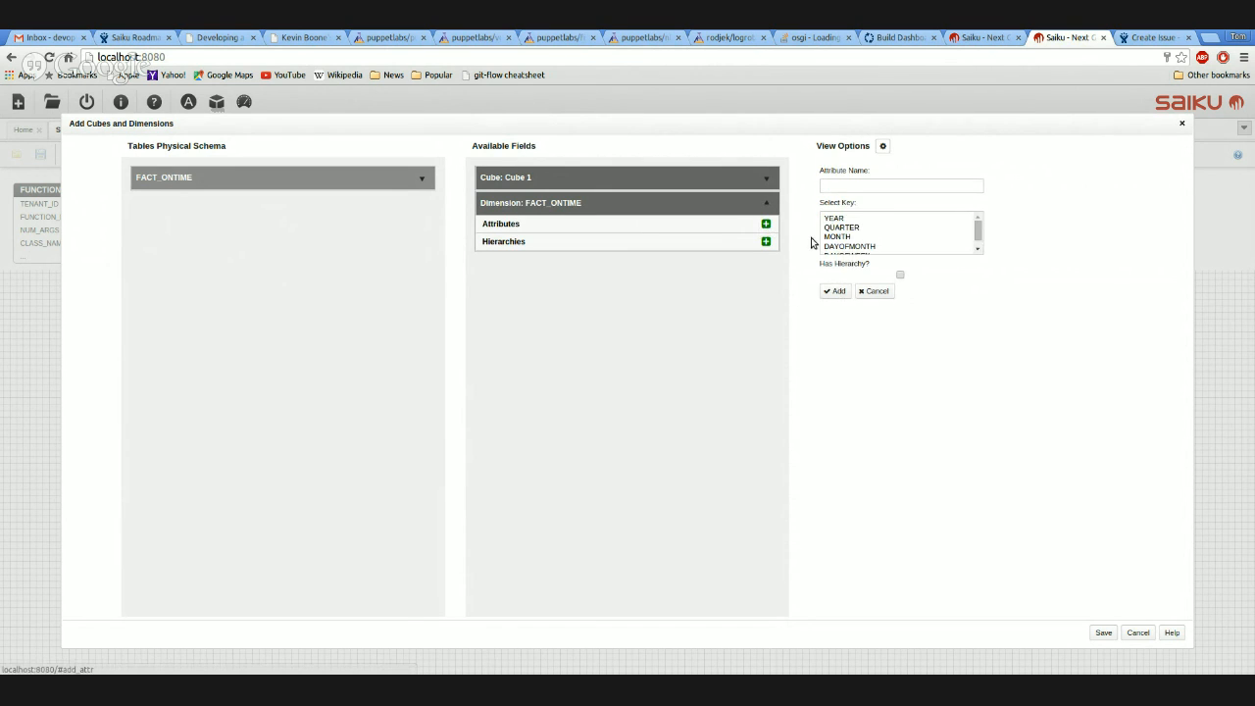
click(847, 187)
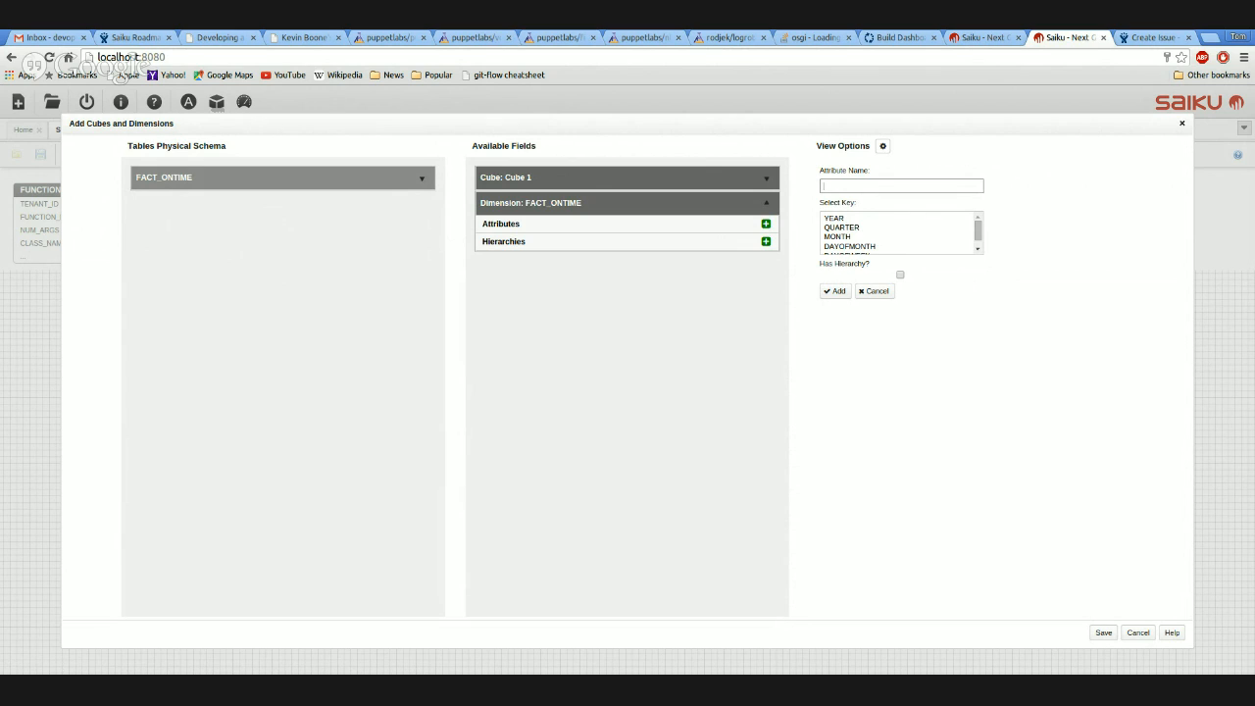
text(Flight ID)
- Choose TAILNUM as the key of the Flight ID attribute and add the attribute to the FACT_ONTIME dimension
scroll(863, 230, down, 1)
click(859, 239)
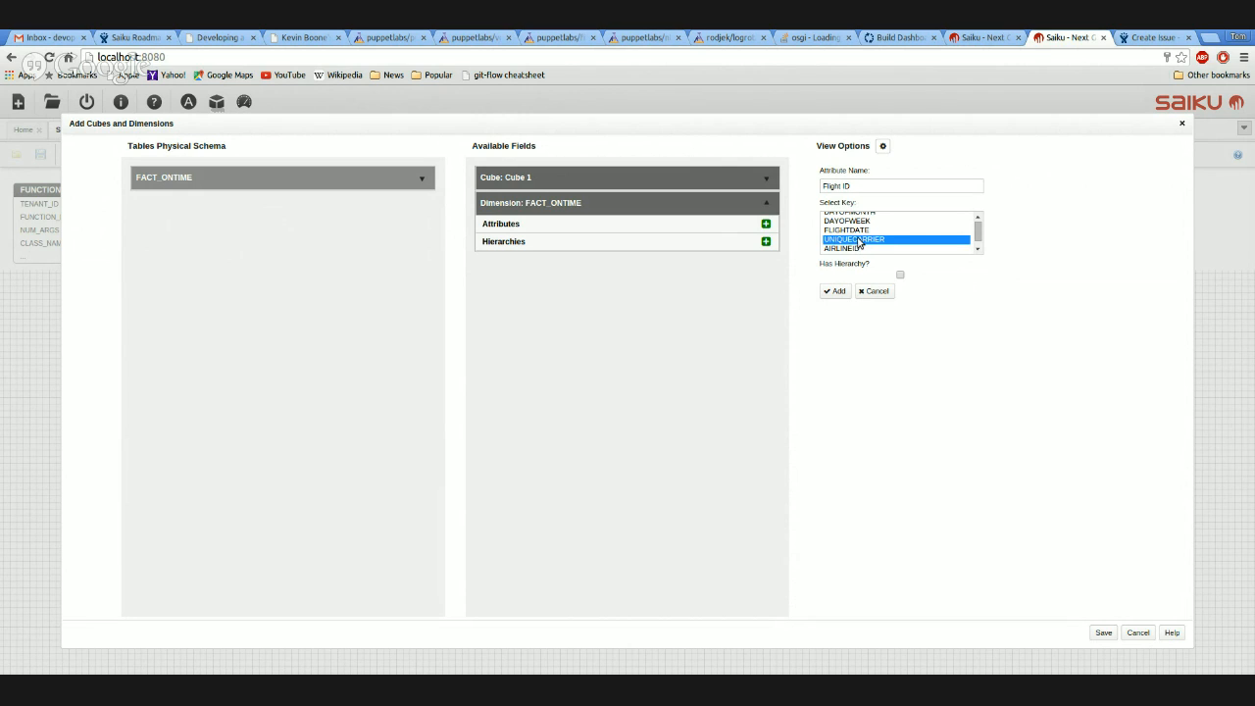
scroll(891, 242, up, 1)
scroll(868, 245, down, 1)
scroll(867, 239, up, 1)
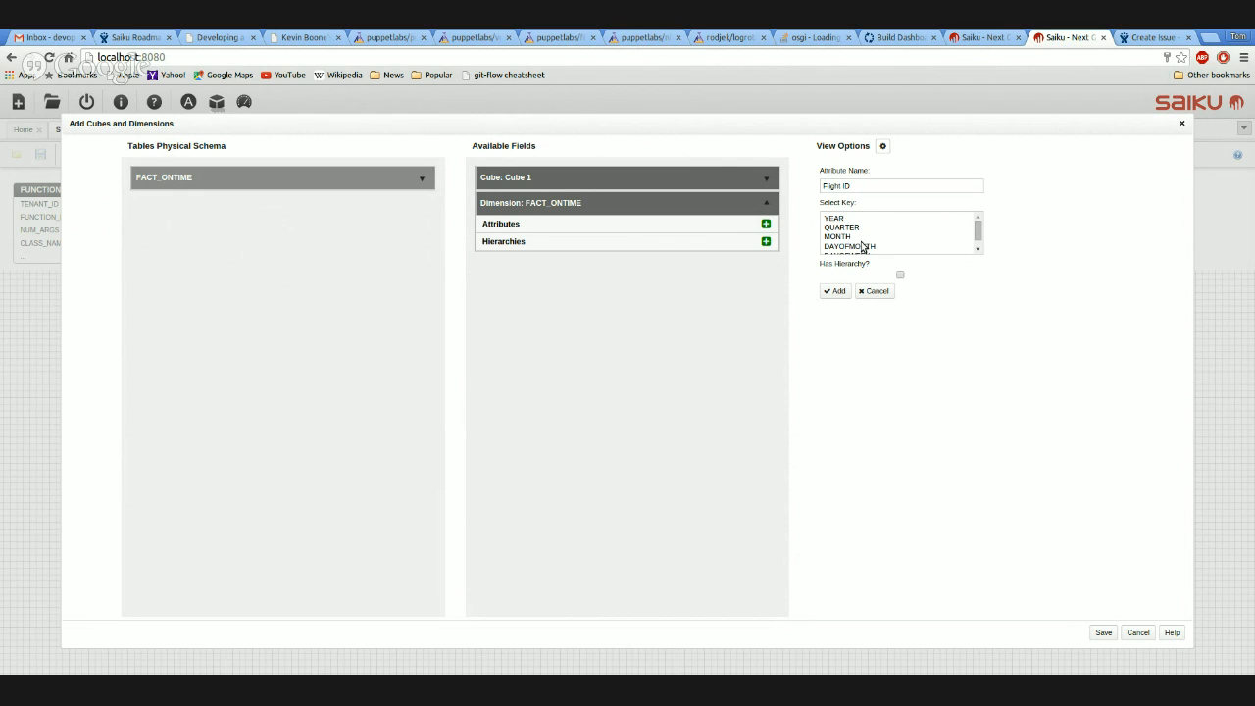
scroll(865, 237, down, 1)
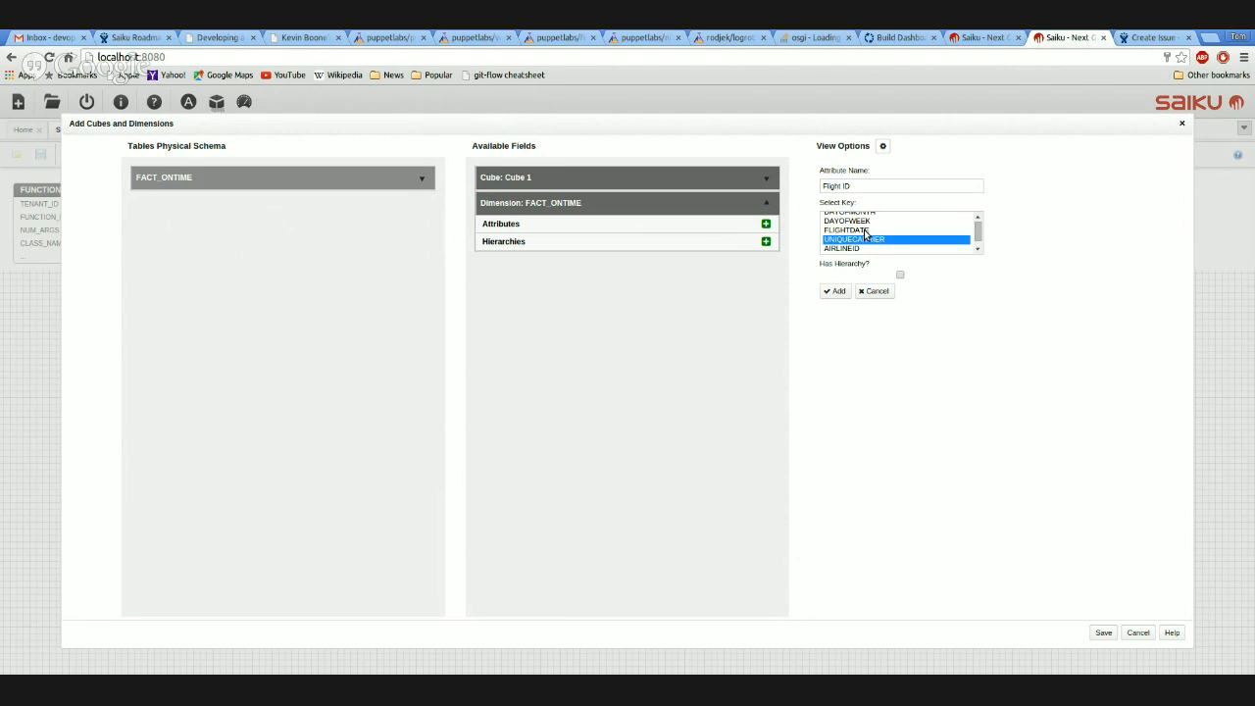
click(863, 230)
scroll(864, 238, down, 1)
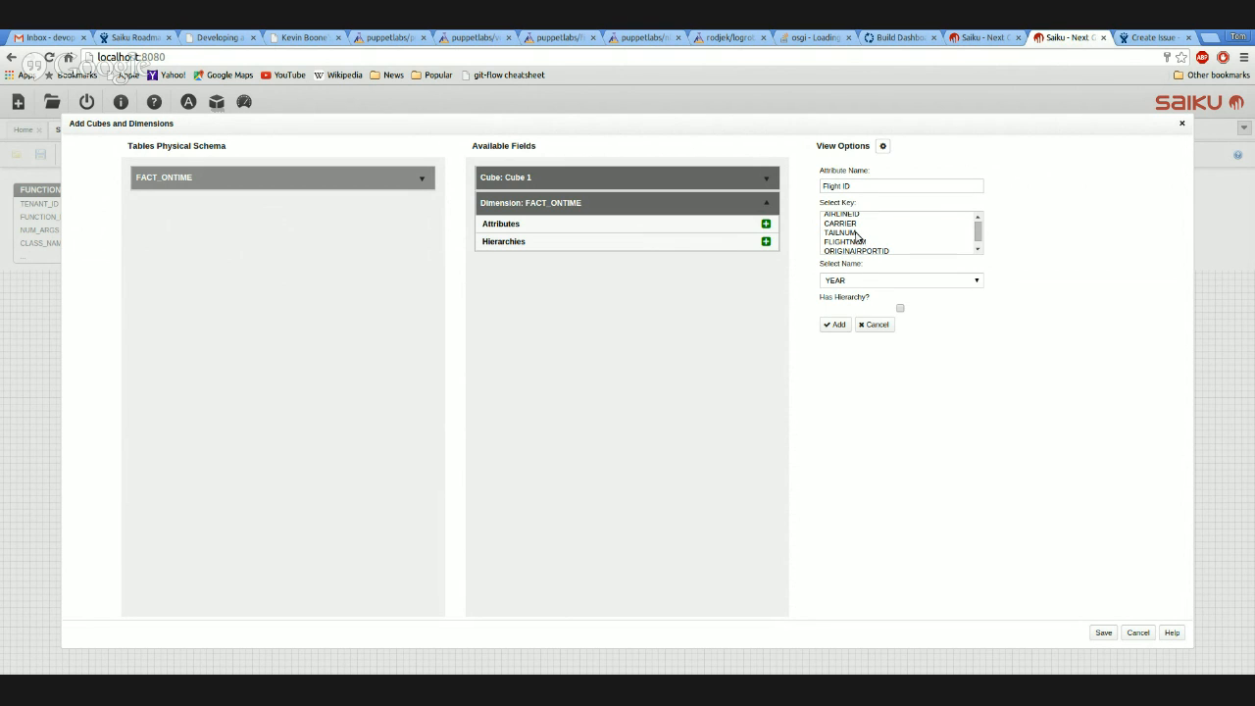
click(854, 233)
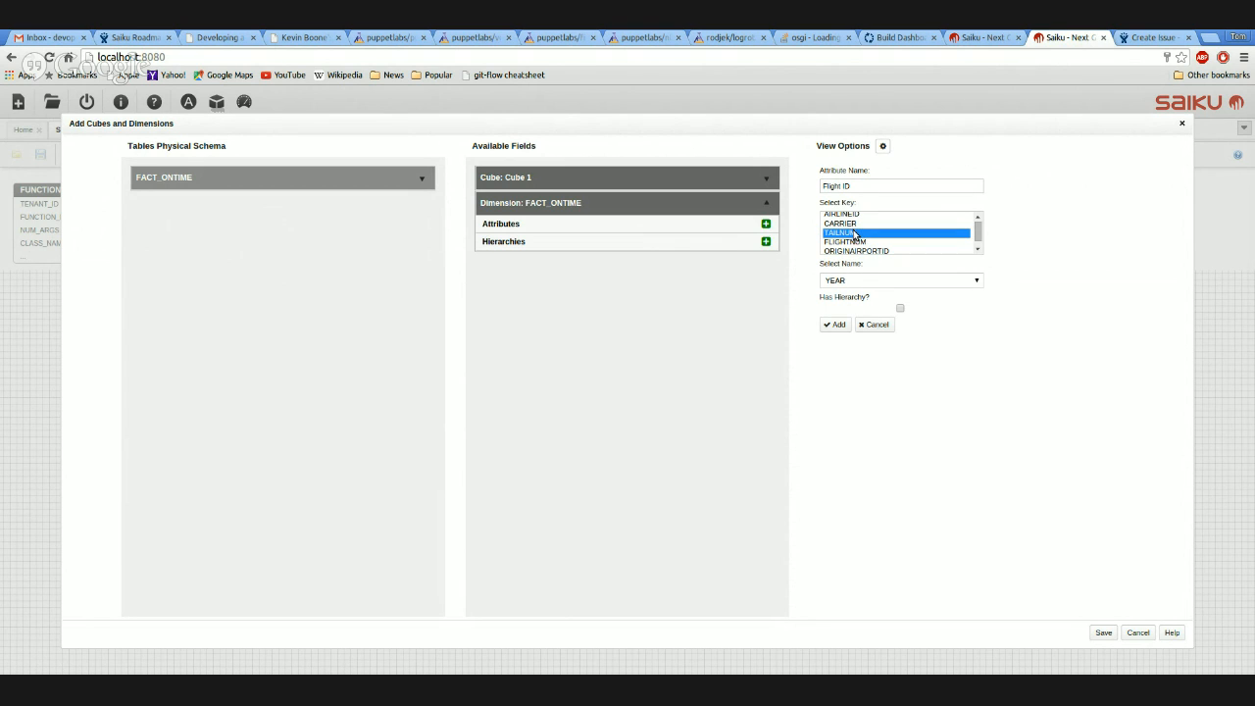
click(845, 283)
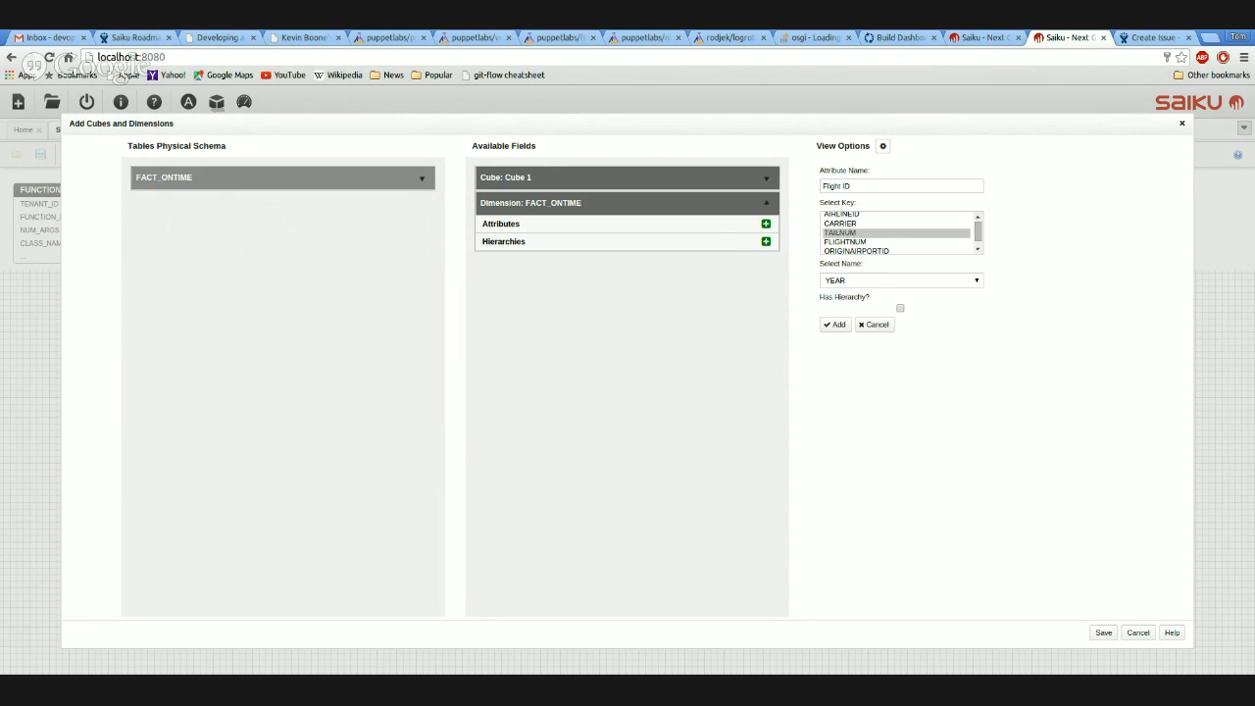
click(834, 325)
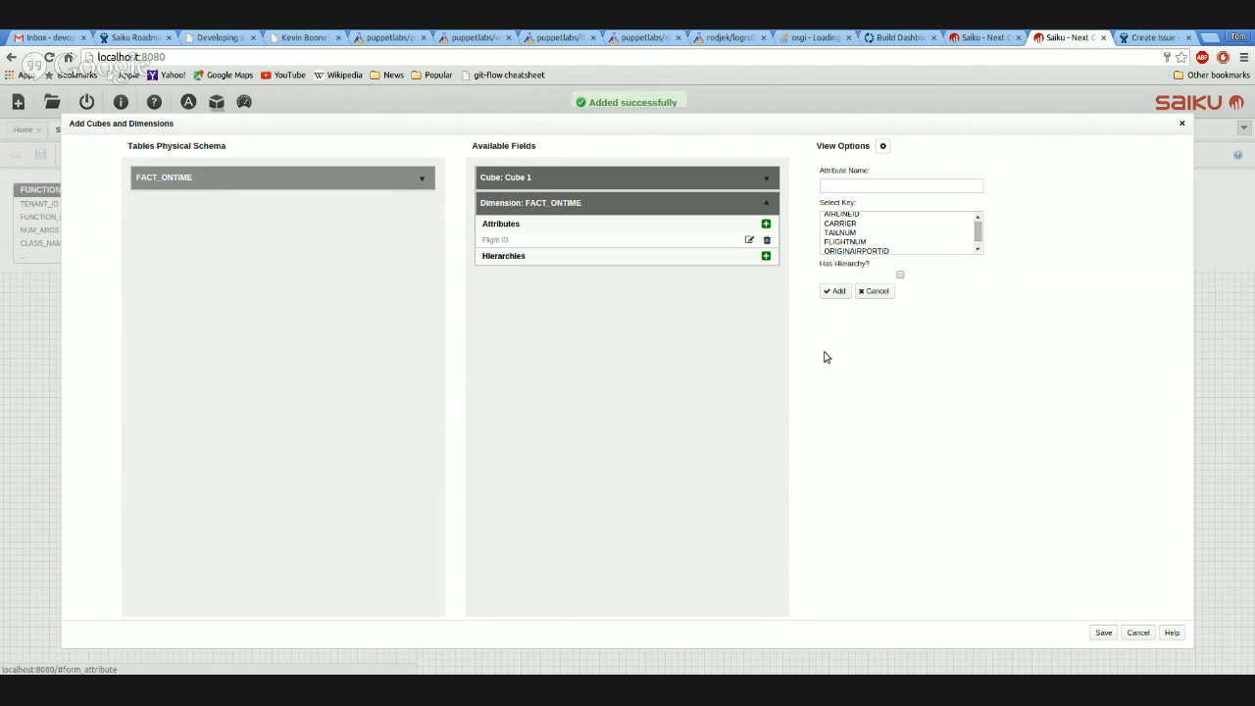
- Add a State attribute to the FACT_ONTIME dimension with DESTSTATENAME as its key
scroll(847, 245, up, 2)
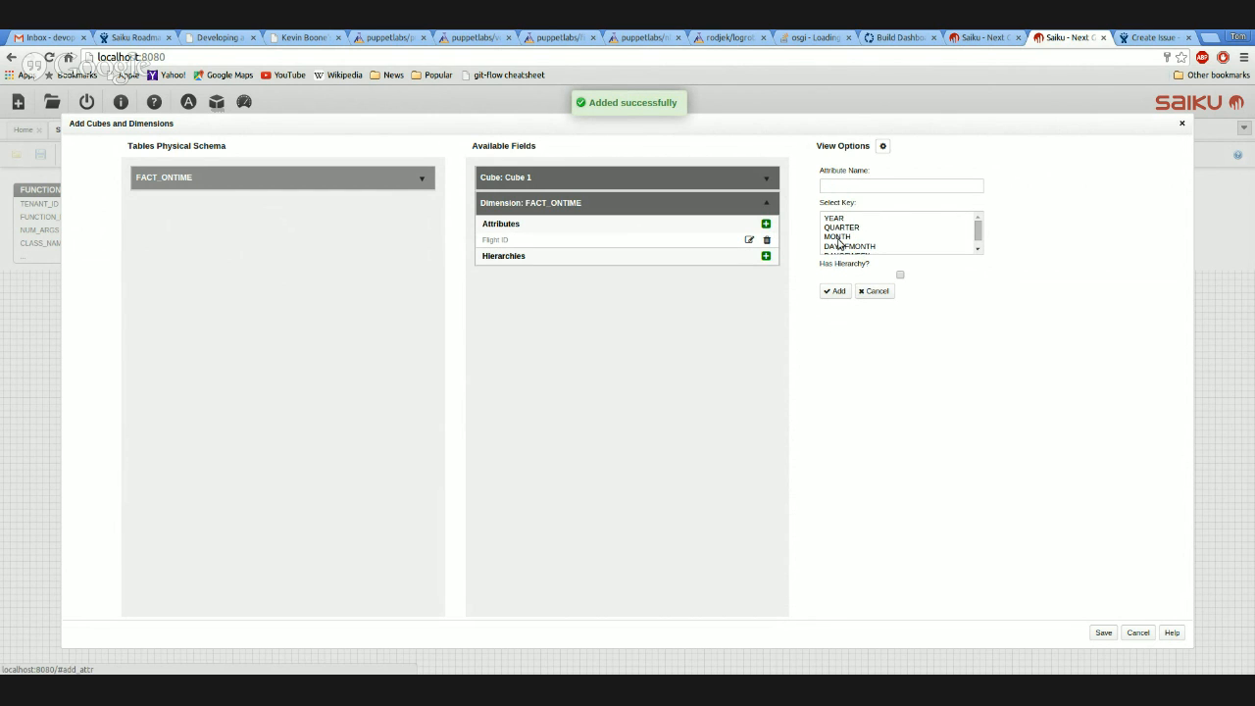
scroll(860, 249, down, 4)
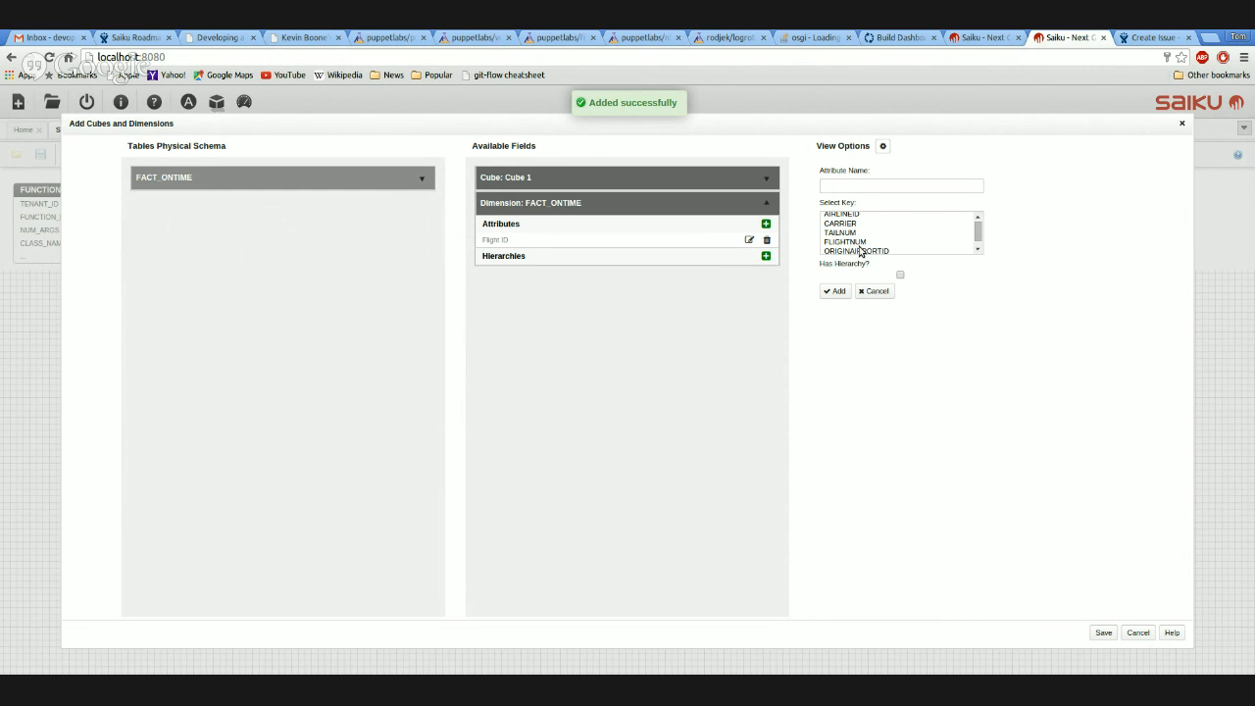
scroll(862, 249, down, 2)
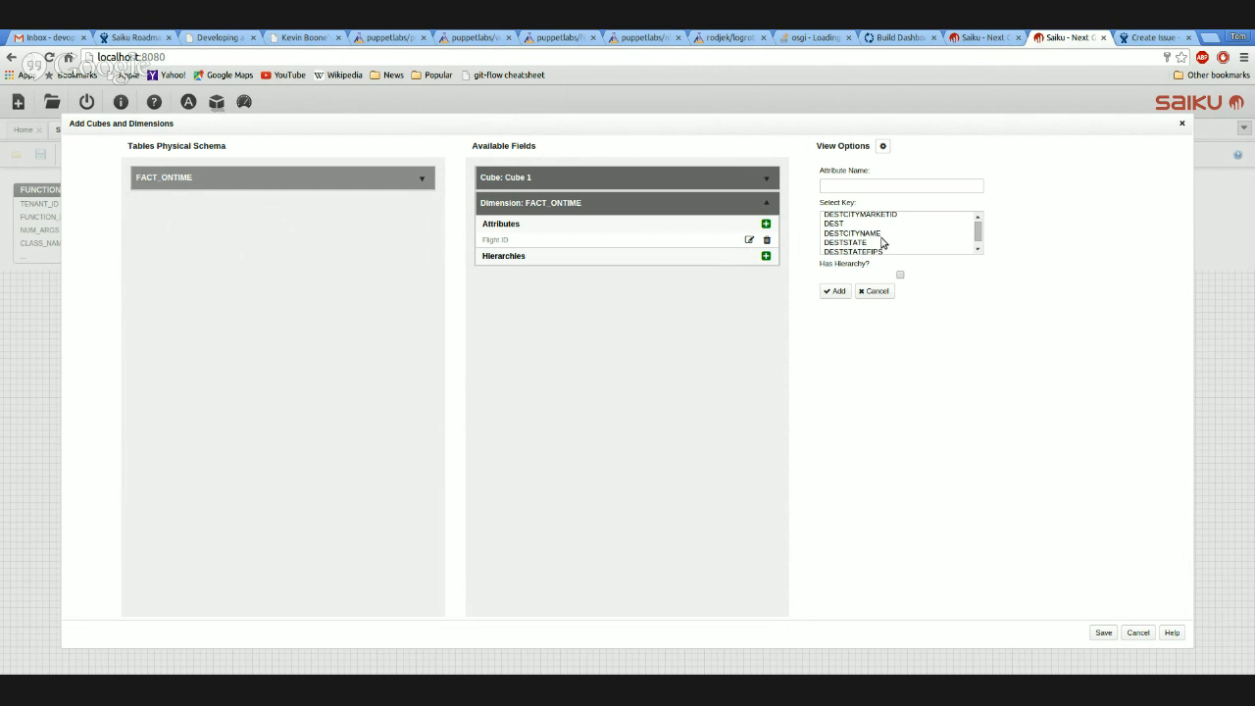
scroll(881, 240, down, 2)
click(891, 228)
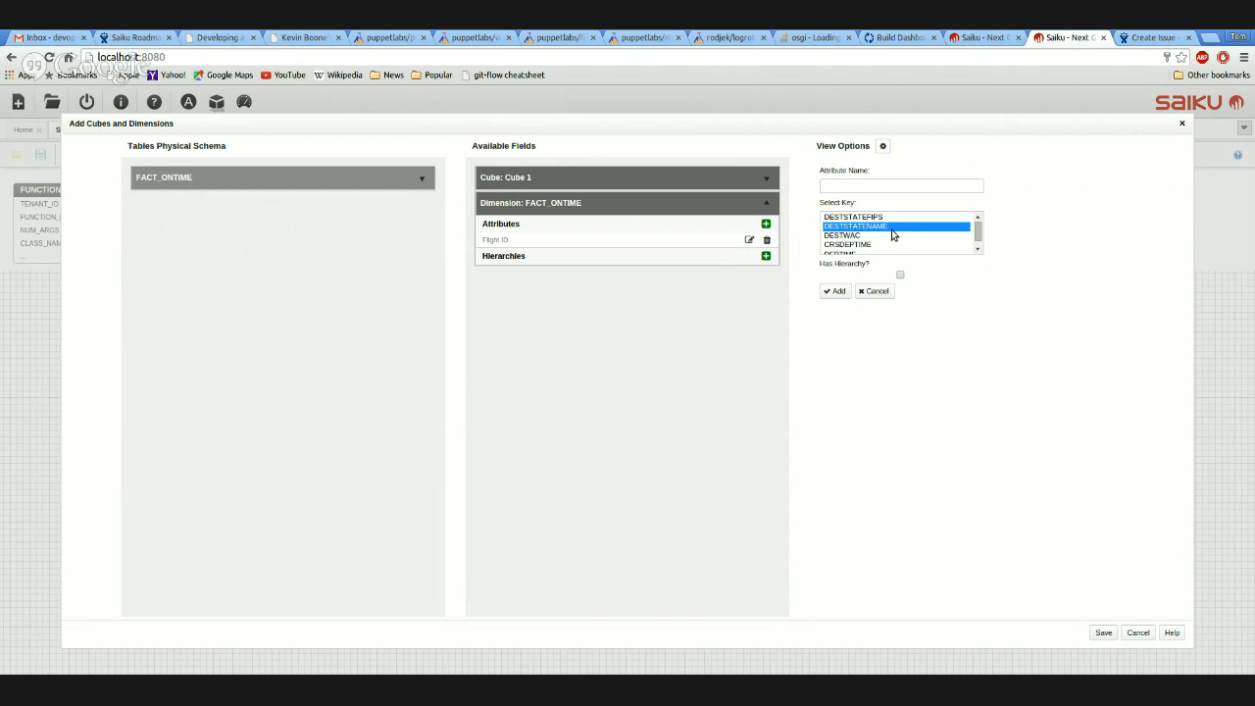
click(851, 187)
text(S)
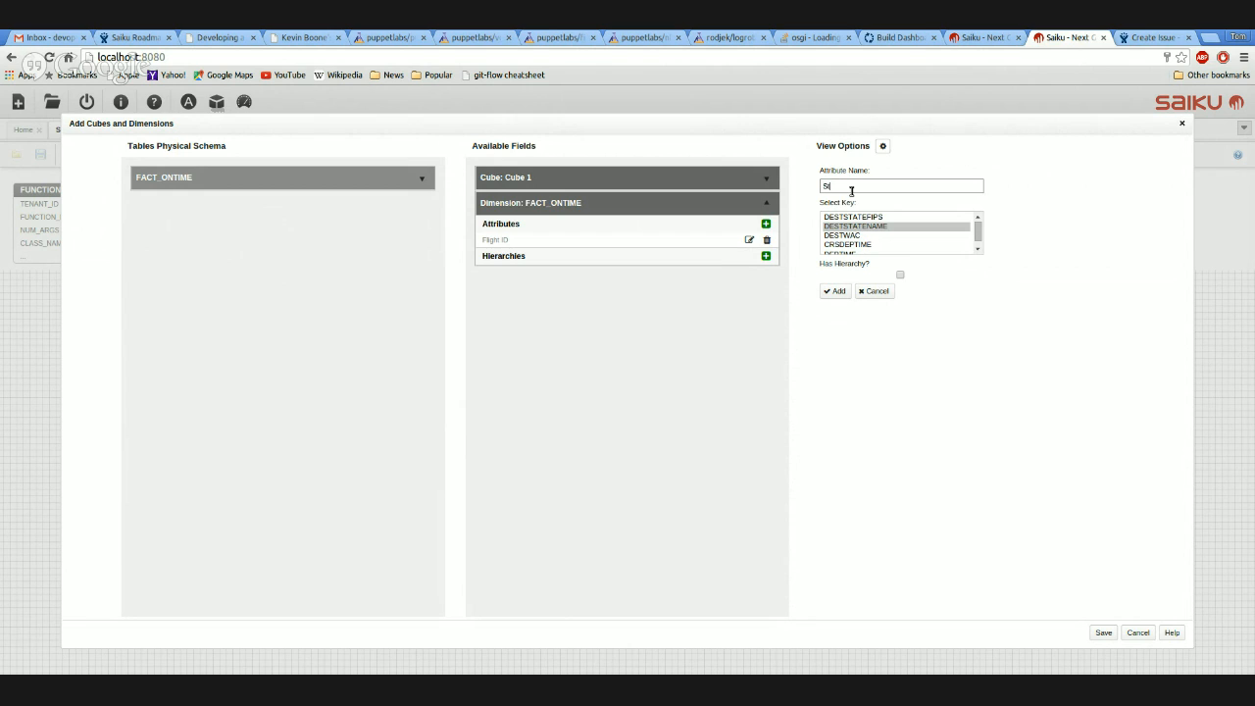
text(tate)
click(838, 291)
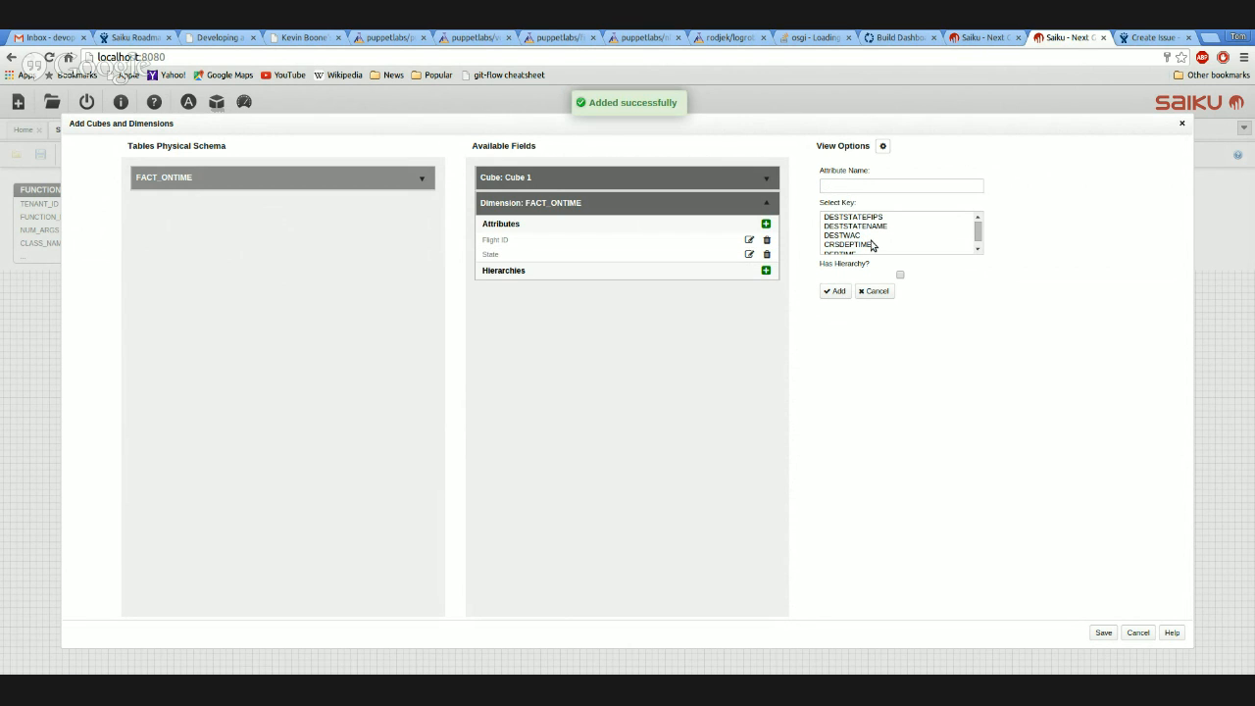
- Look through the available FACT_ONTIME key columns for another attribute to add to the dimension
scroll(874, 247, down, 2)
scroll(875, 246, down, 2)
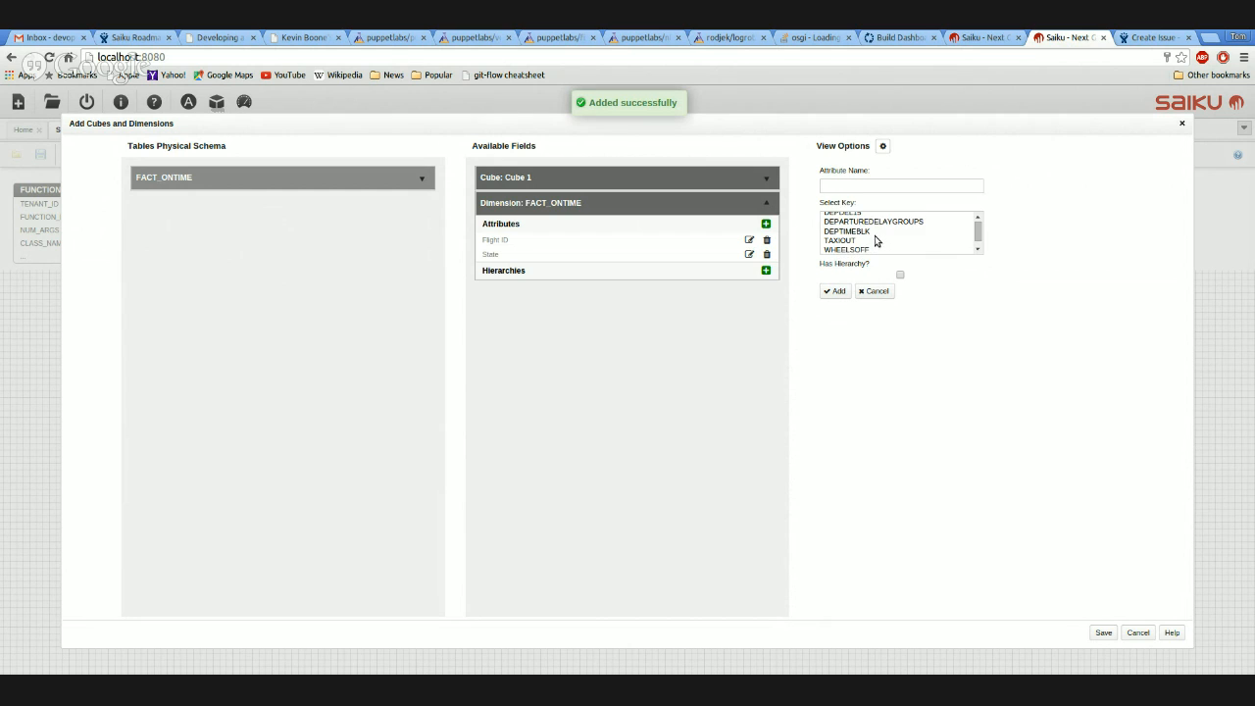
scroll(875, 245, up, 5)
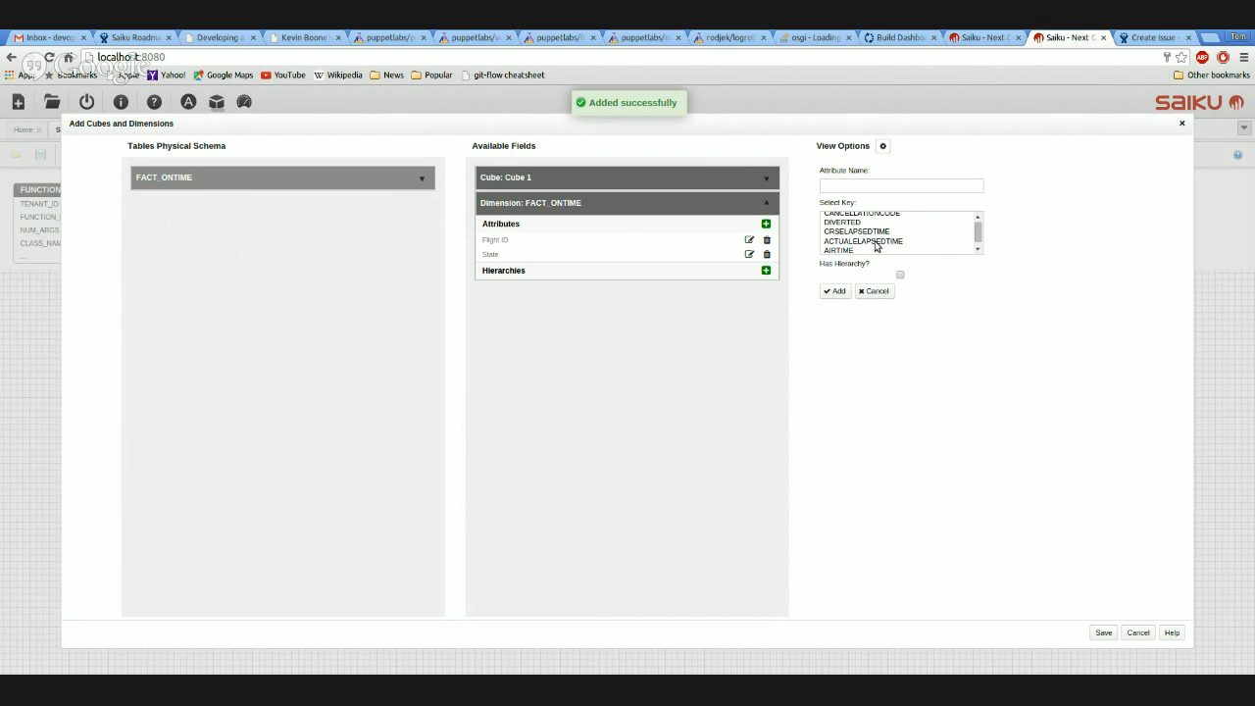
scroll(876, 246, down, 3)
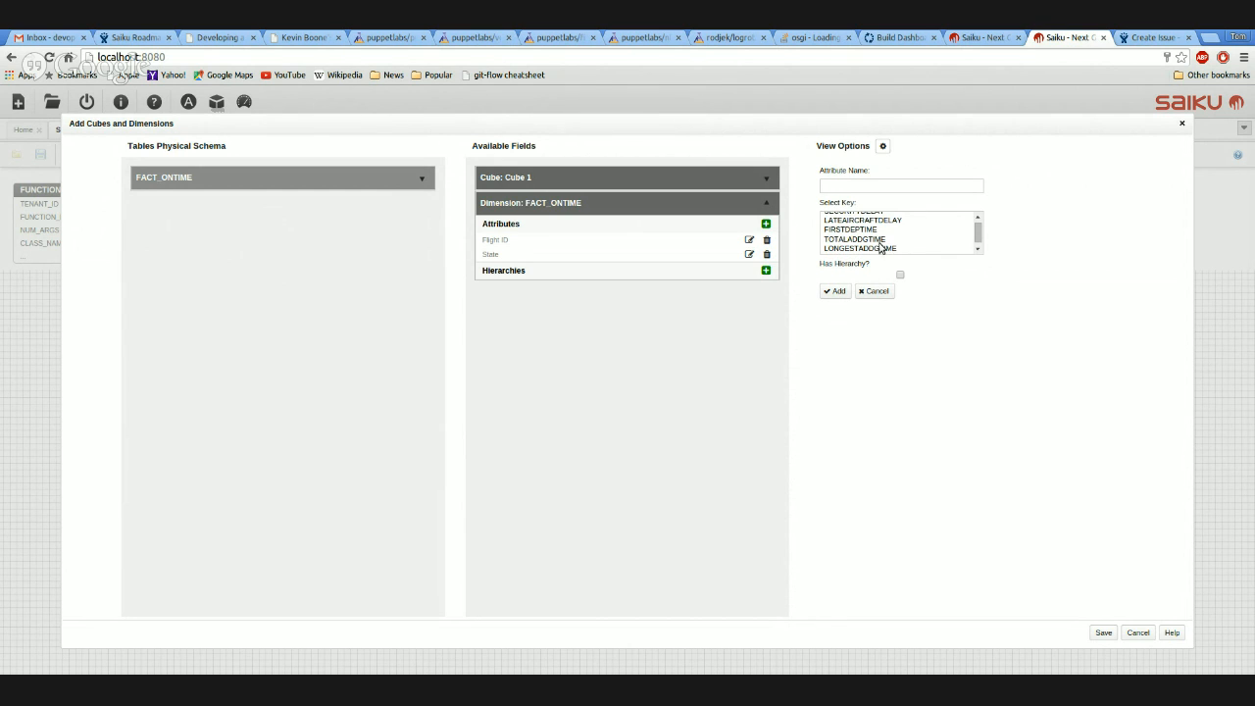
scroll(875, 245, up, 5)
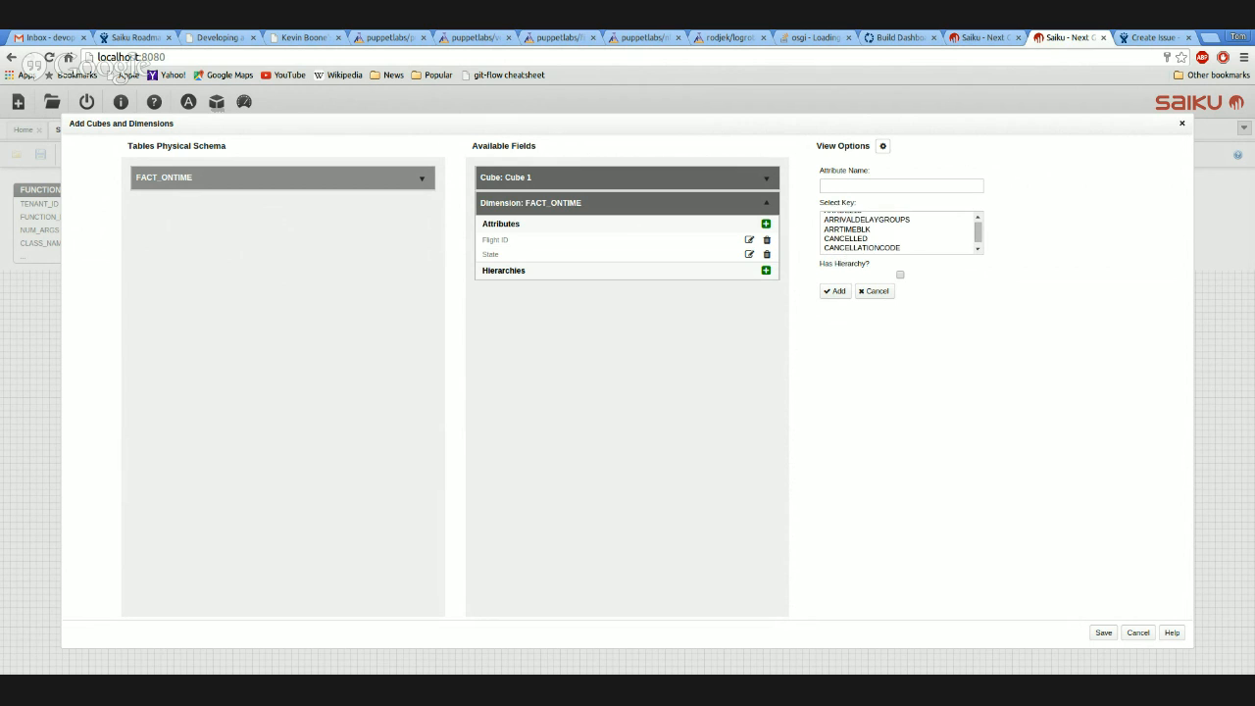
scroll(881, 250, up, 5)
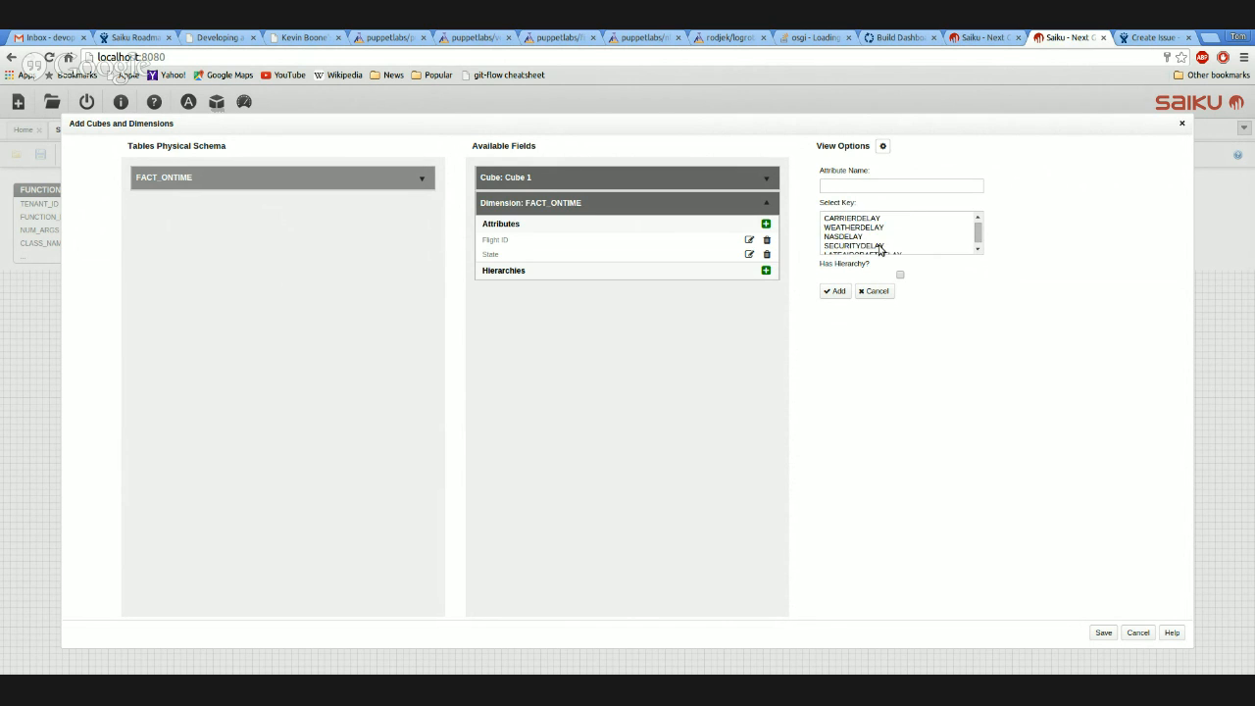
scroll(879, 248, up, 5)
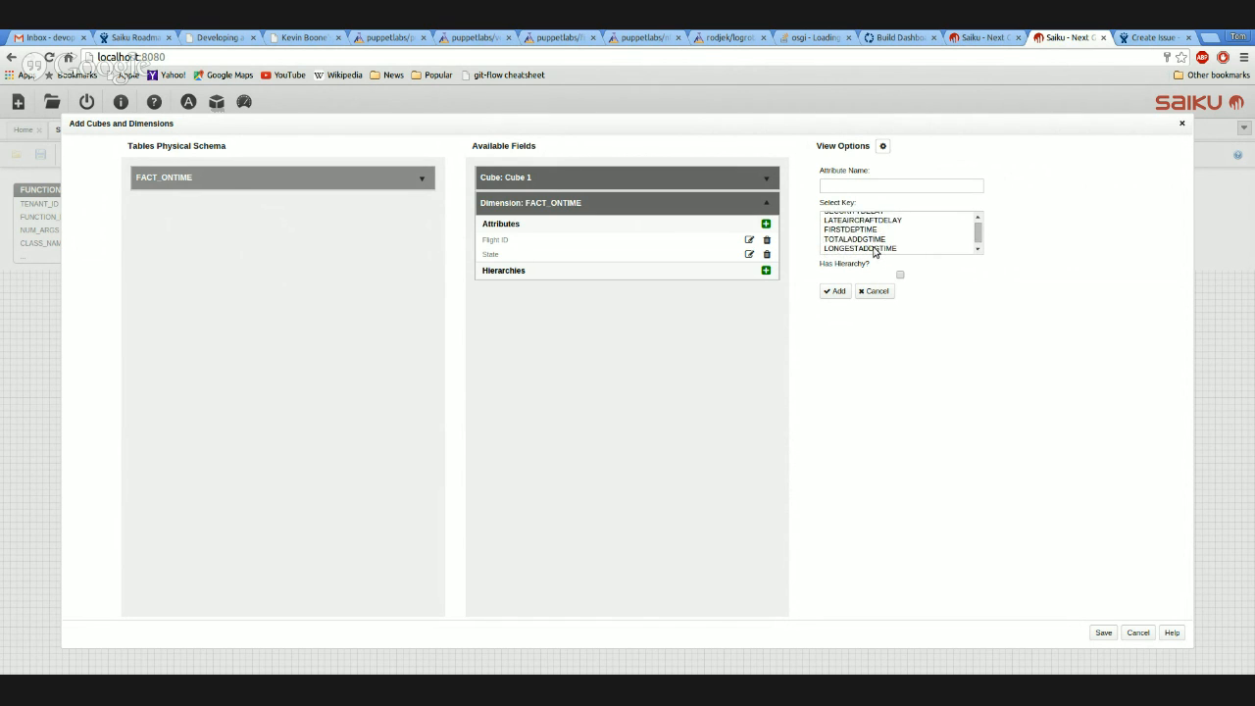
scroll(875, 248, down, 3)
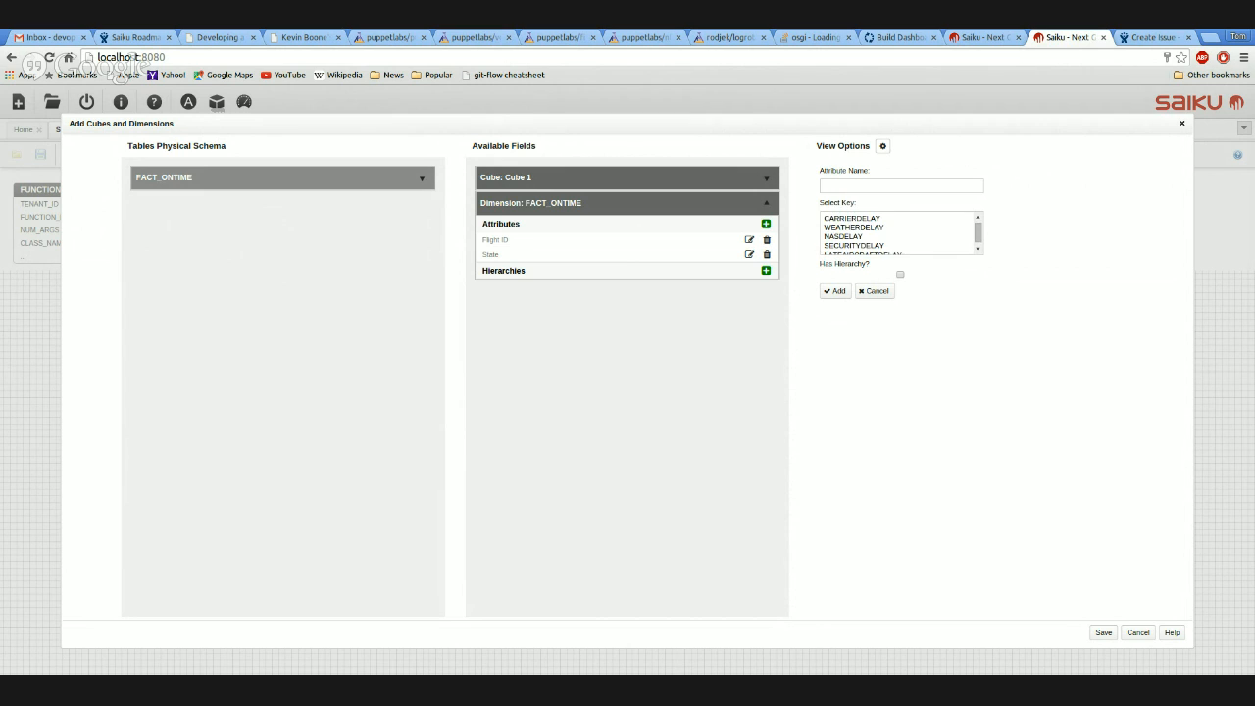
scroll(876, 248, up, 3)
scroll(874, 249, up, 5)
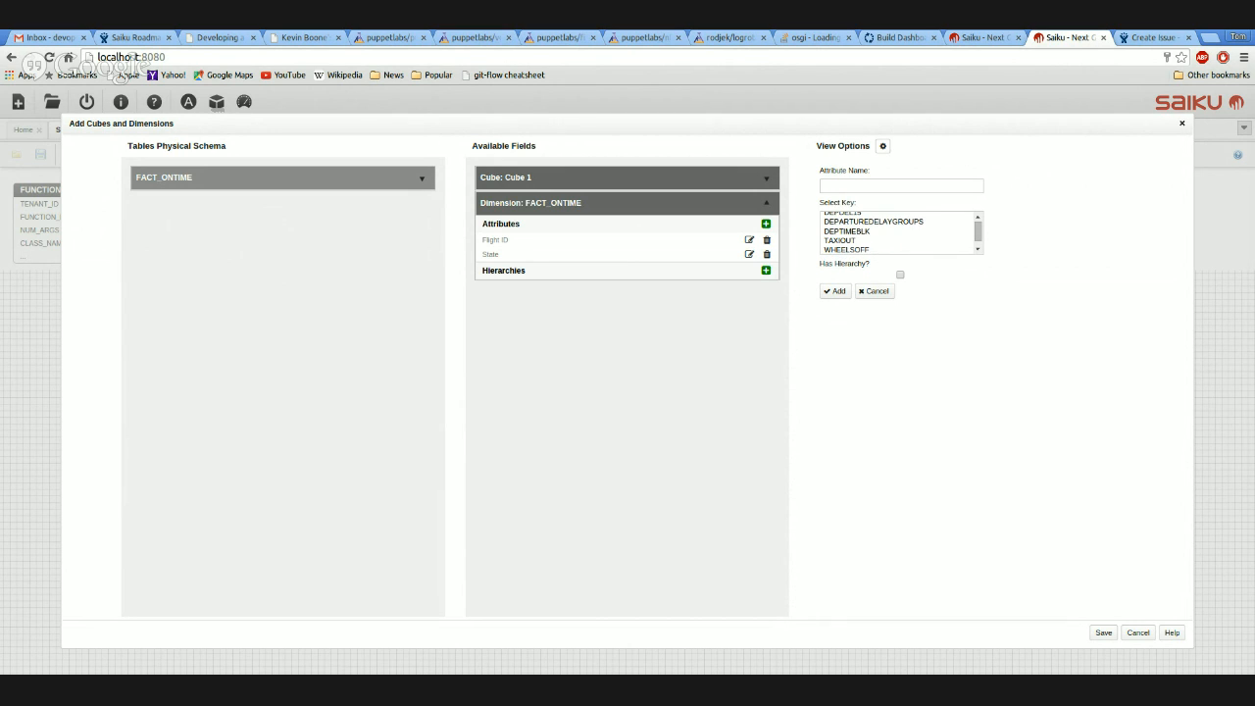
- Add a City attribute to the FACT_ONTIME dimension with DESTCITYNAME as its key
scroll(870, 243, up, 3)
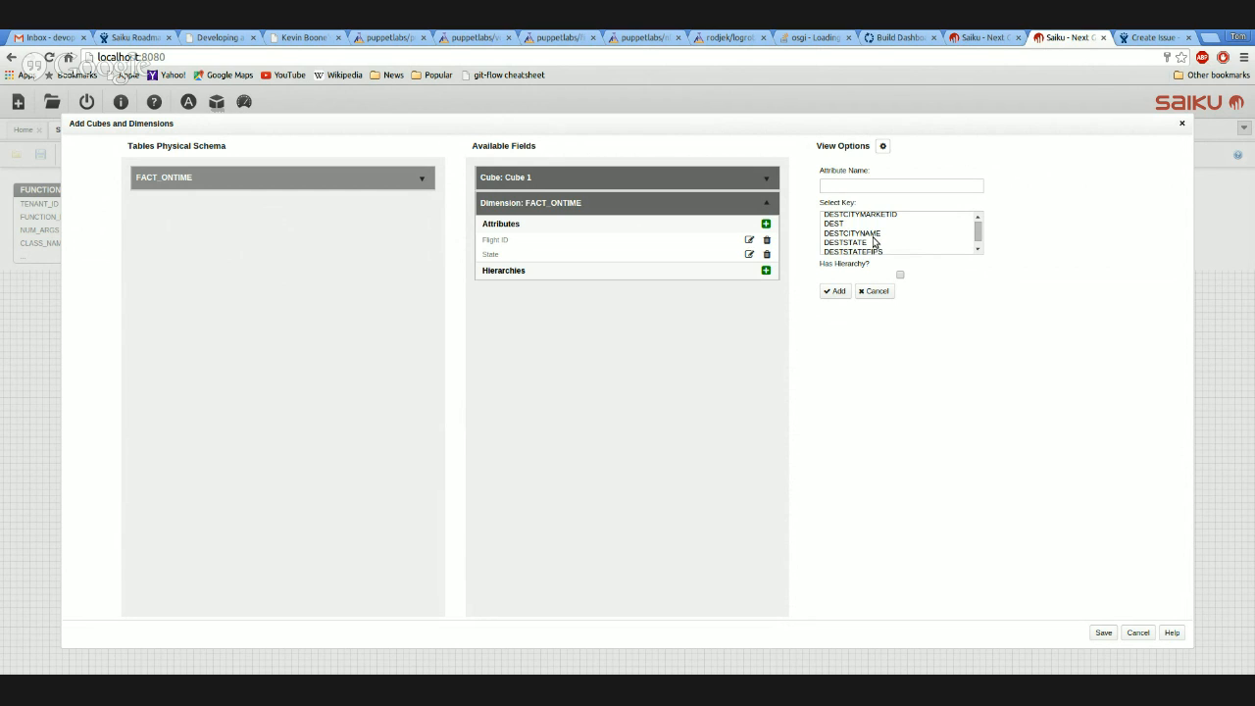
click(875, 234)
click(864, 184)
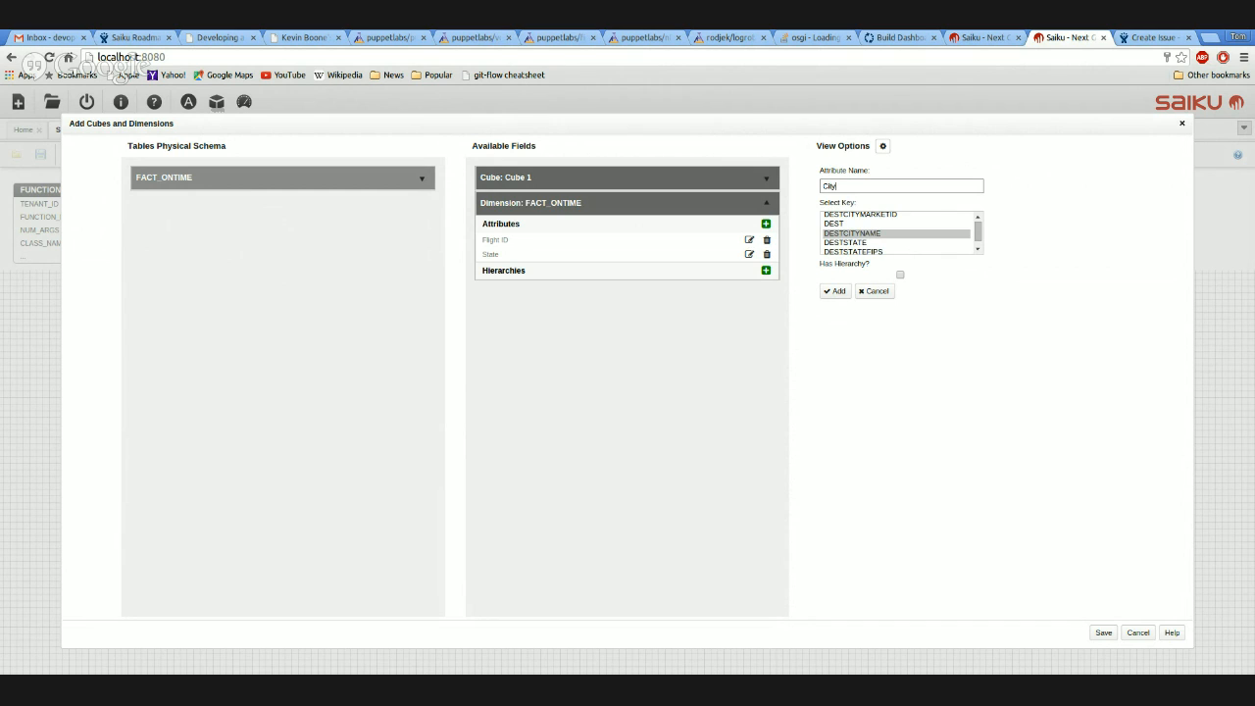
click(834, 291)
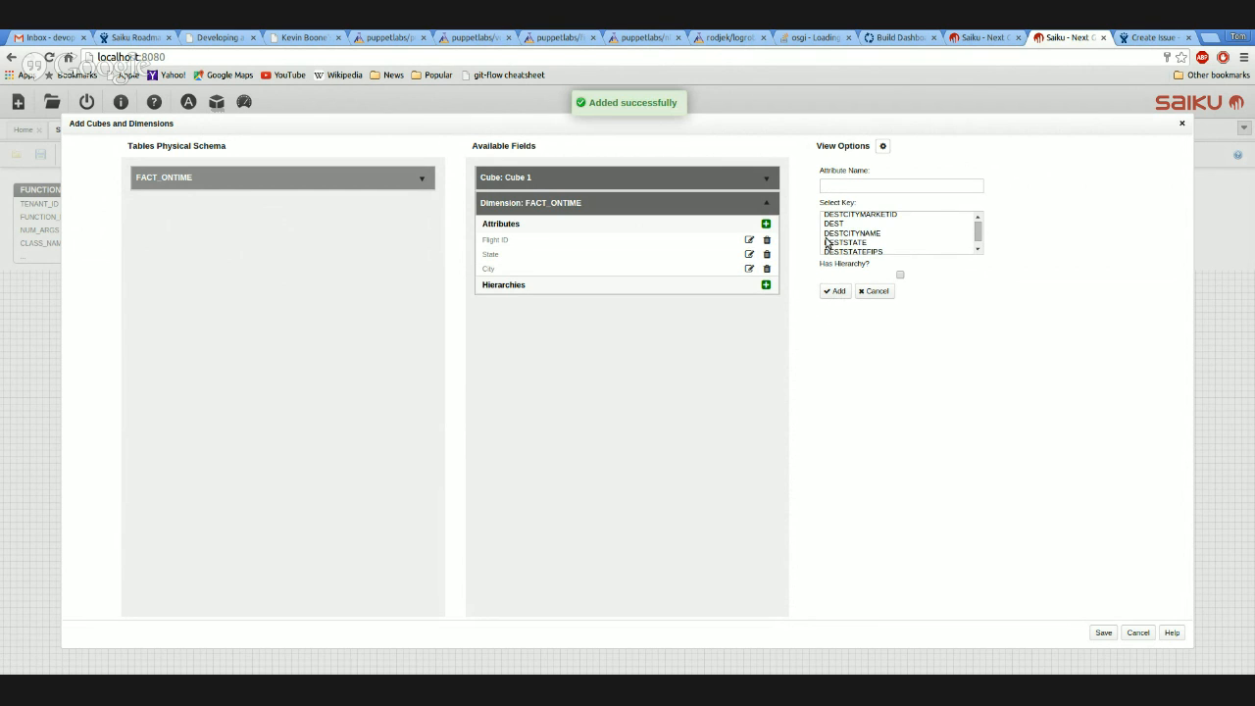
- Add an Airport attribute to the FACT_ONTIME dimension with DESTAIRPORTID as its key
scroll(864, 231, up, 1)
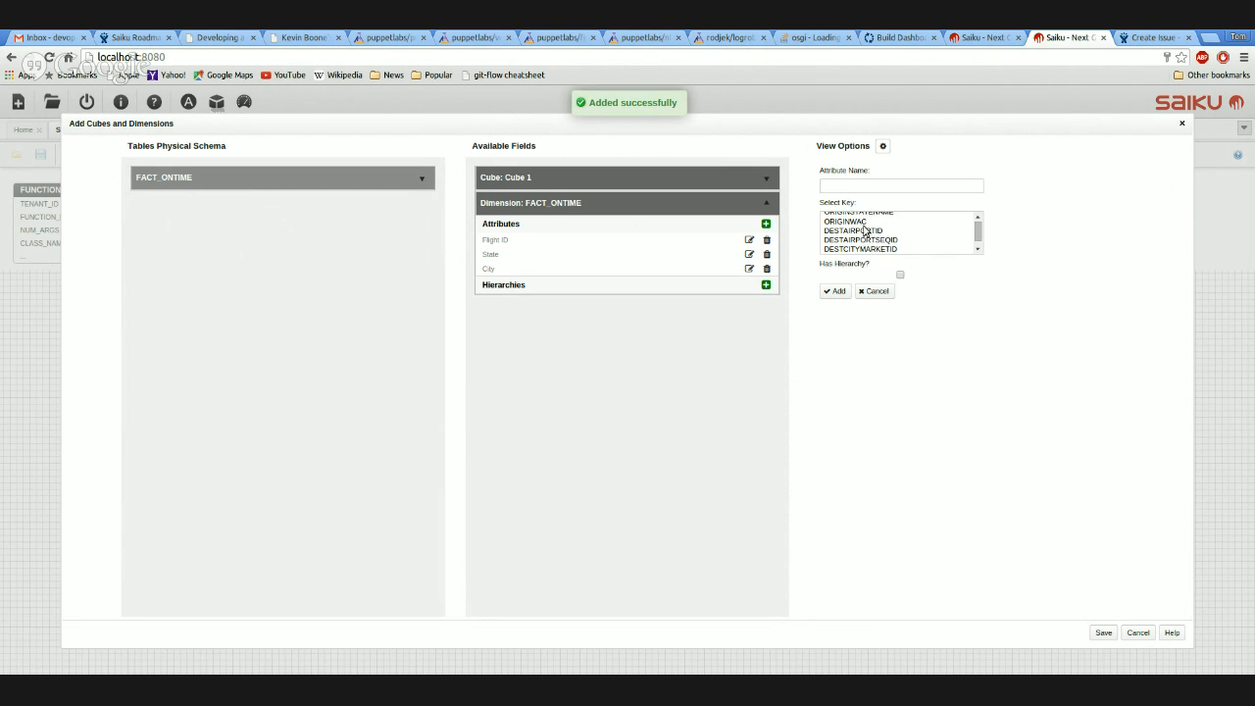
click(867, 231)
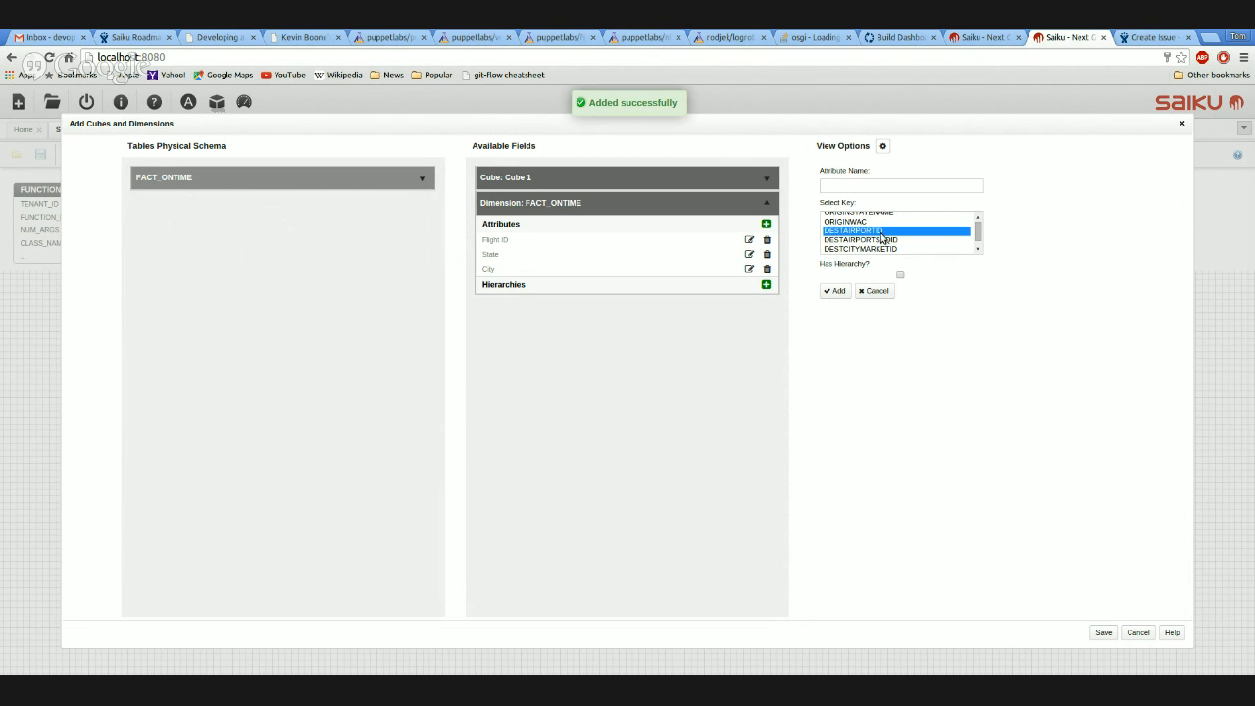
click(857, 185)
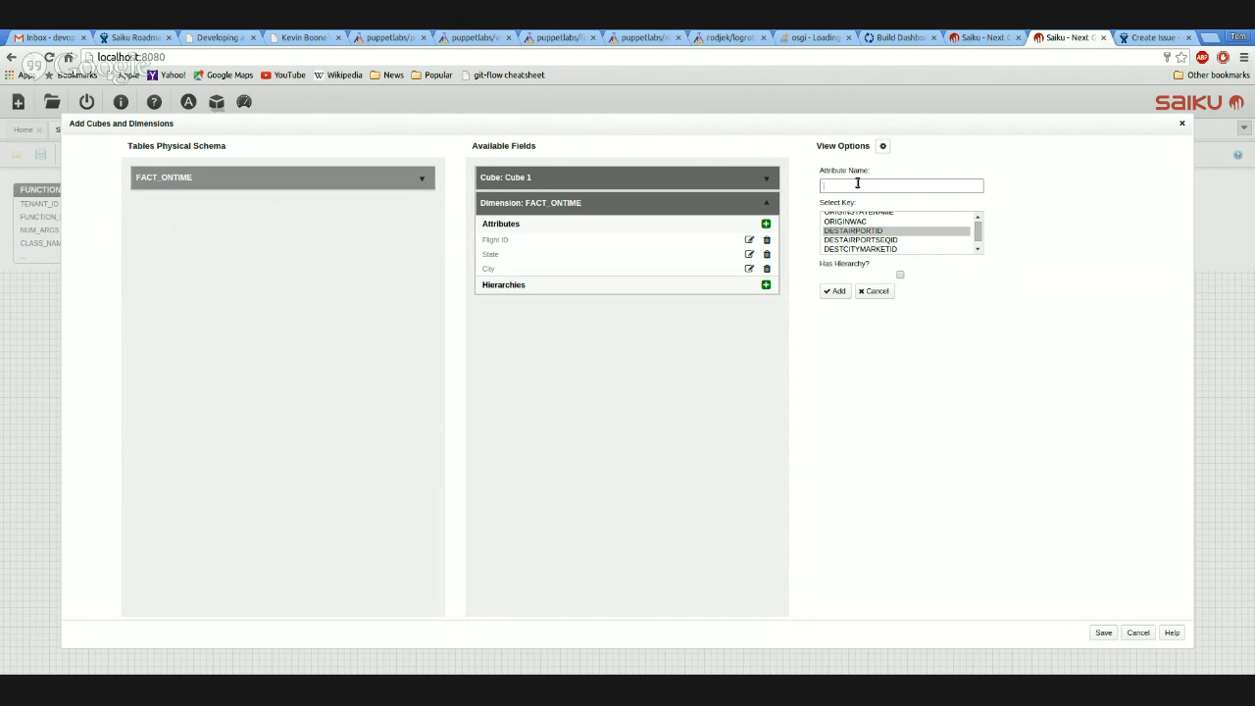
text(Airport)
click(834, 291)
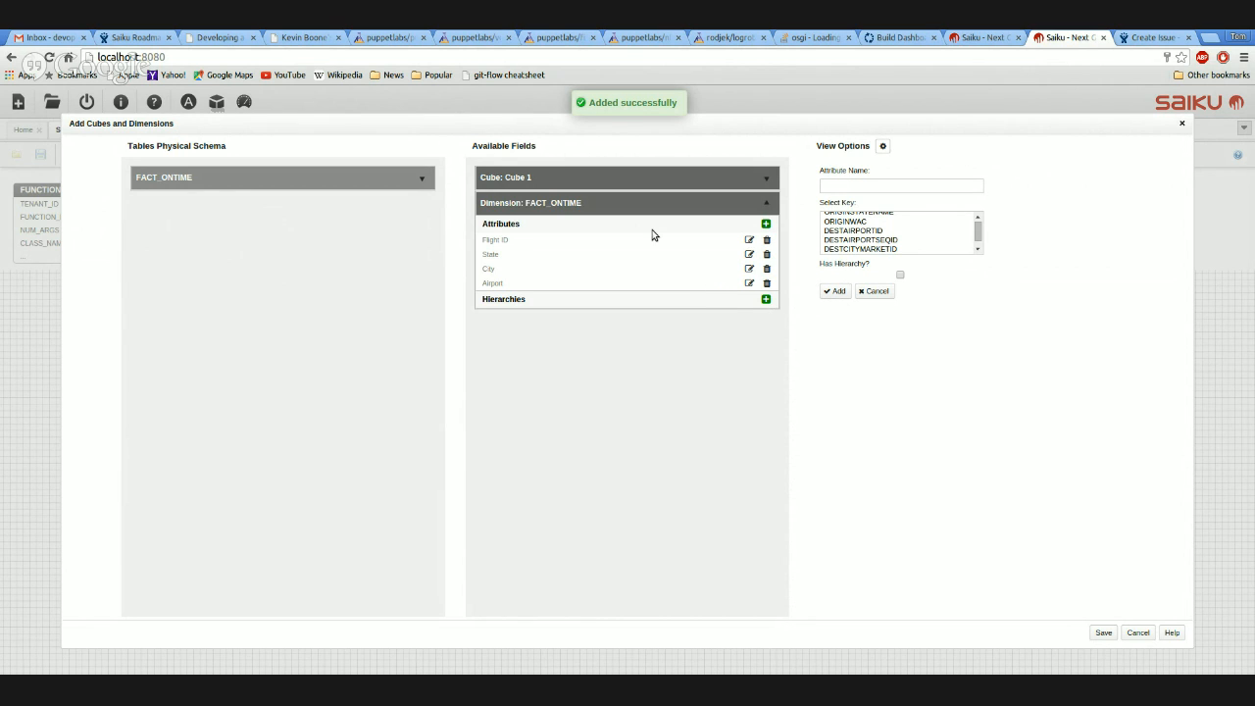
- Open the State attribute's settings to check which key column it uses
click(766, 299)
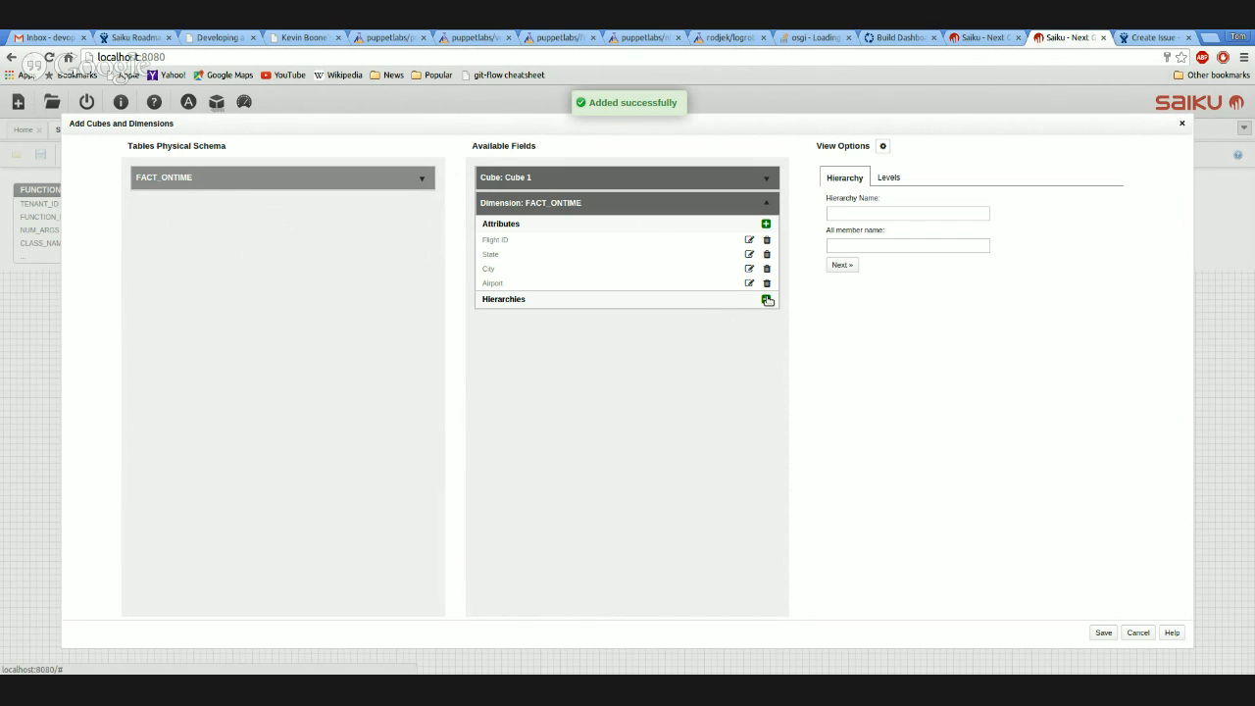
click(851, 213)
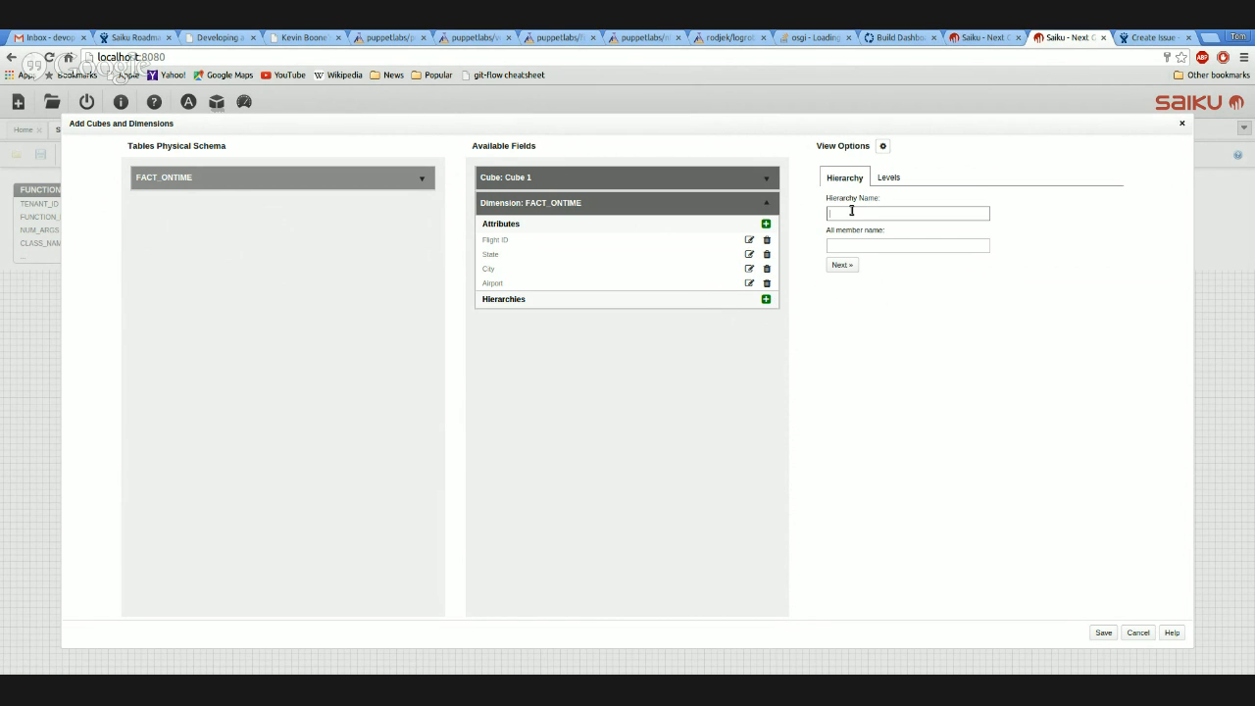
click(749, 255)
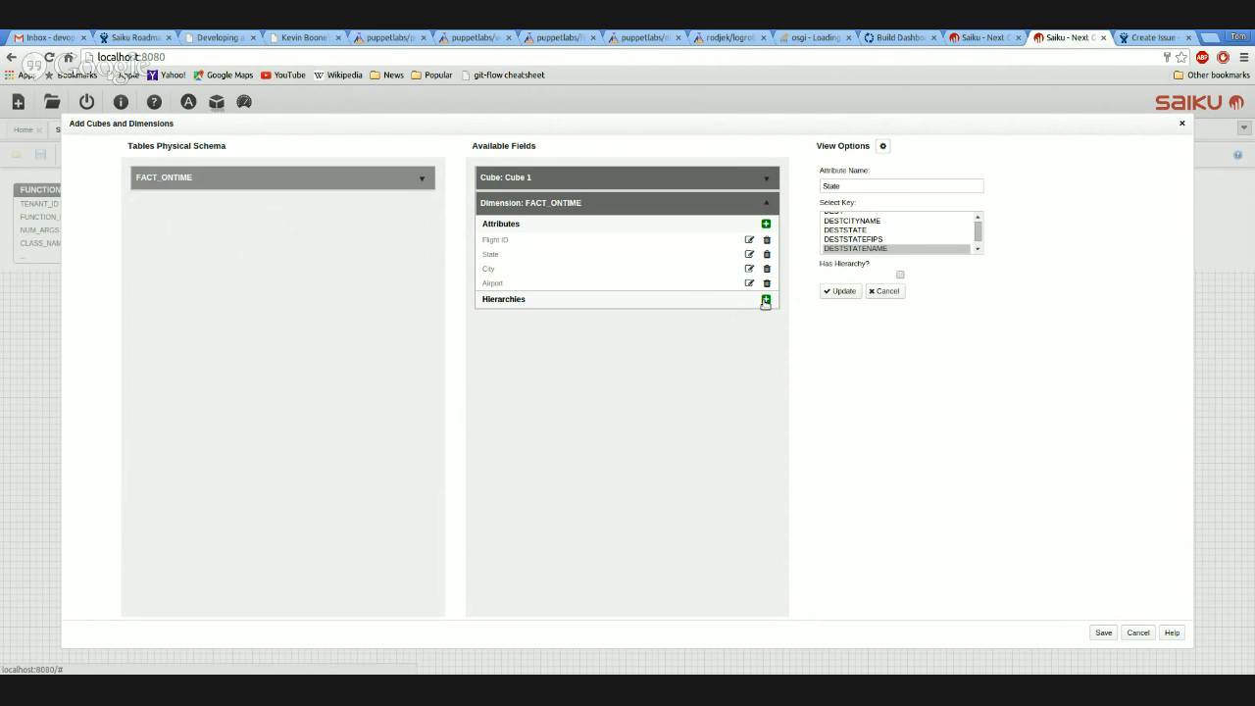
- Start a new hierarchy in the FACT_ONTIME dimension, named Departures, with All Departures as its all-member name
click(766, 299)
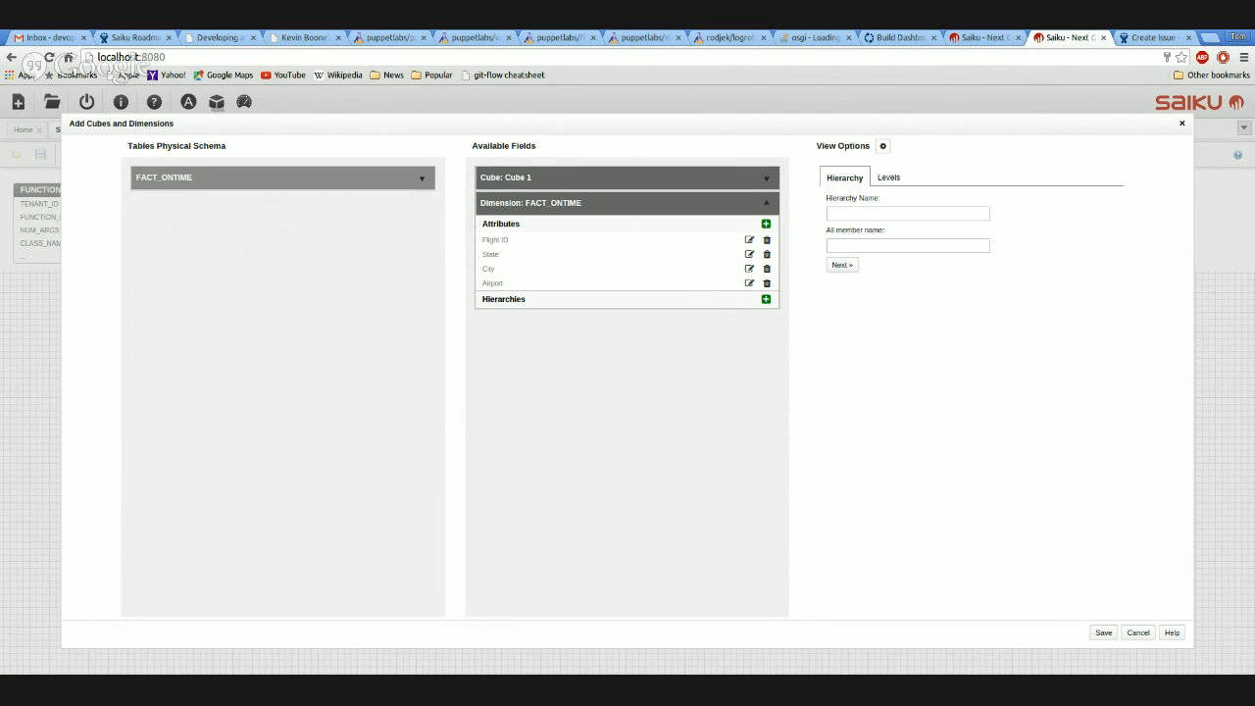
click(858, 212)
text(Destinba)
key(BackSpace)
key(BackSpace)
key(BackSpace)
key(BackSpace)
text(partures)
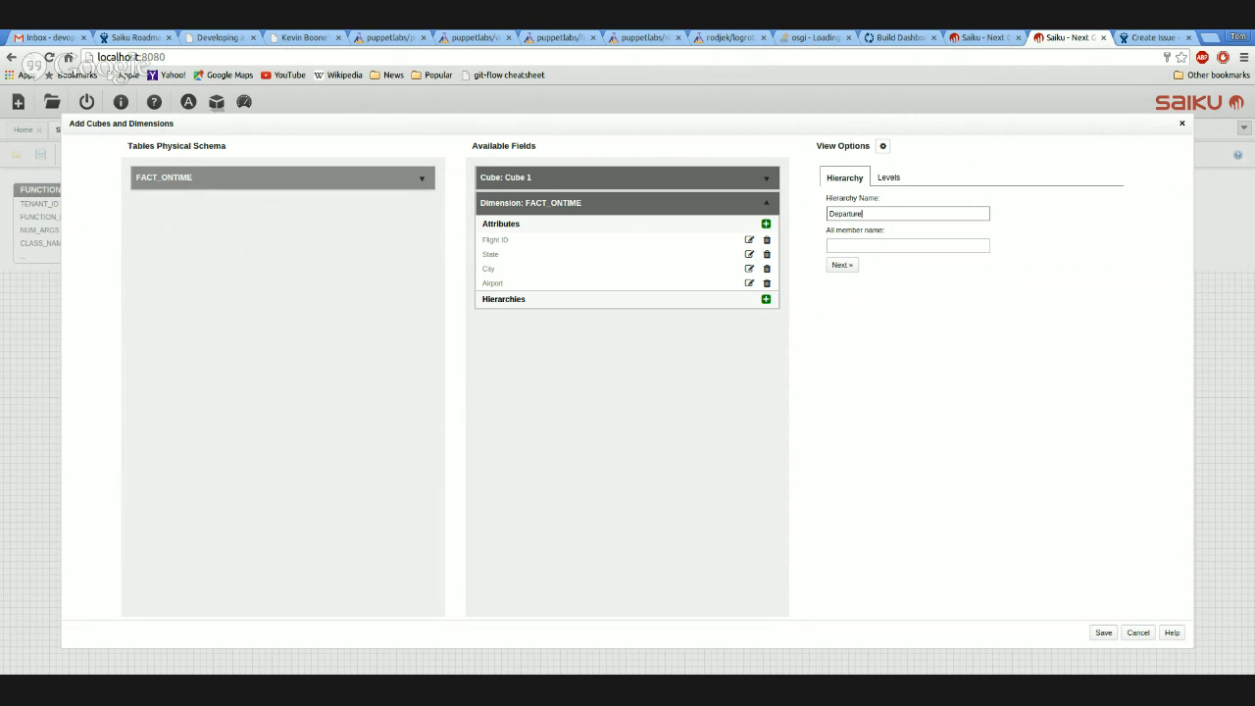
key(Tab)
text(All Departures)
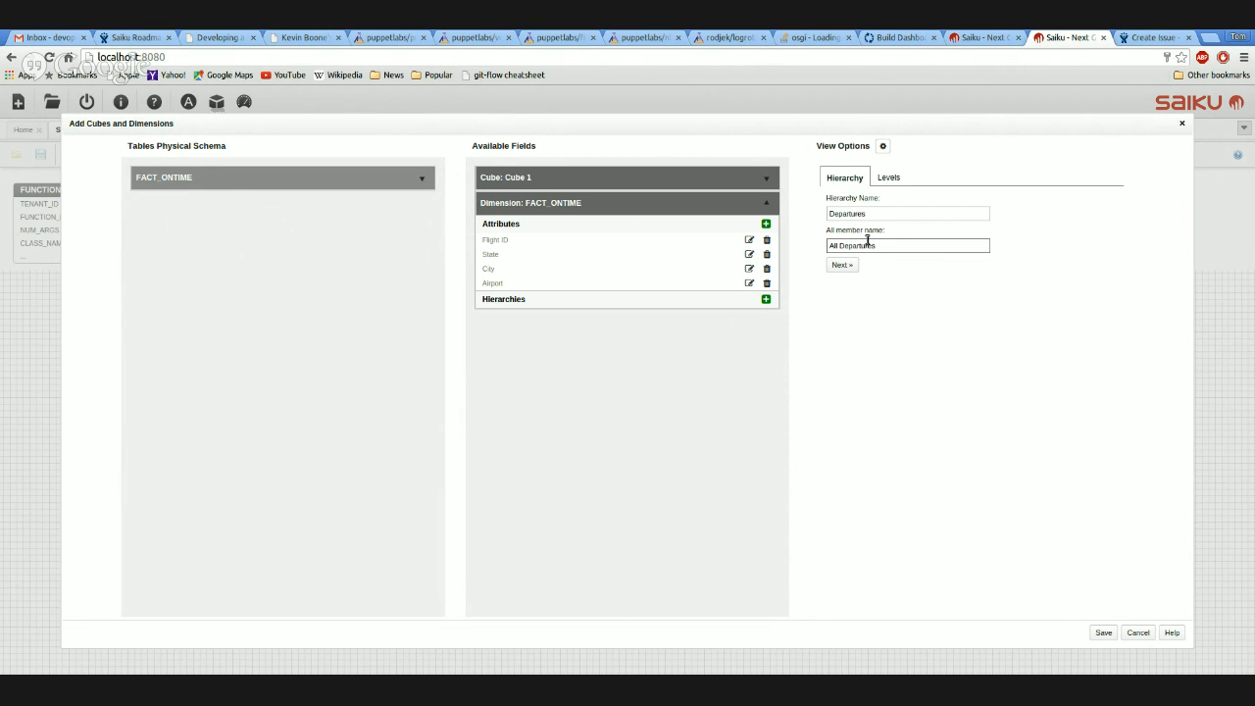
- Add State, City and Airport, in that order, as levels of the Departures hierarchy and add the hierarchy to the dimension
click(845, 265)
click(888, 213)
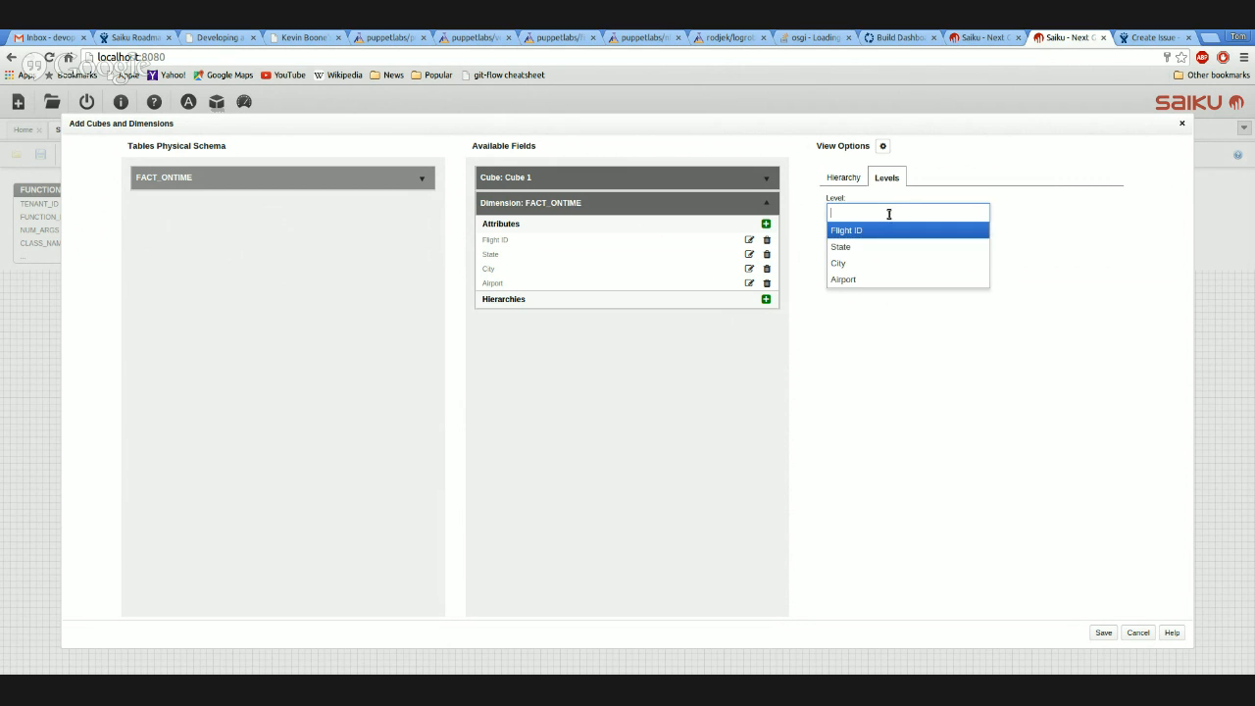
click(886, 246)
click(884, 225)
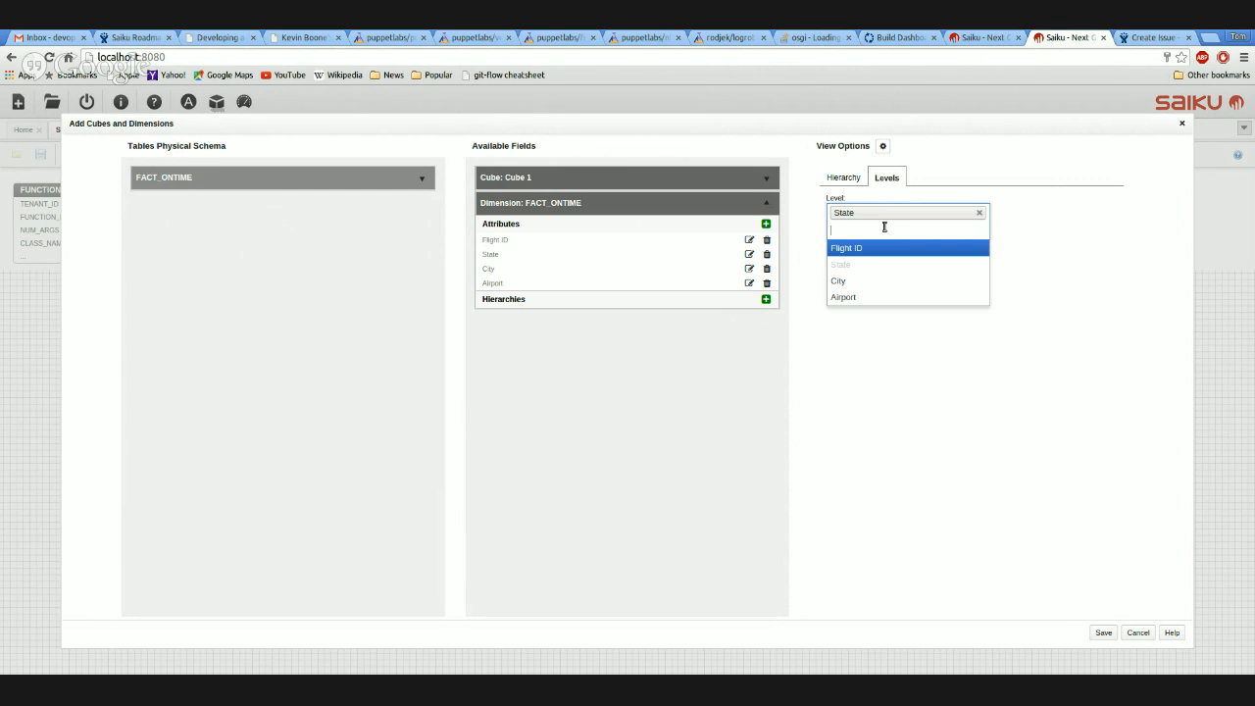
click(885, 281)
click(877, 250)
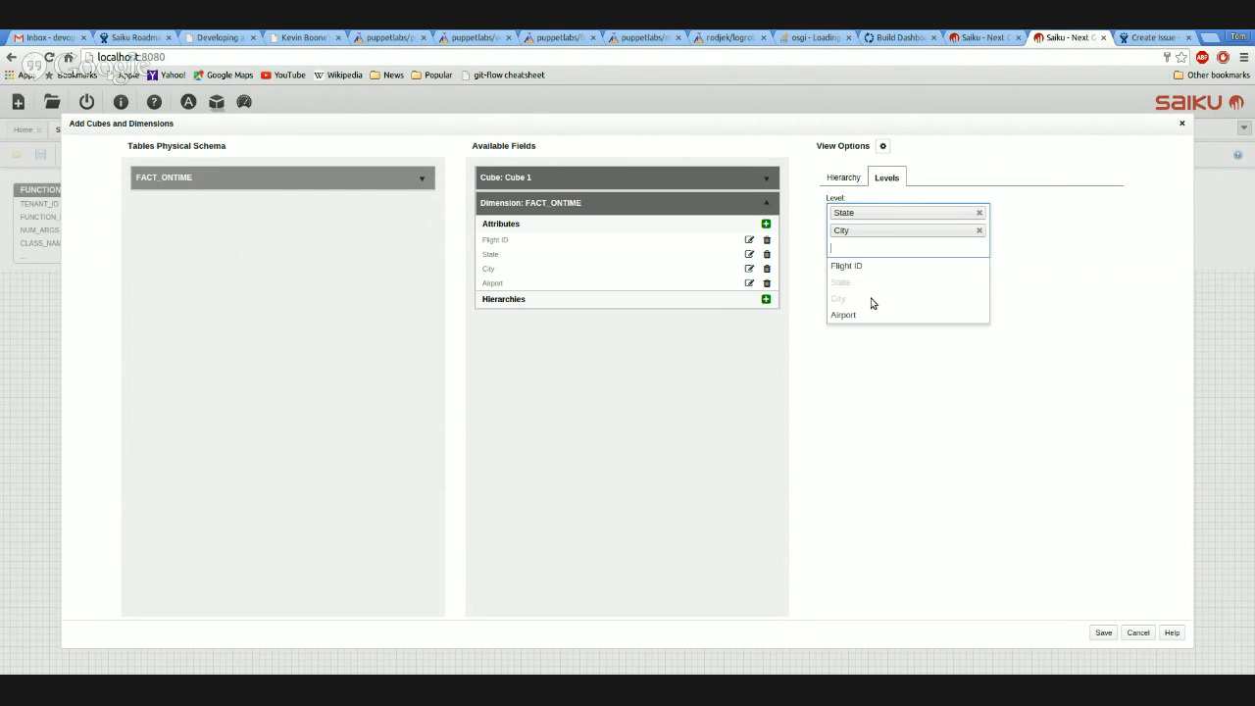
click(870, 314)
drag(868, 240, 868, 258)
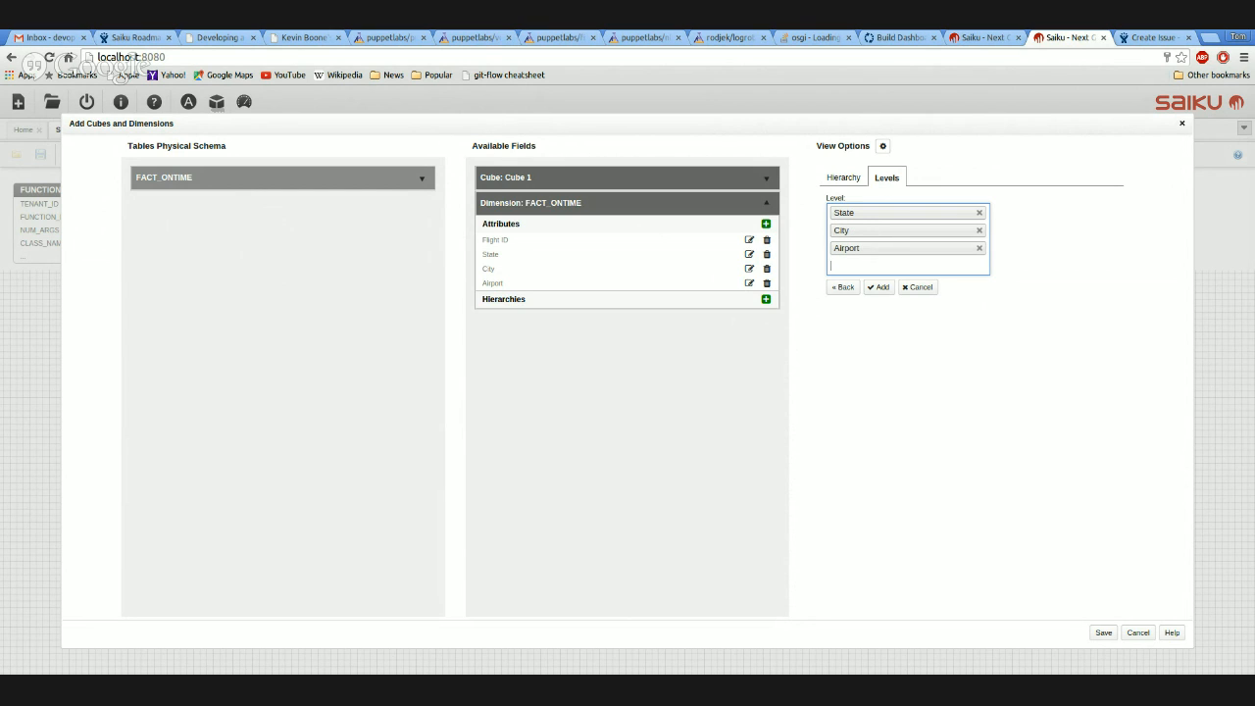
click(878, 286)
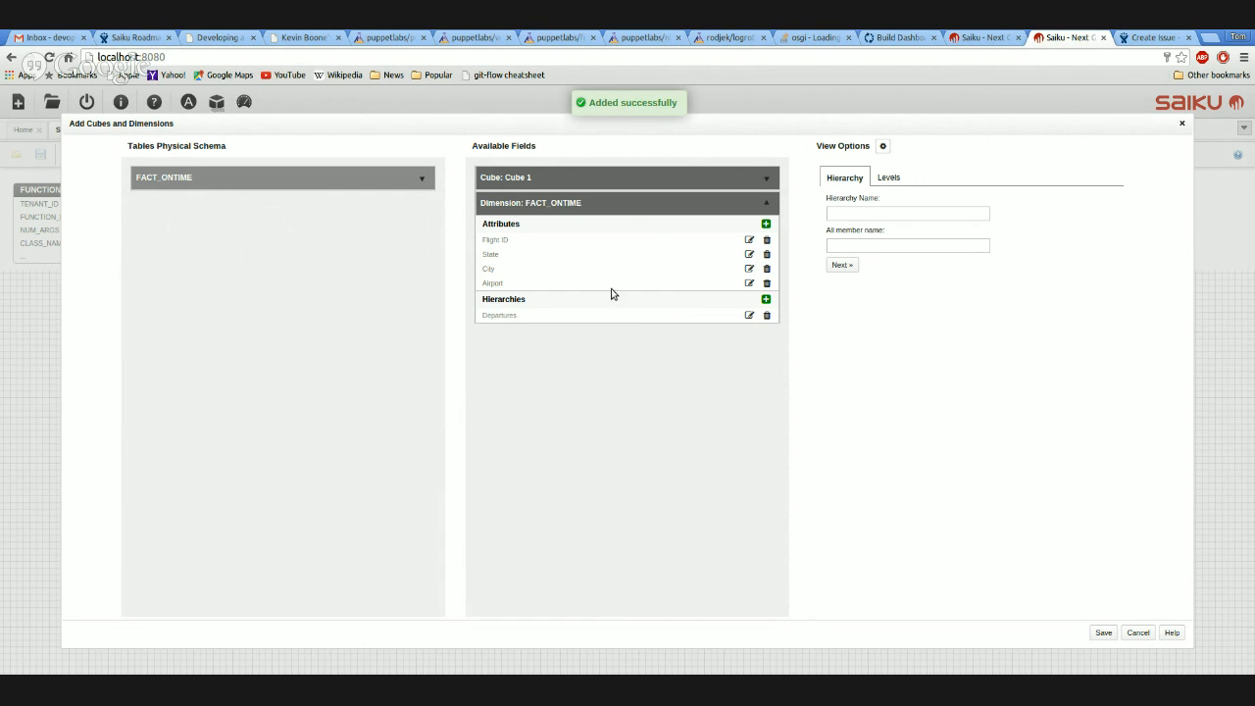
- Rename the FACT_ONTIME dimension to Departures and set its key to Flight ID
click(573, 207)
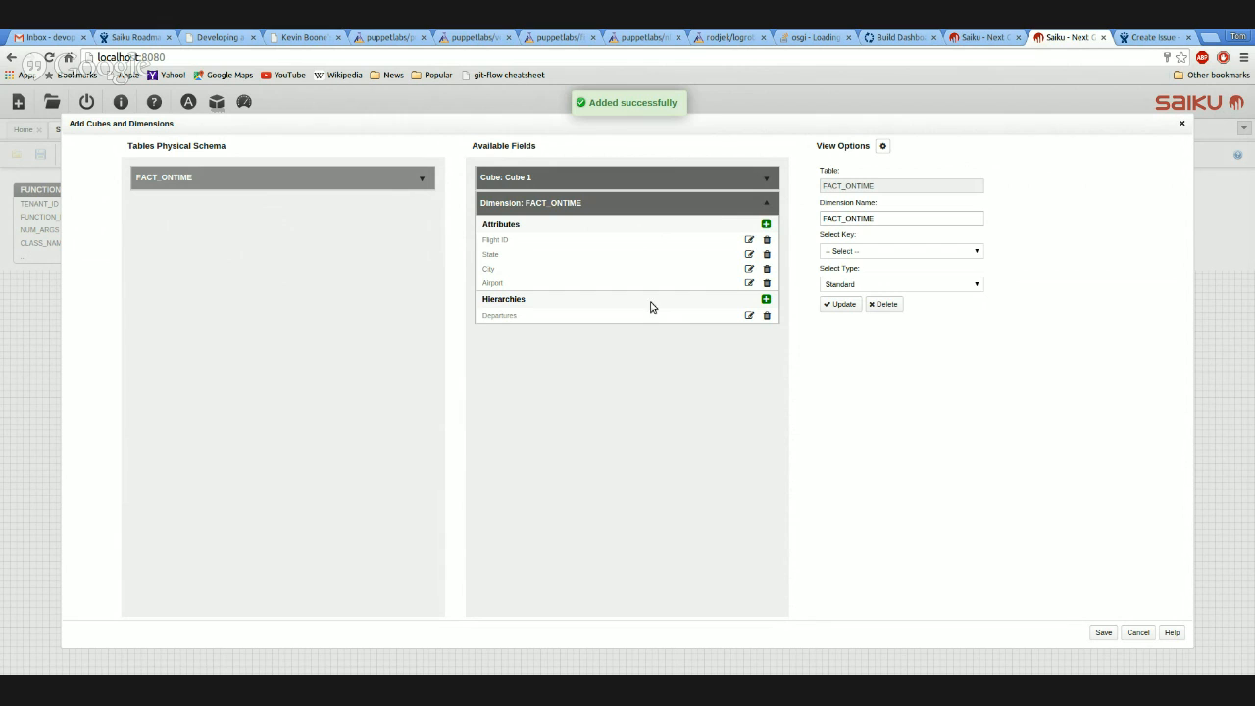
double_click(870, 218)
text(Departures)
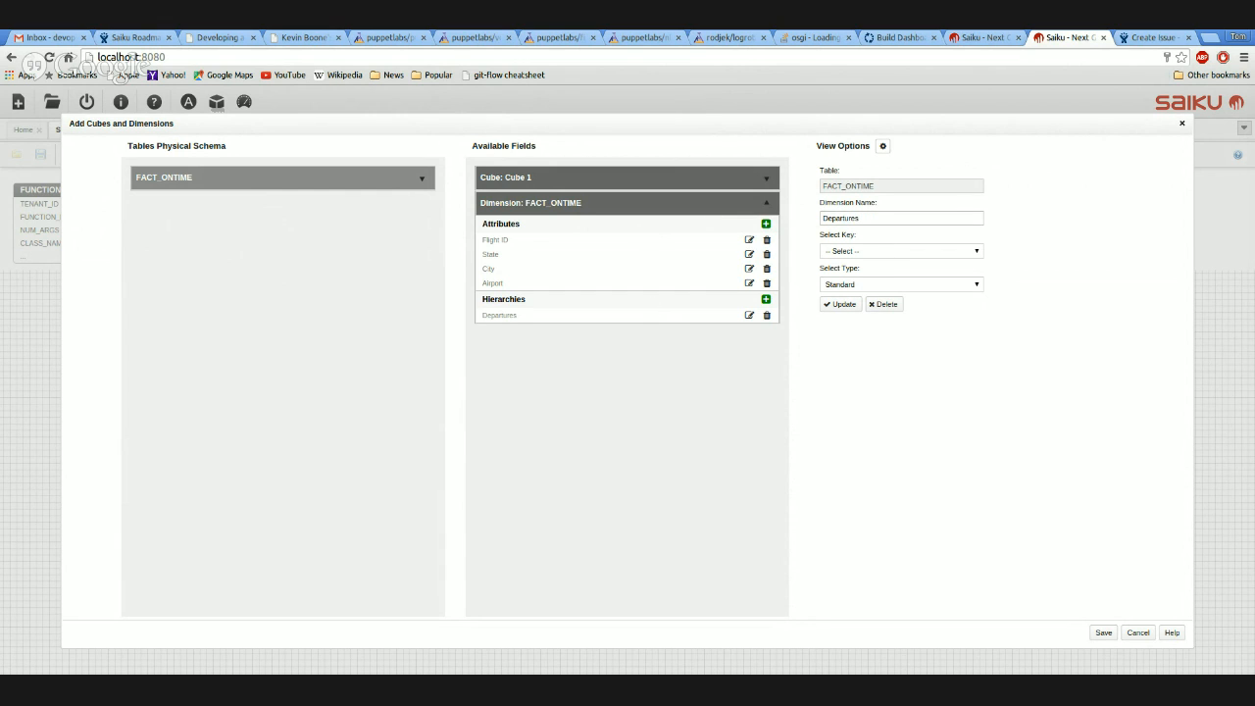
click(872, 274)
click(853, 305)
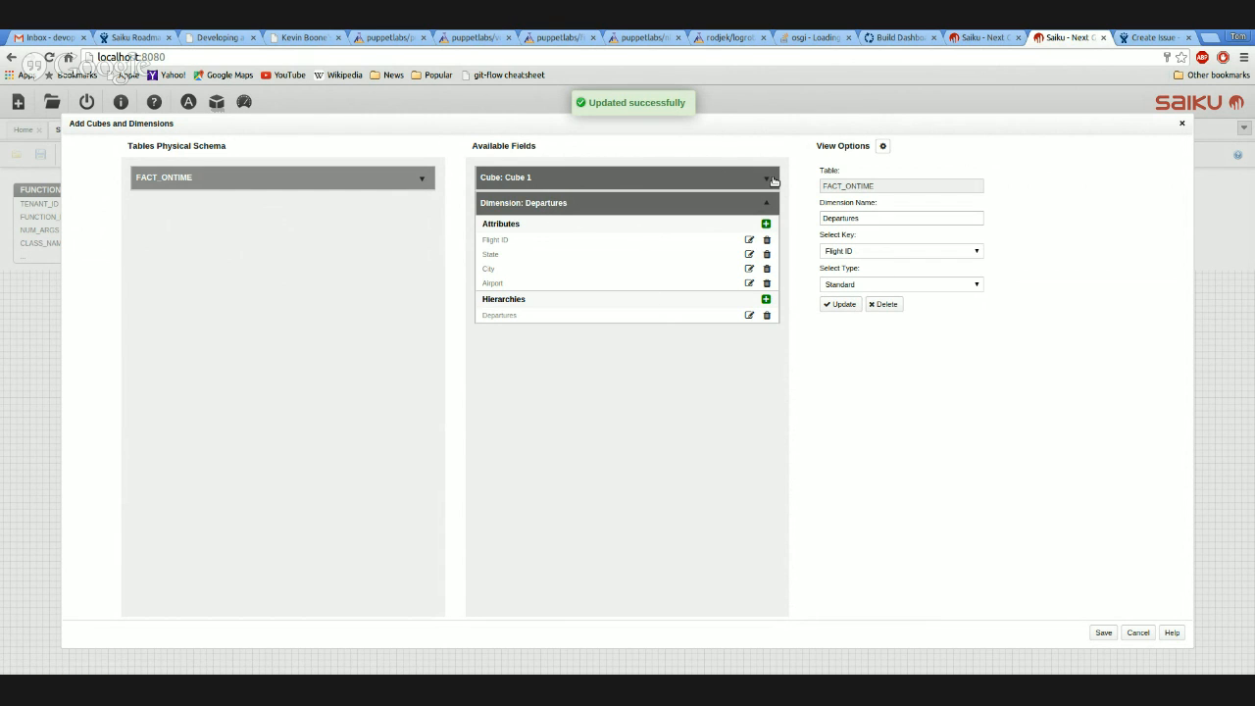
- Rename Cube 1's Default measure group to Departures and select its source table
click(771, 179)
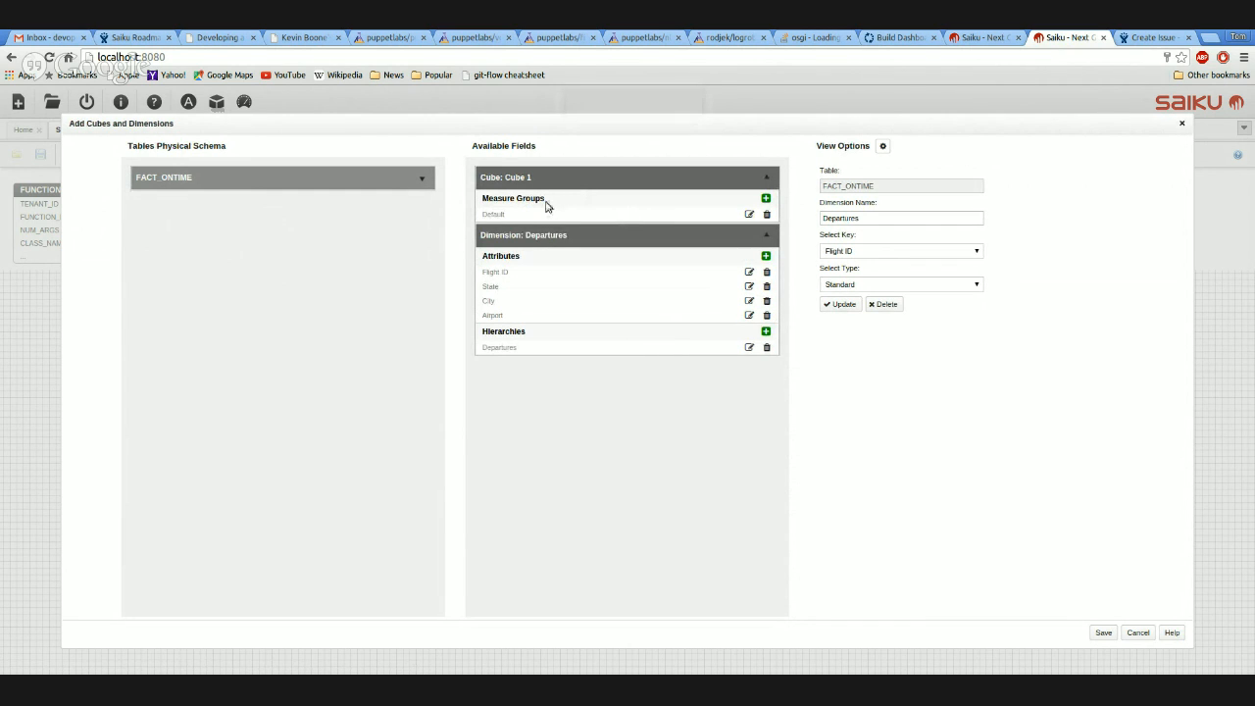
click(749, 213)
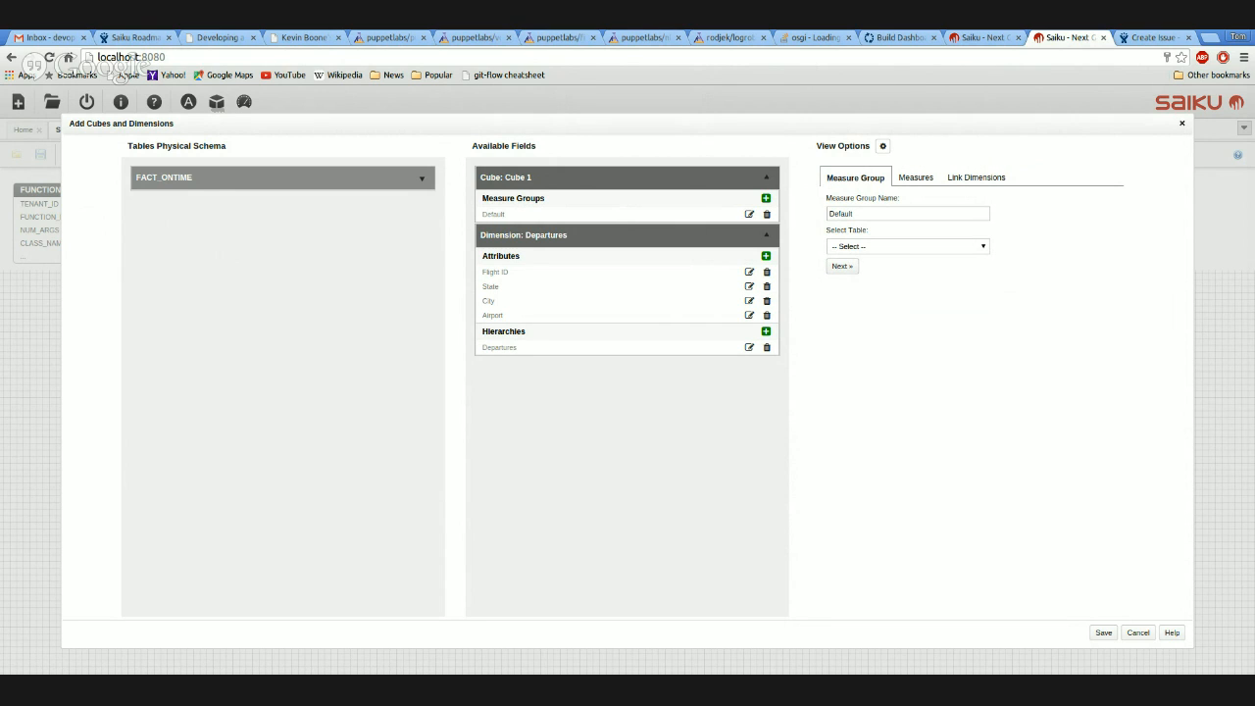
double_click(876, 213)
text(Dpar)
key(BackSpace)
key(BackSpace)
key(BackSpace)
text(epartures)
click(846, 245)
click(853, 266)
click(851, 267)
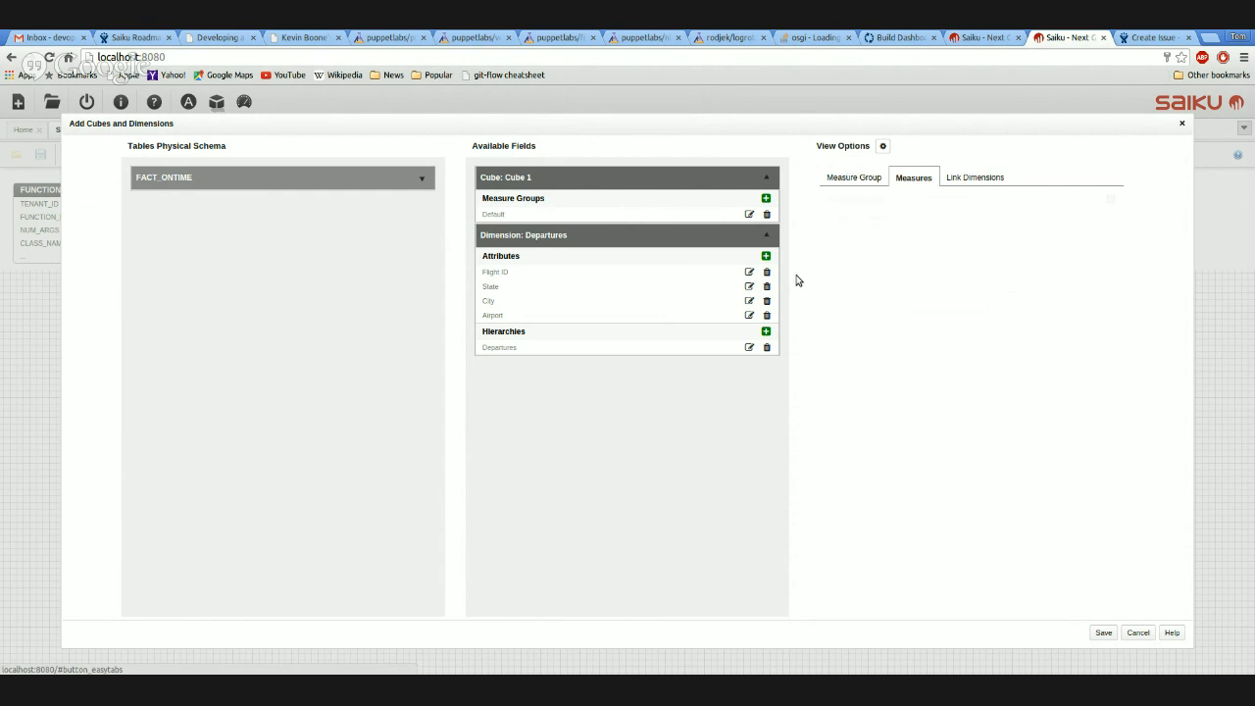
- Add a measure named Departure Delay on the DEPDELAY column with Sum aggregation to the measure group
click(1110, 202)
click(917, 219)
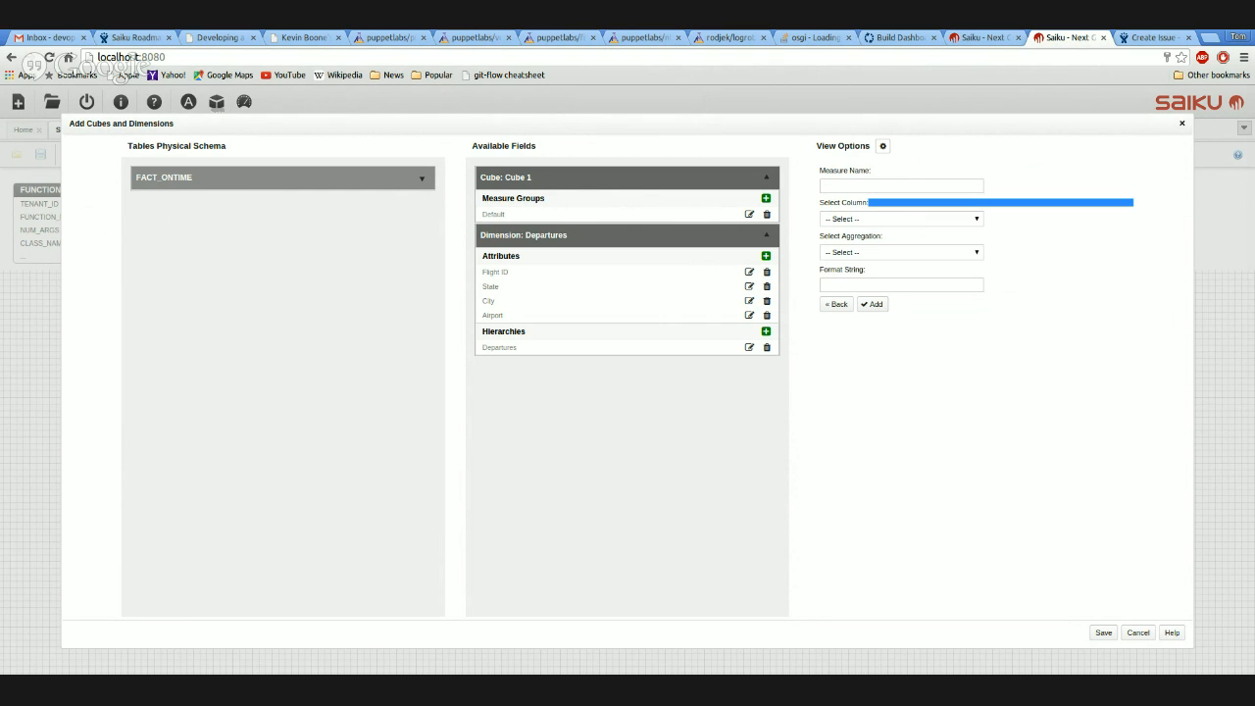
click(883, 236)
click(867, 281)
click(854, 187)
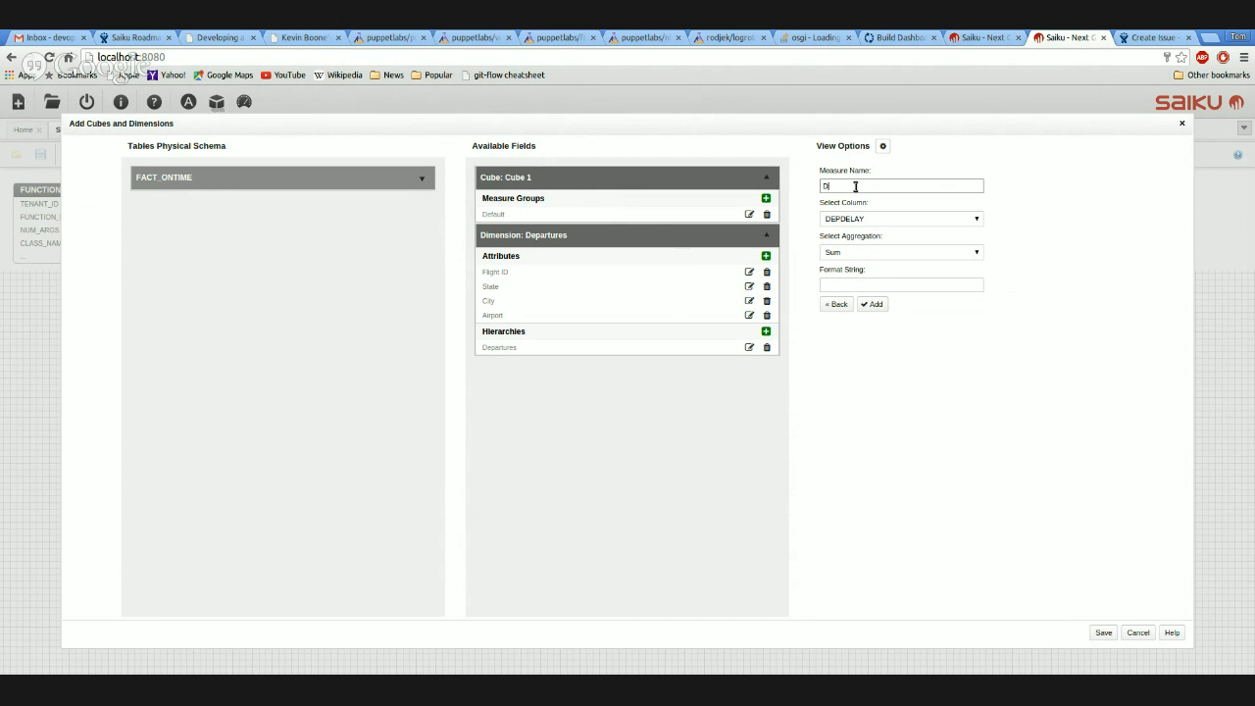
text(Departure Delay)
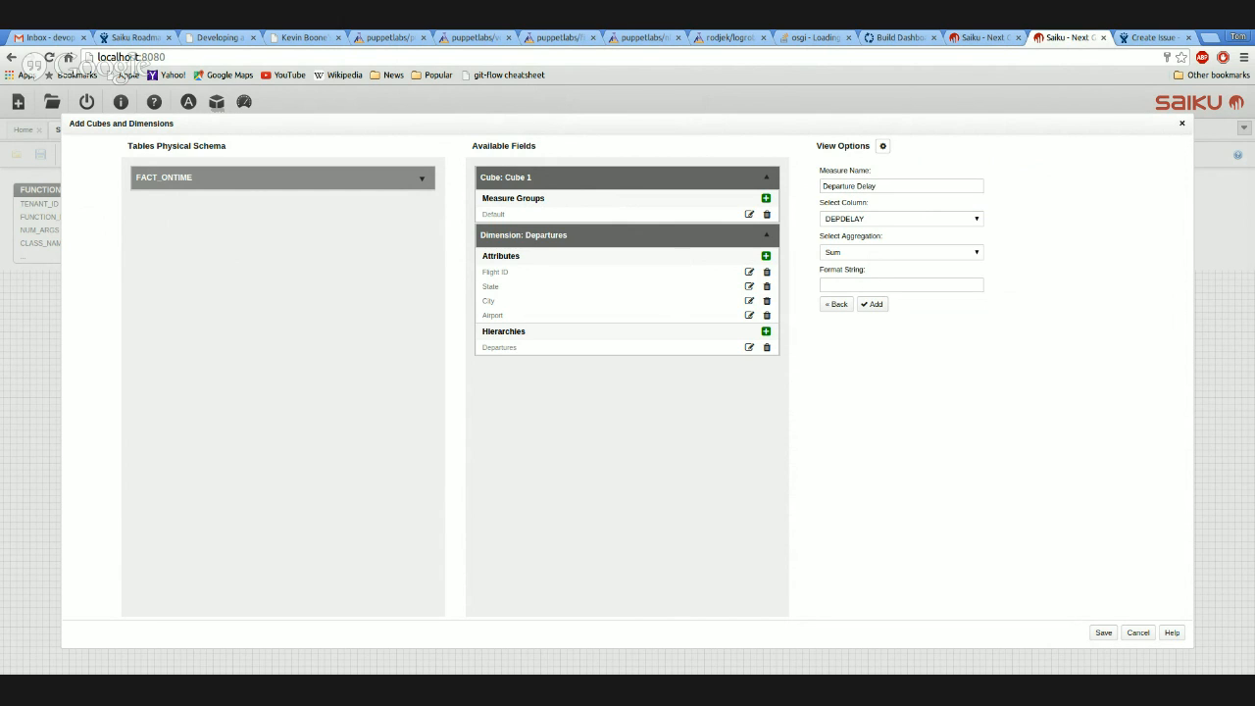
click(871, 305)
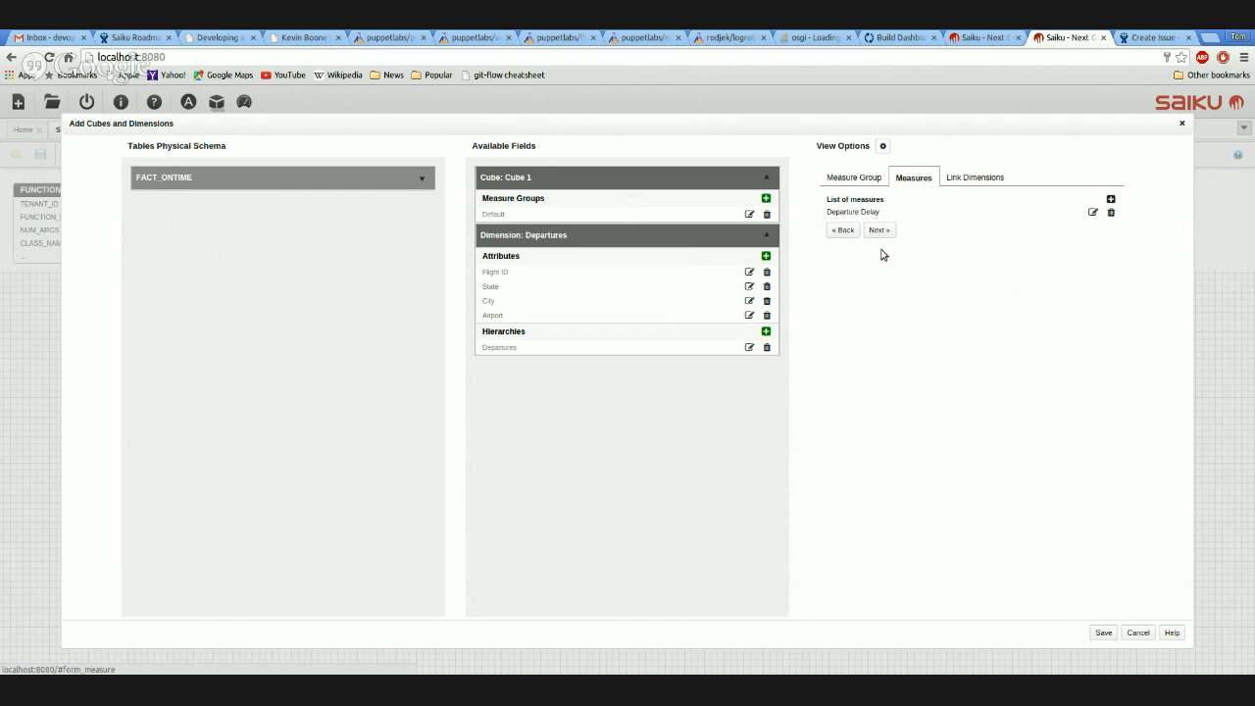
- Link the Departures dimension to the measure group without a foreign key and update the measure group
click(879, 230)
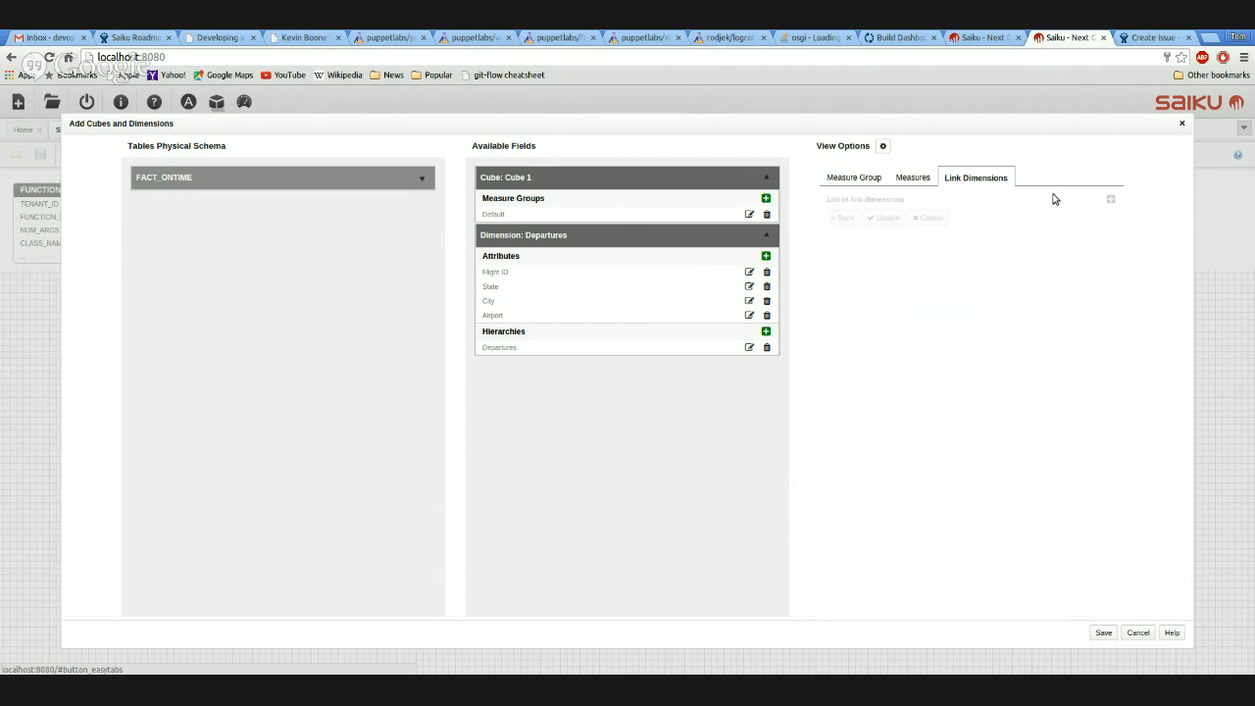
click(1111, 199)
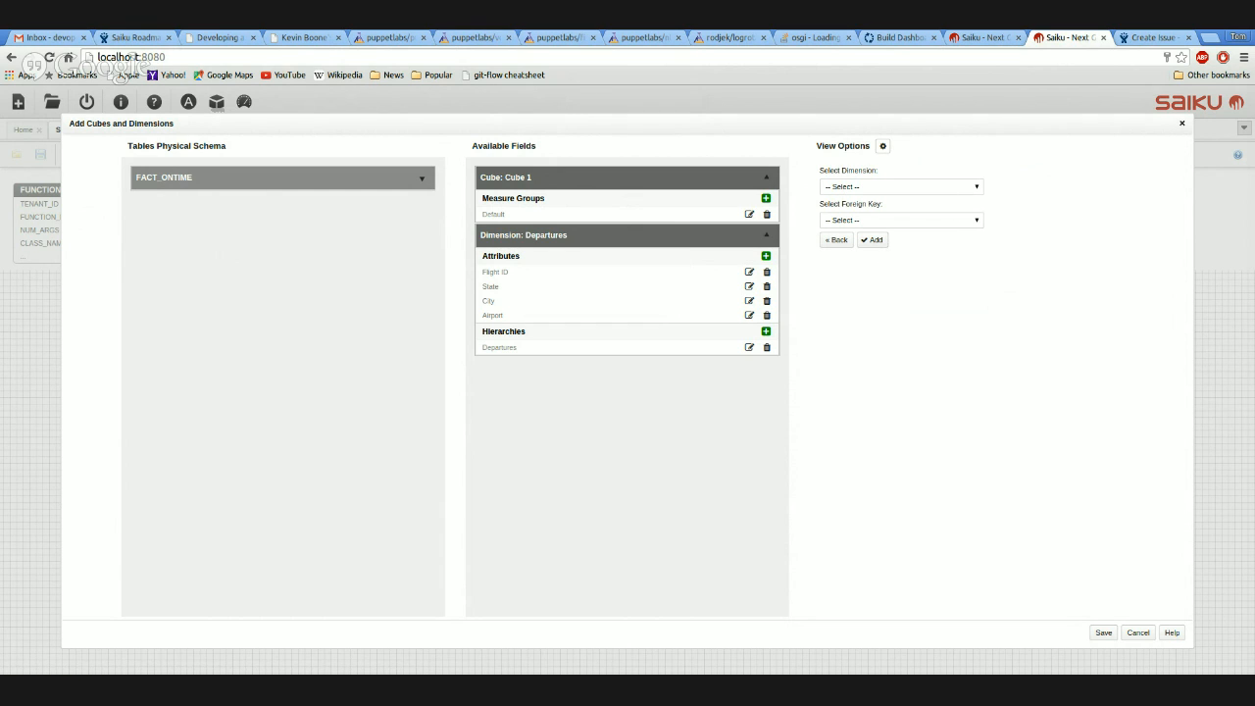
click(928, 204)
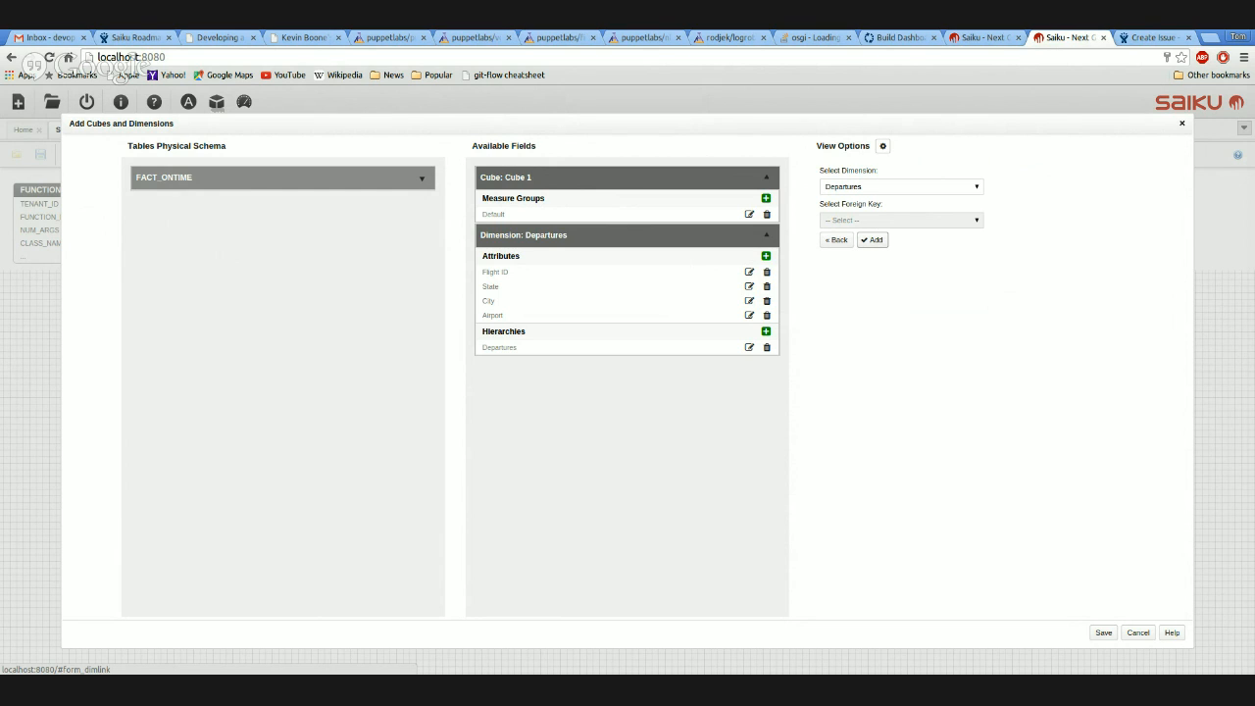
click(871, 239)
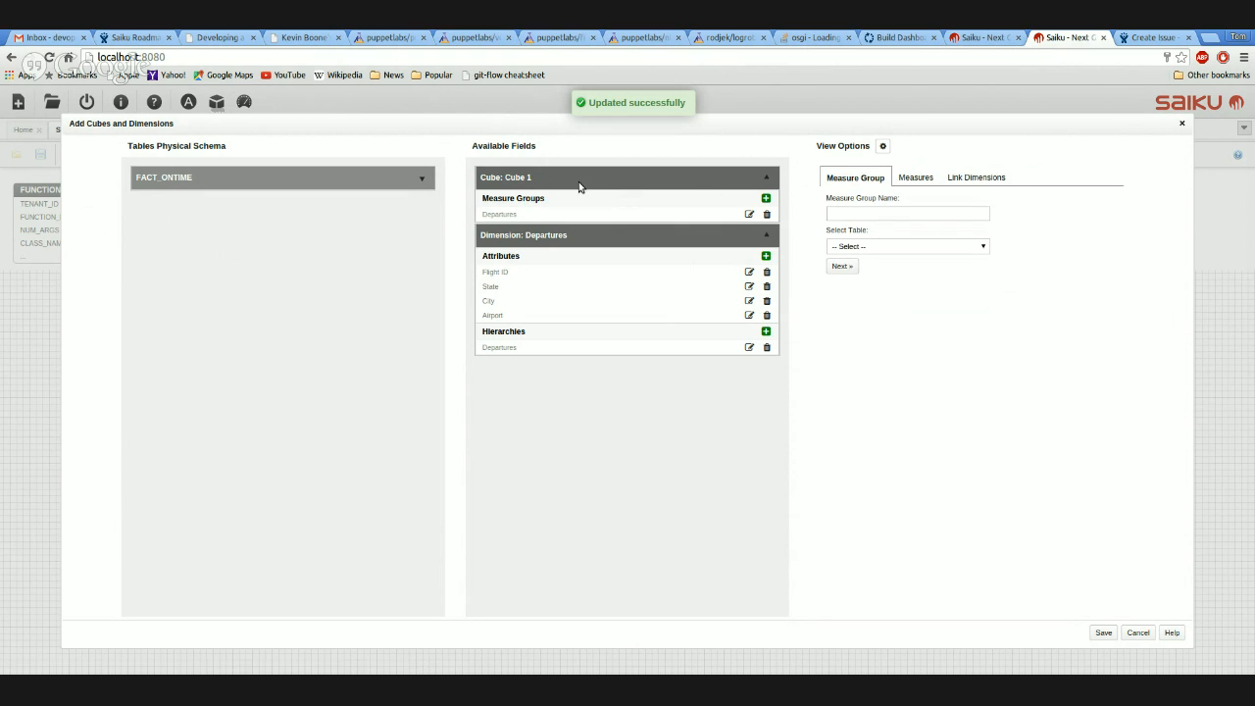
- Rename the cube to Flights and save the cube and dimension definitions
click(535, 183)
triple_click(861, 189)
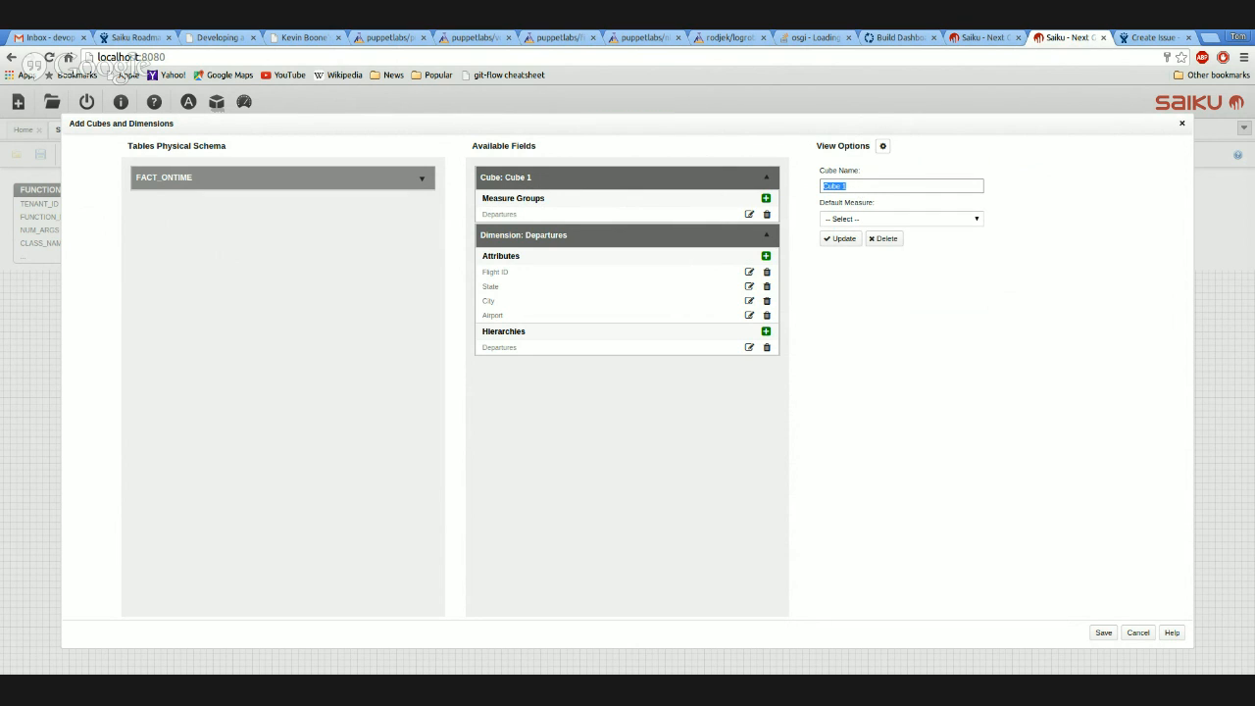
text(Flights)
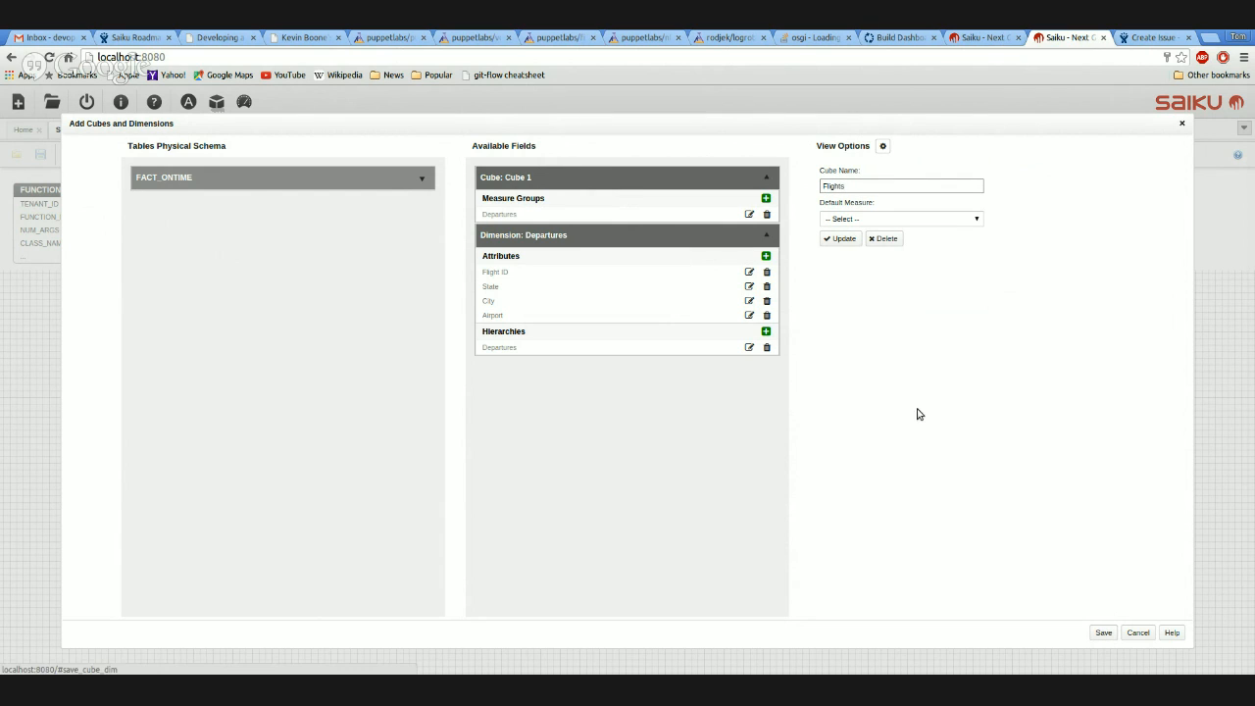
click(844, 239)
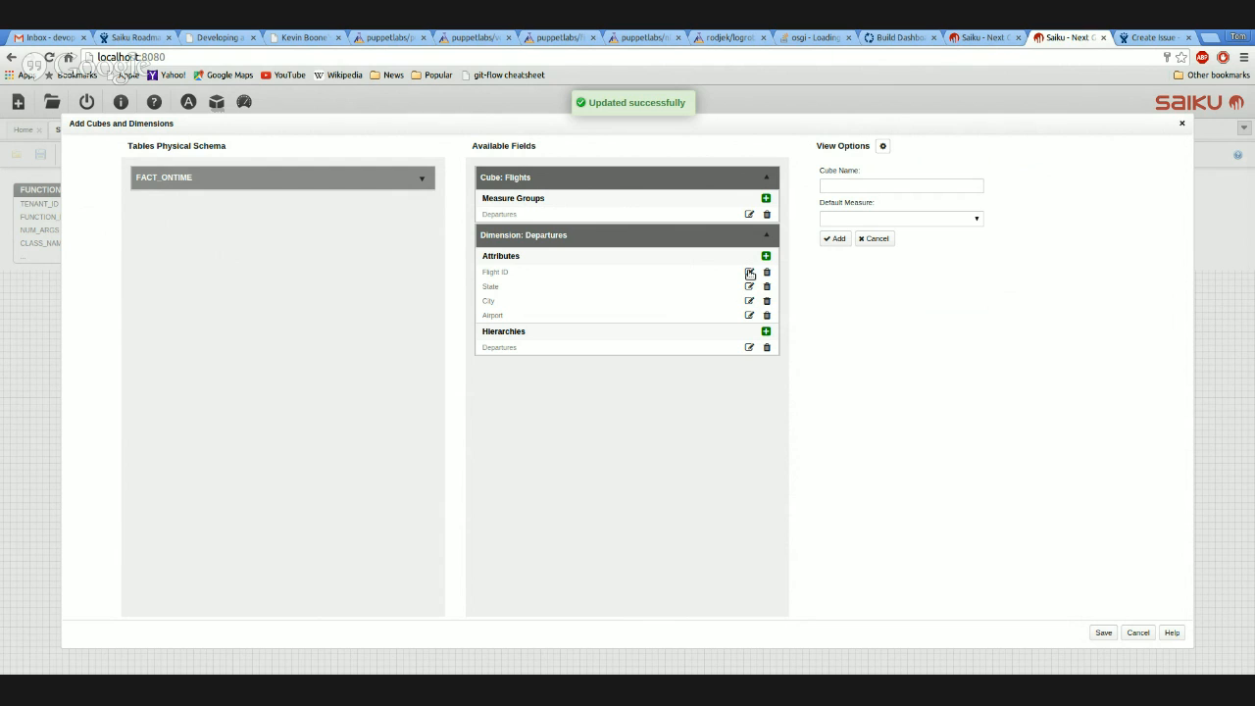
click(767, 239)
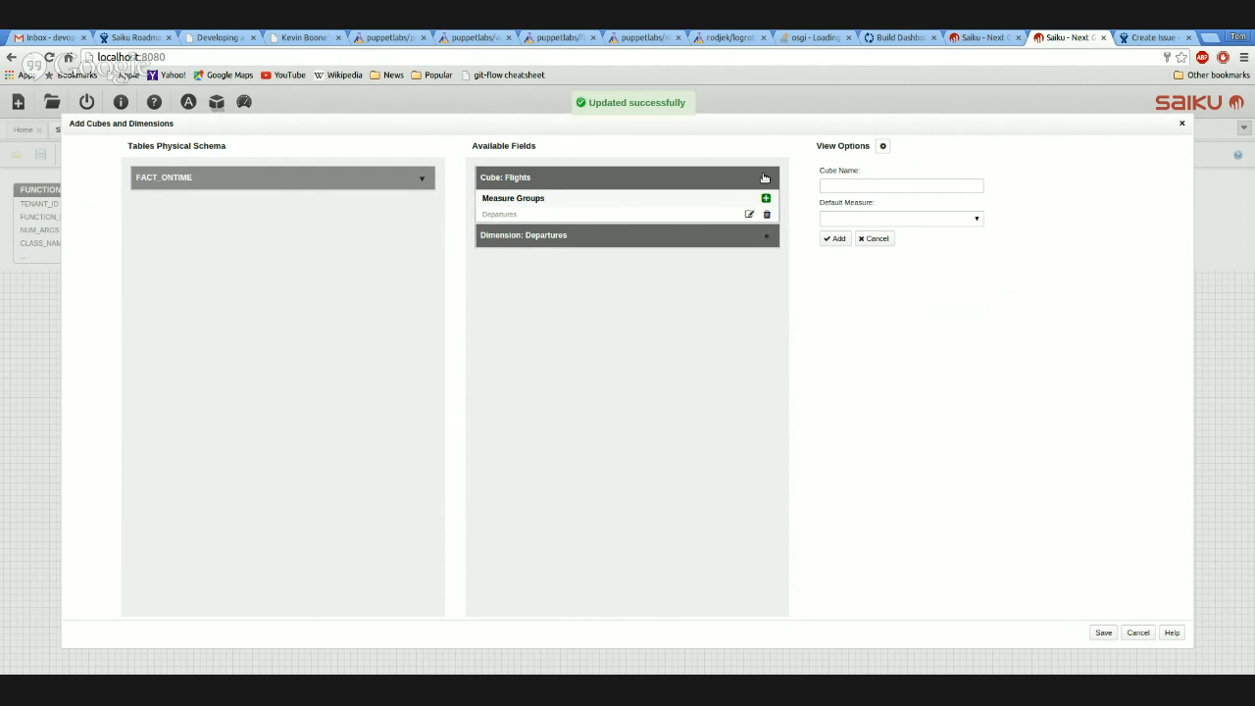
click(766, 177)
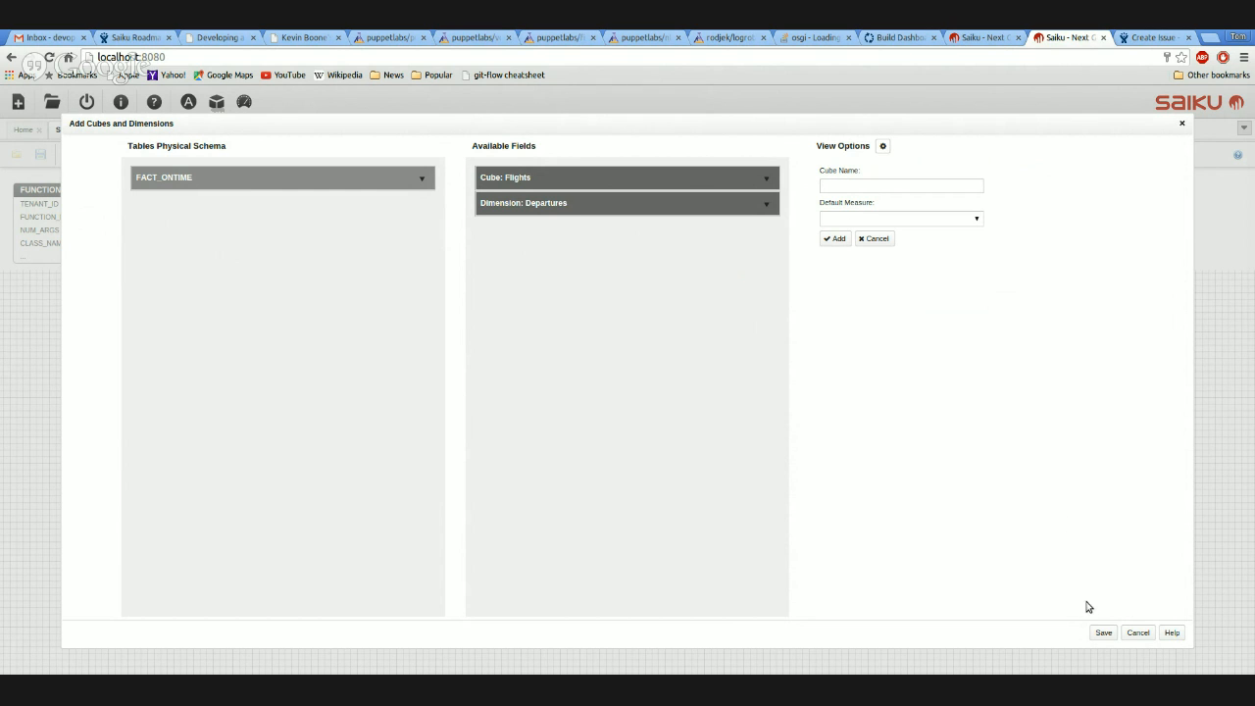
click(1102, 632)
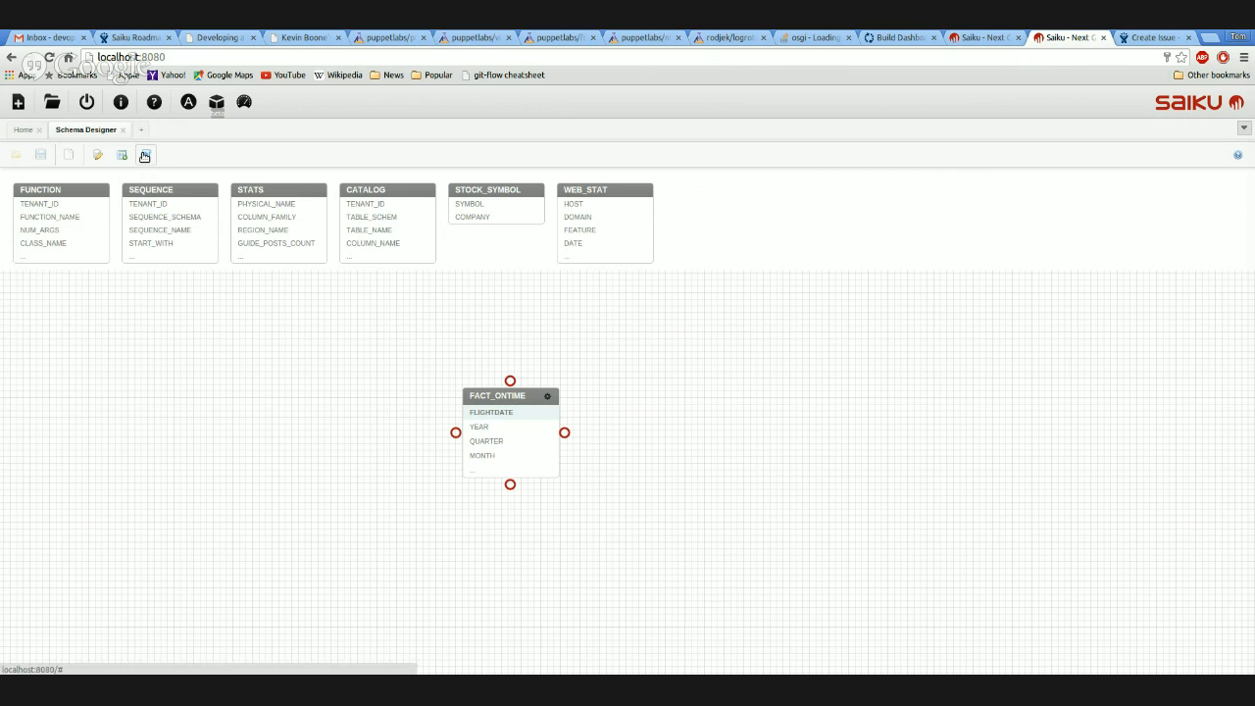
- Check the schema's name in its details and save the ontime schema from the Schema Designer
click(144, 156)
click(98, 157)
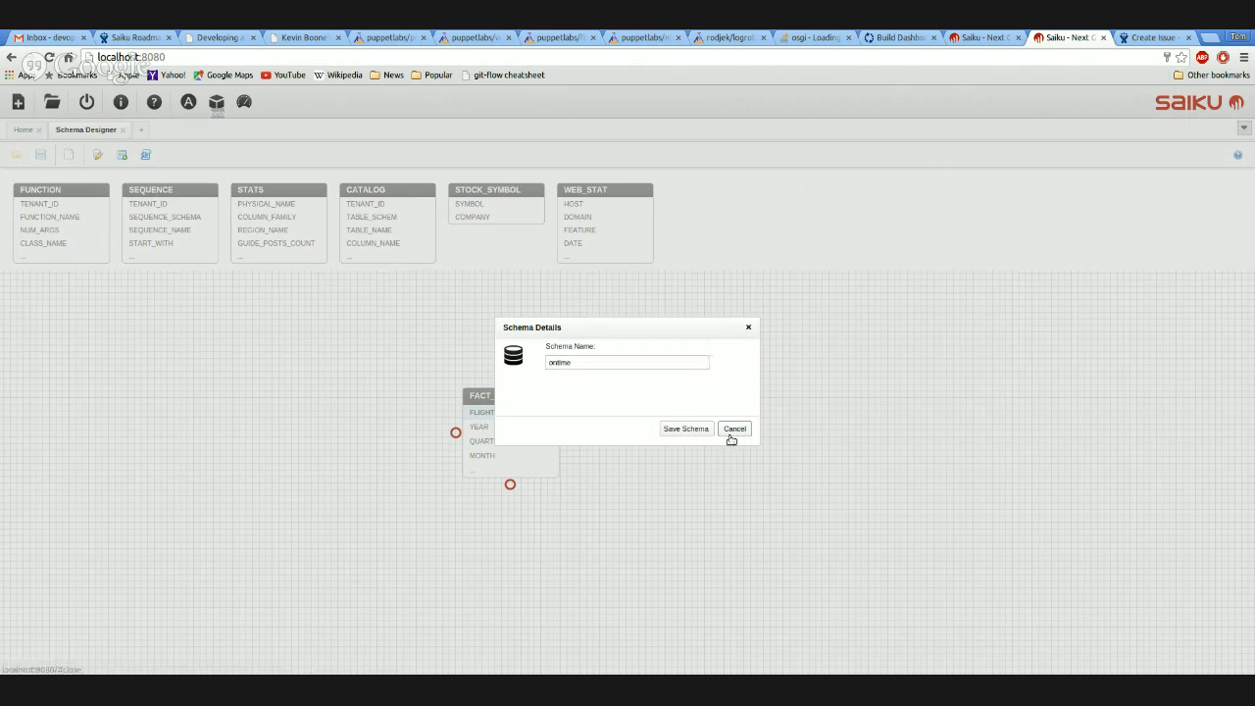
click(729, 437)
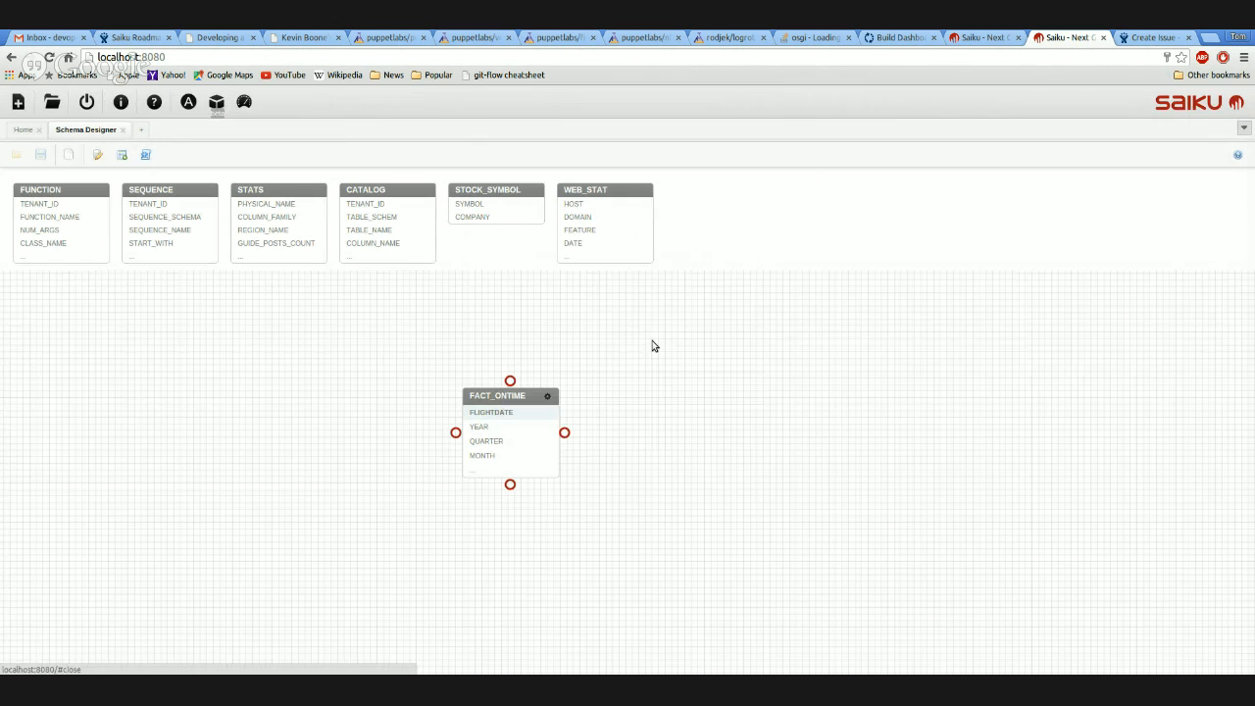
click(149, 154)
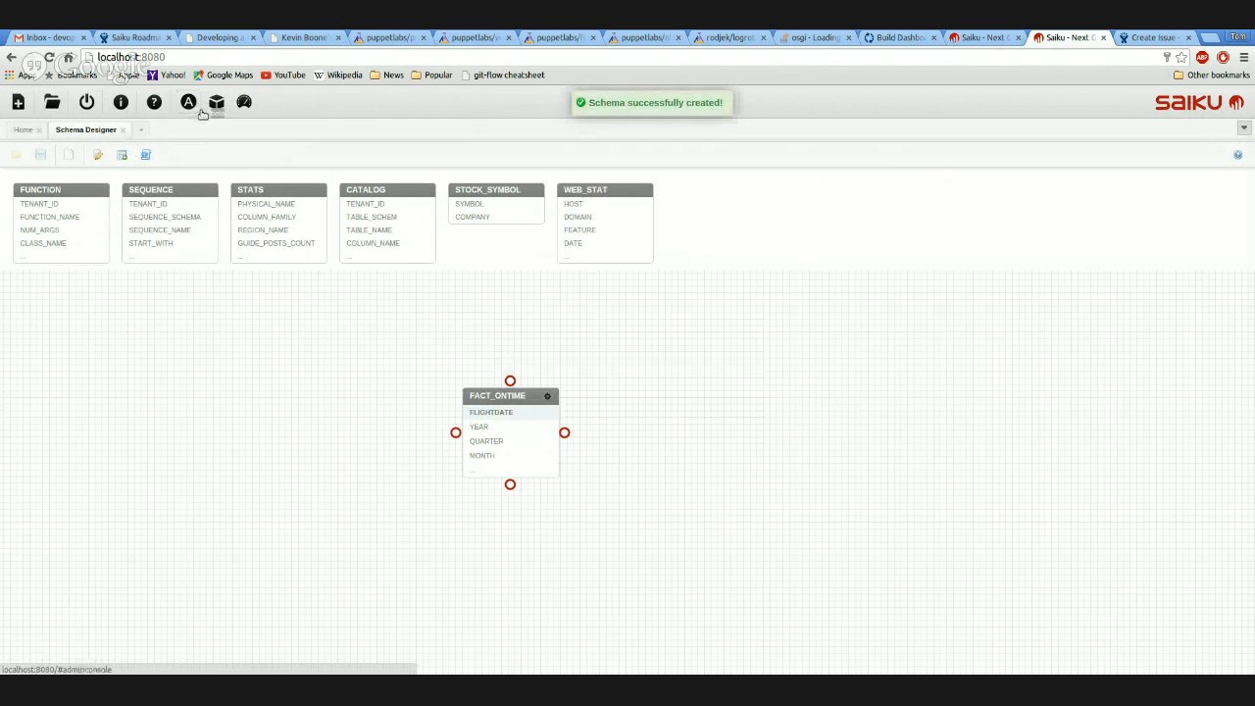
- Open the ontime.xml schema in the Admin Console and download it
click(192, 107)
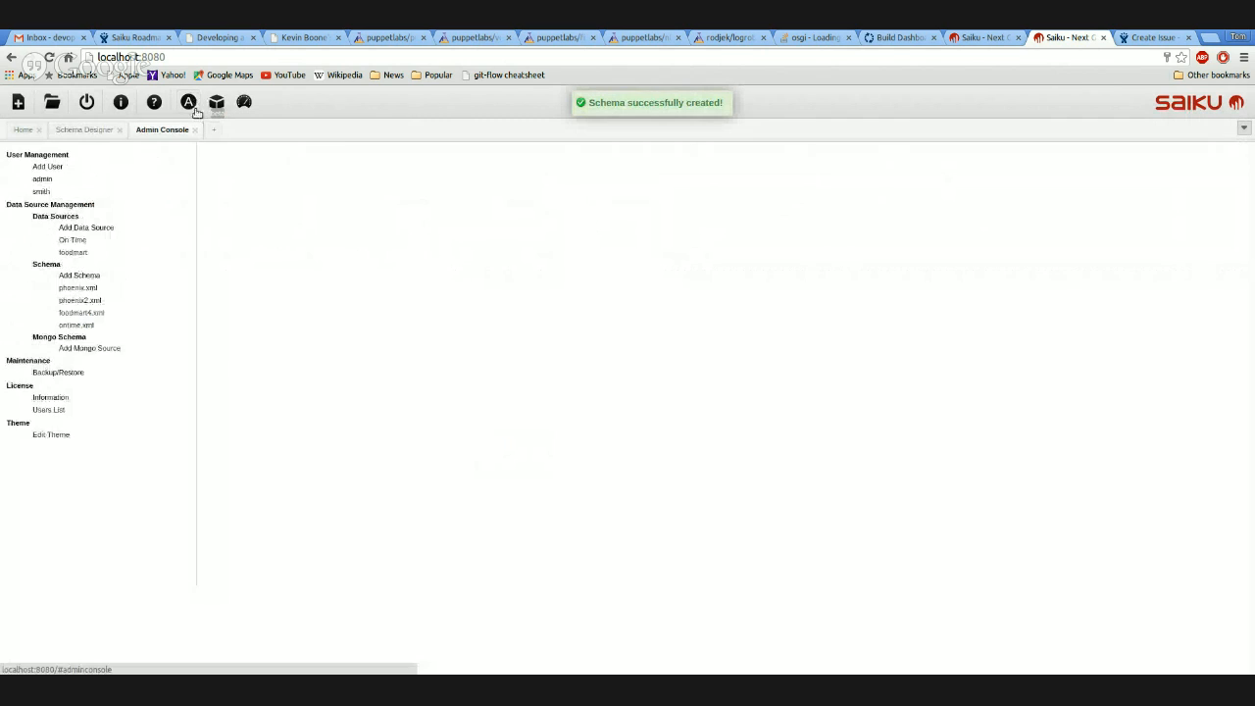
click(94, 329)
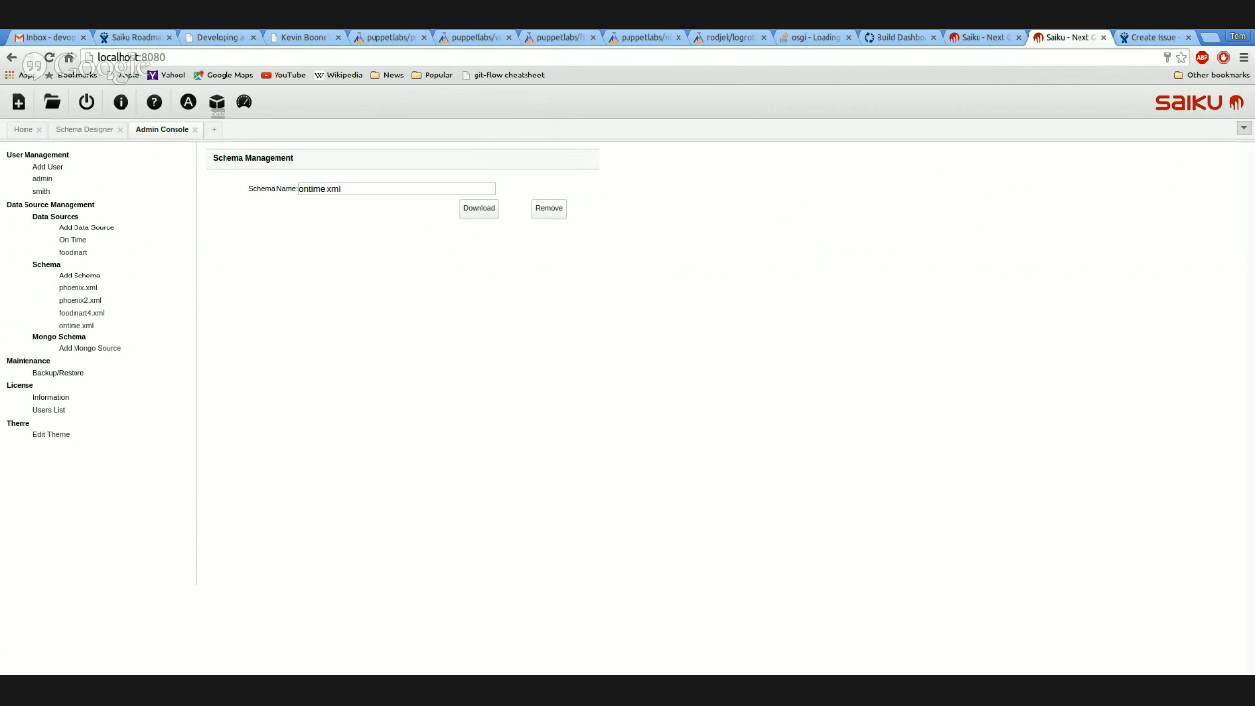
click(487, 217)
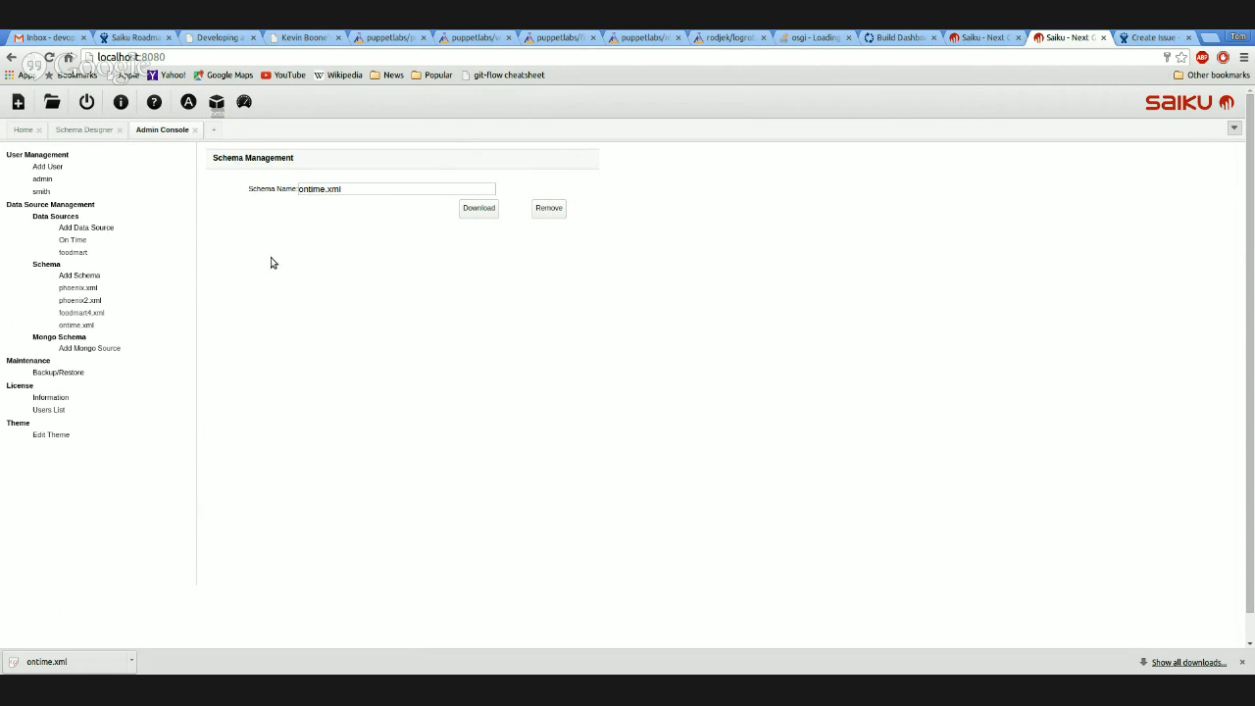
- Open the On Time data source and review its name, connection type, URL, schema and JDBC driver
click(74, 240)
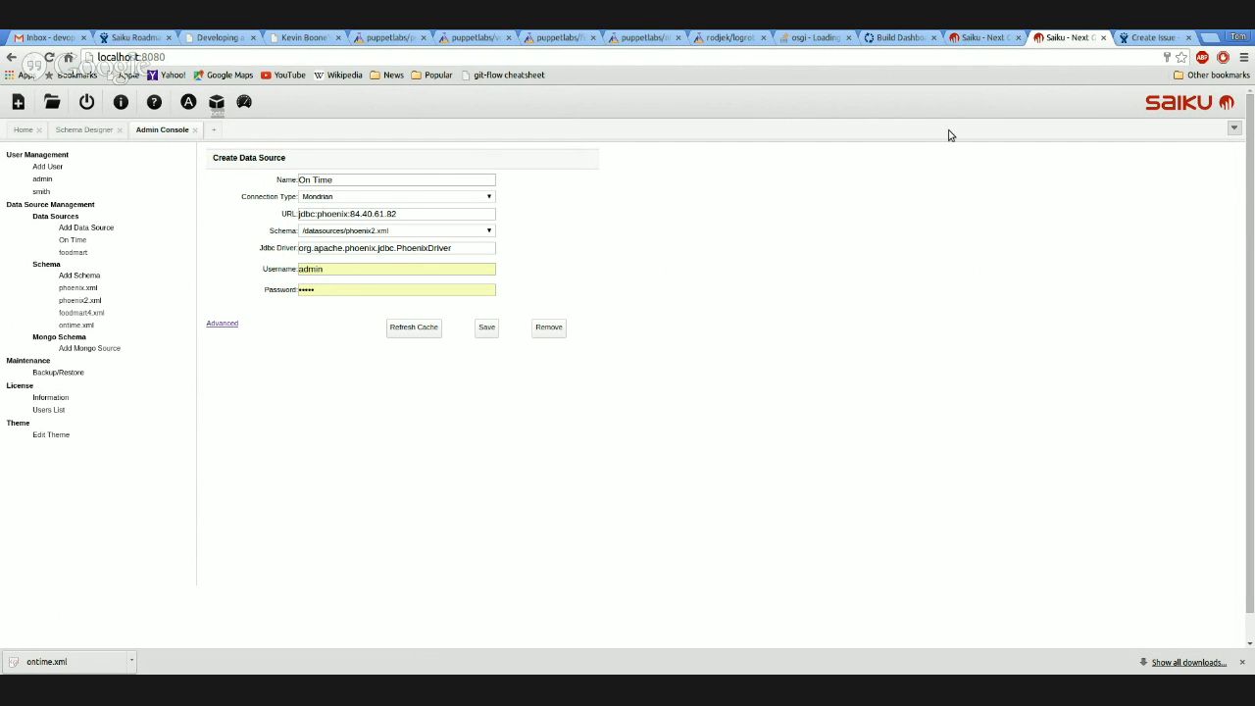
double_click(390, 180)
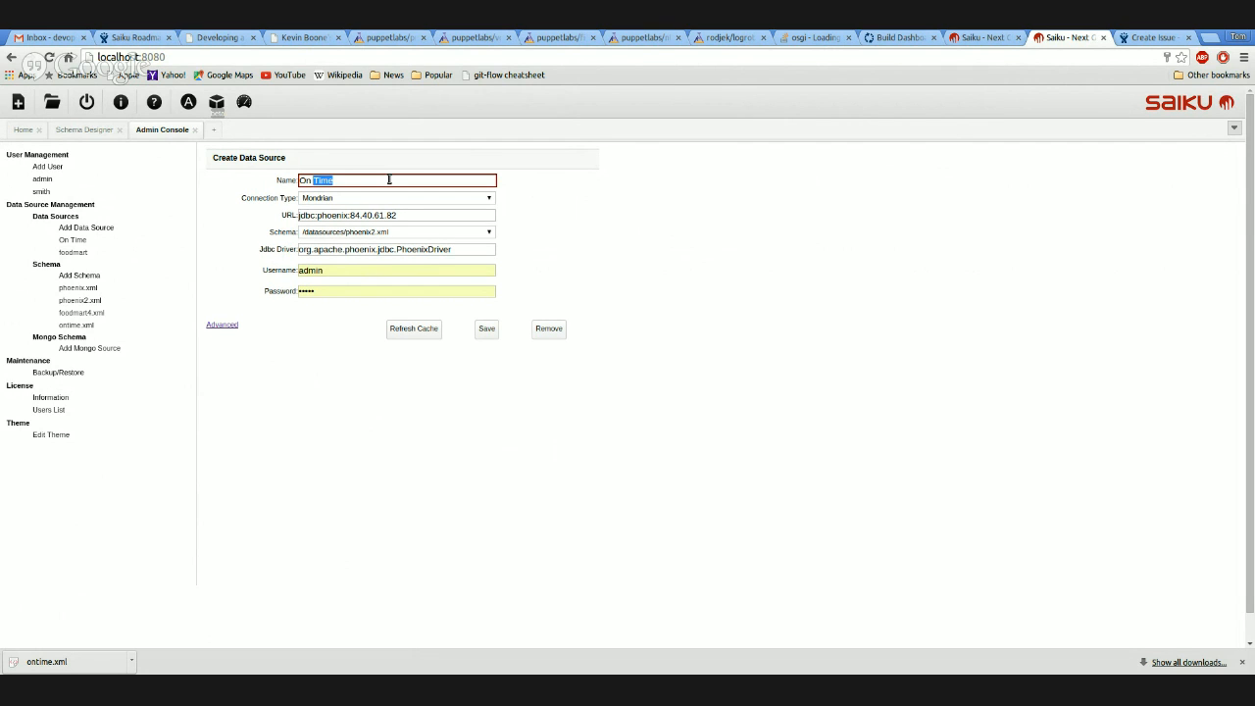
click(389, 179)
click(386, 200)
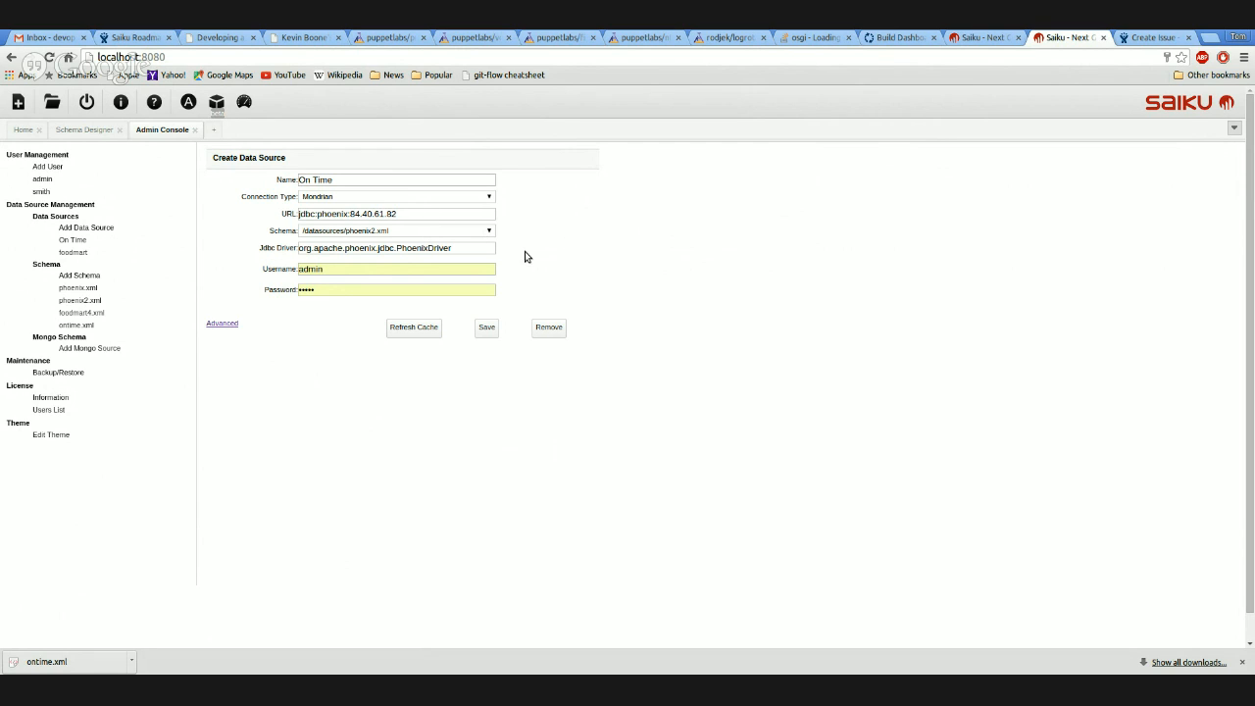
double_click(409, 251)
click(436, 250)
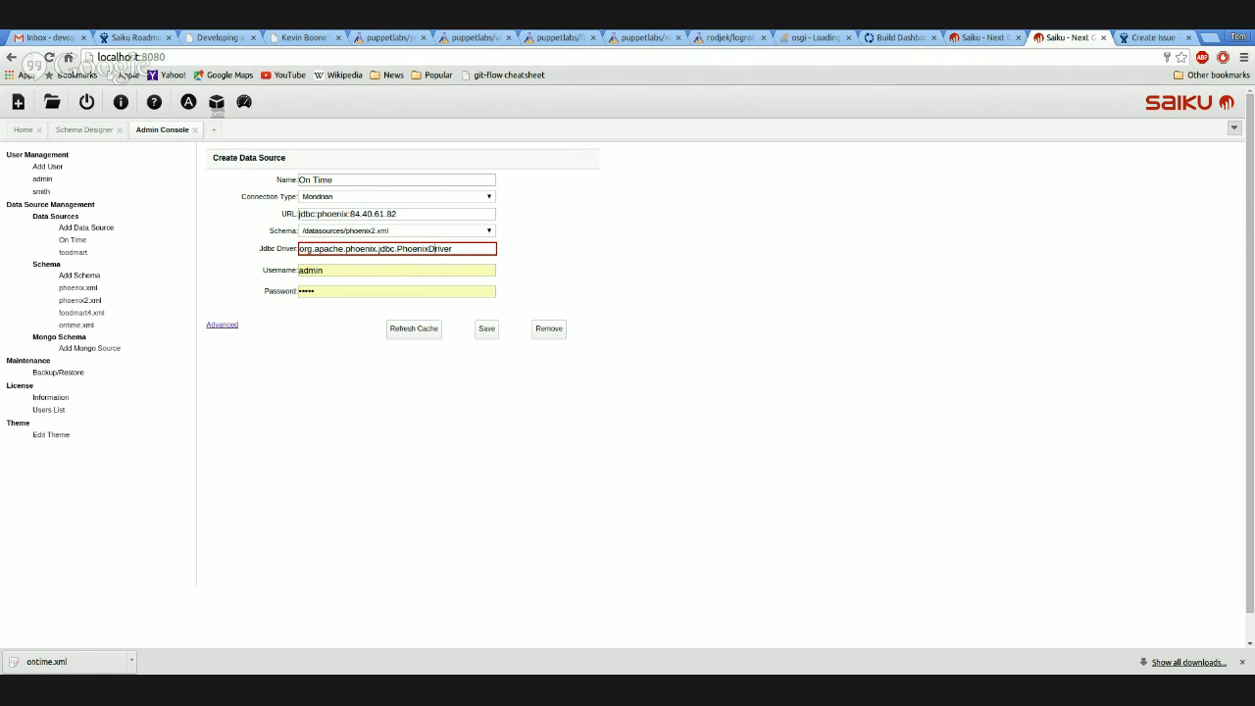
- Create a new query on the Ontime Flights cube with the Departure Delay (Avg) measure and Unique Carrier on rows
click(17, 101)
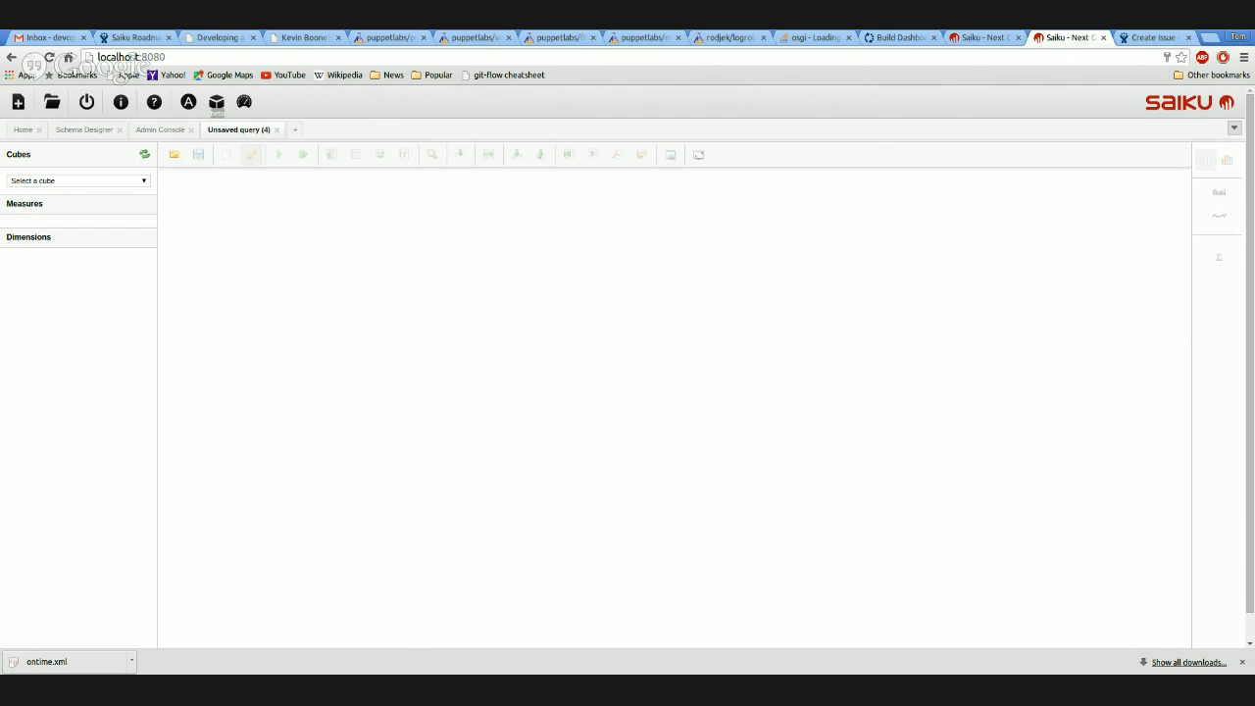
click(86, 208)
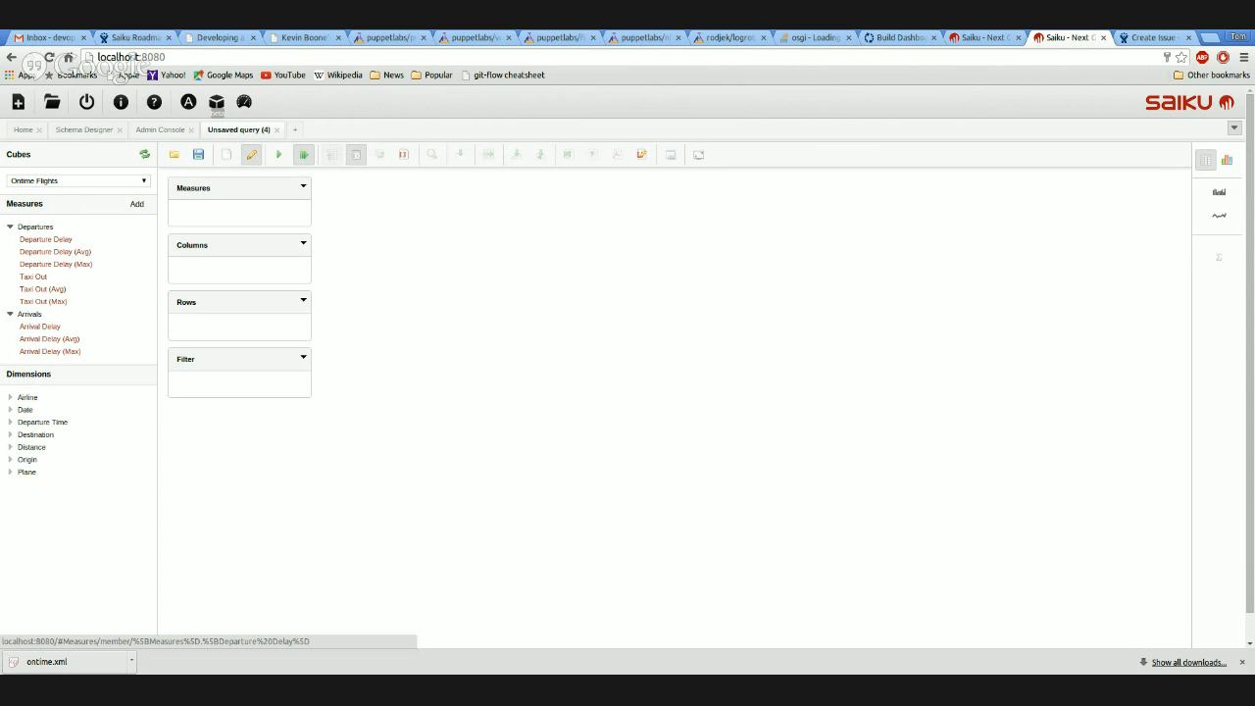
click(70, 254)
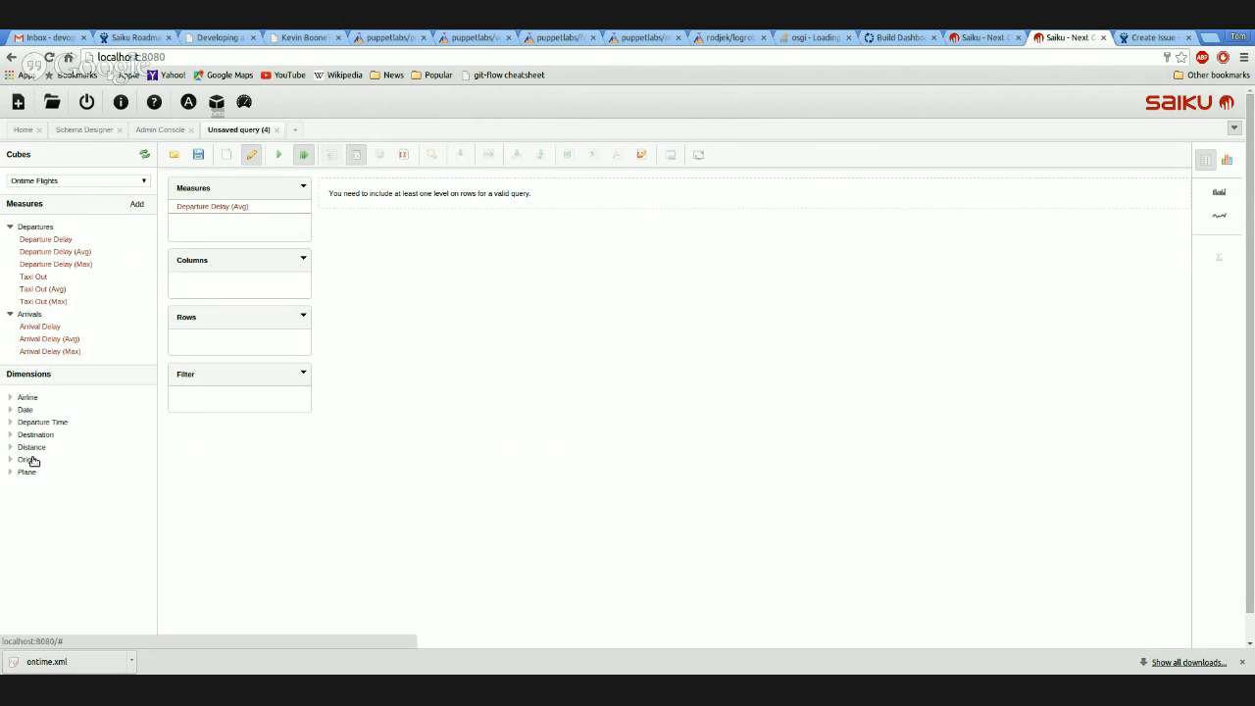
click(34, 398)
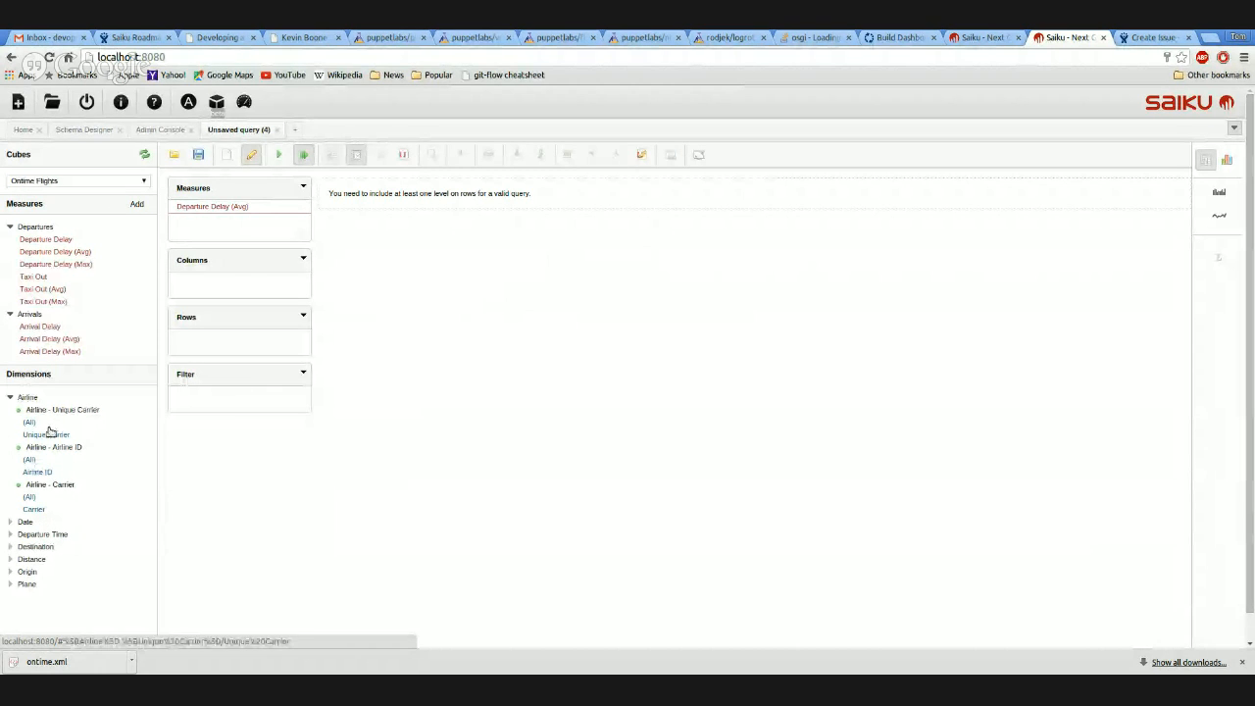
drag(49, 434, 235, 339)
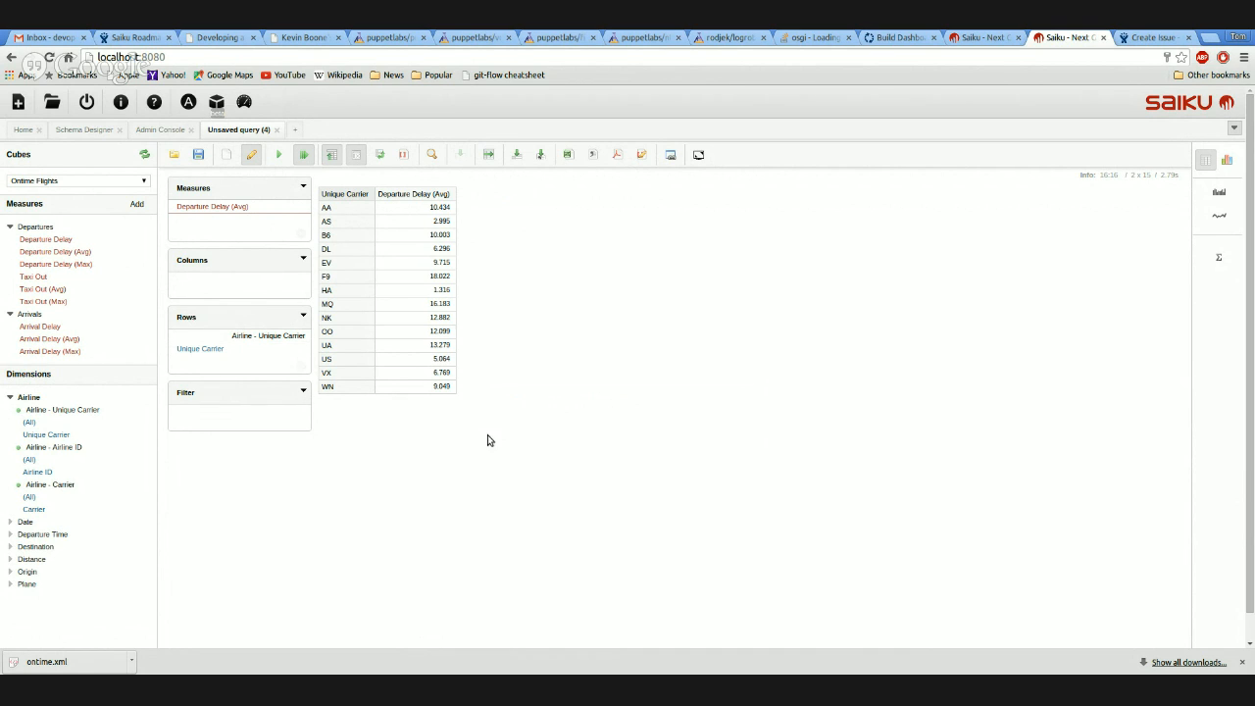
- View the average departure delay per carrier as a bar chart, dismiss the downloads bar and inspect carrier AA's value
click(1226, 159)
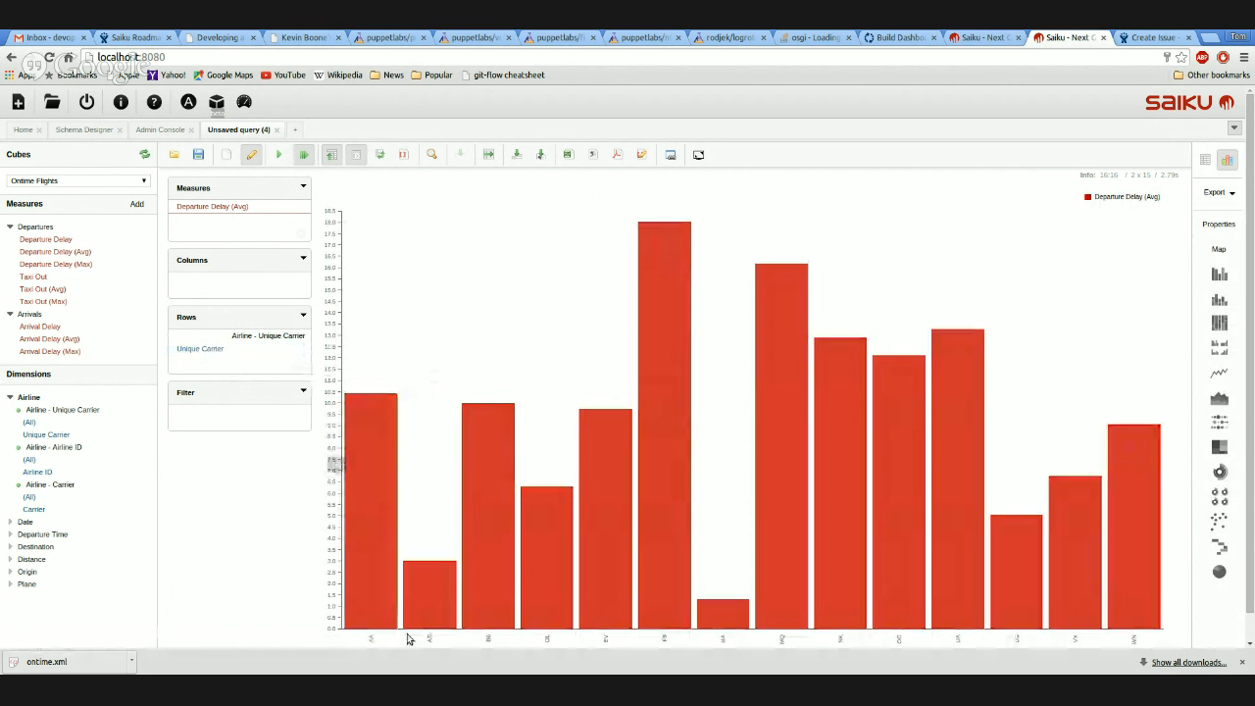
click(1242, 662)
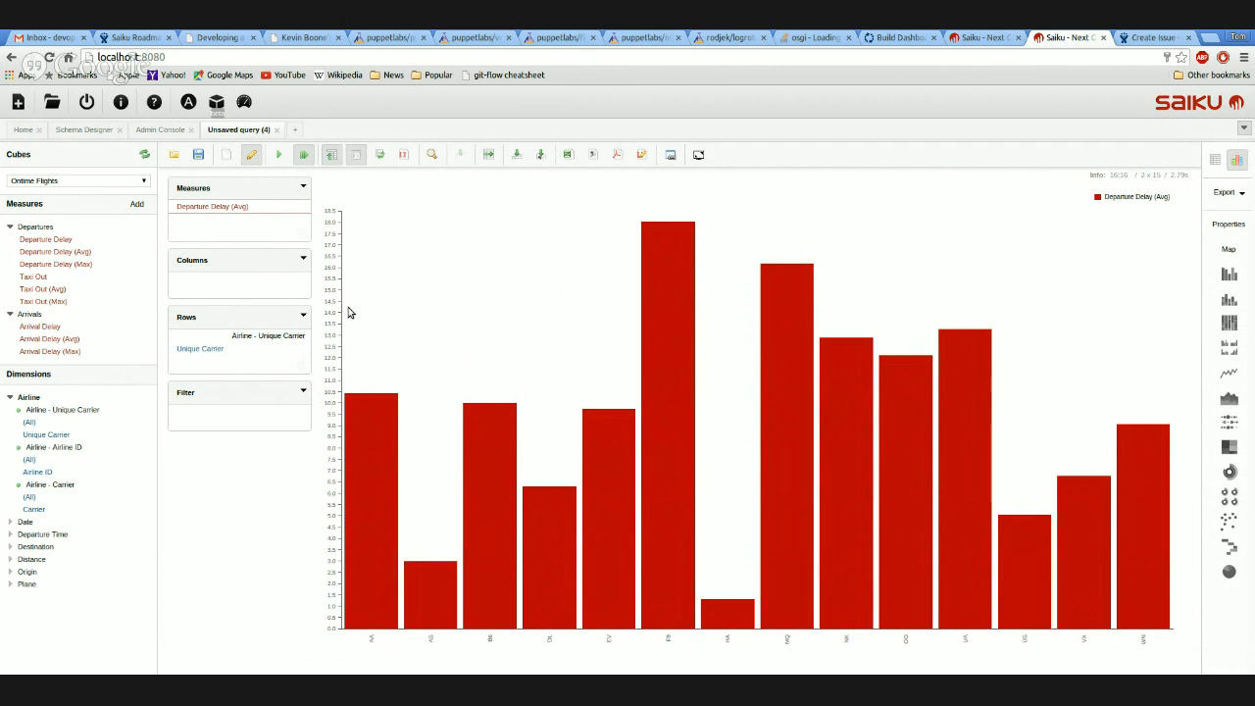
mouse_move(369, 413)
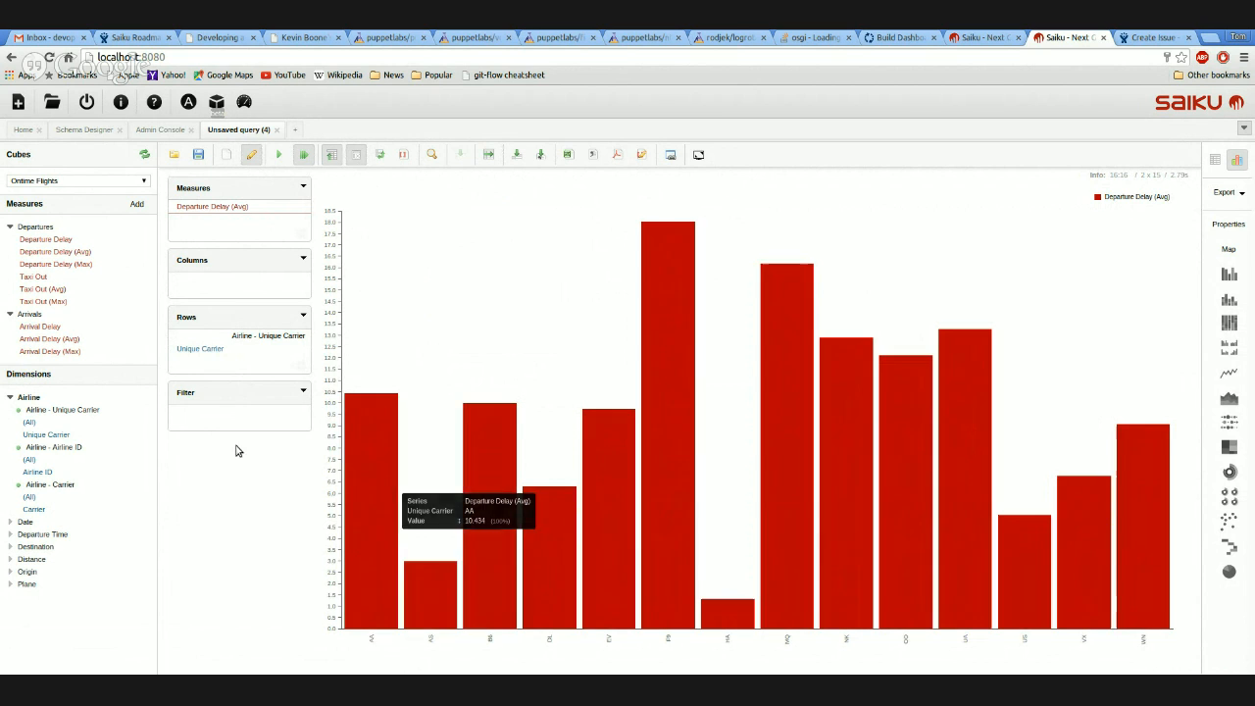
- Add Dept Time Block to the columns of the table, swap it with Unique Carrier on the rows, and chart the result
click(69, 538)
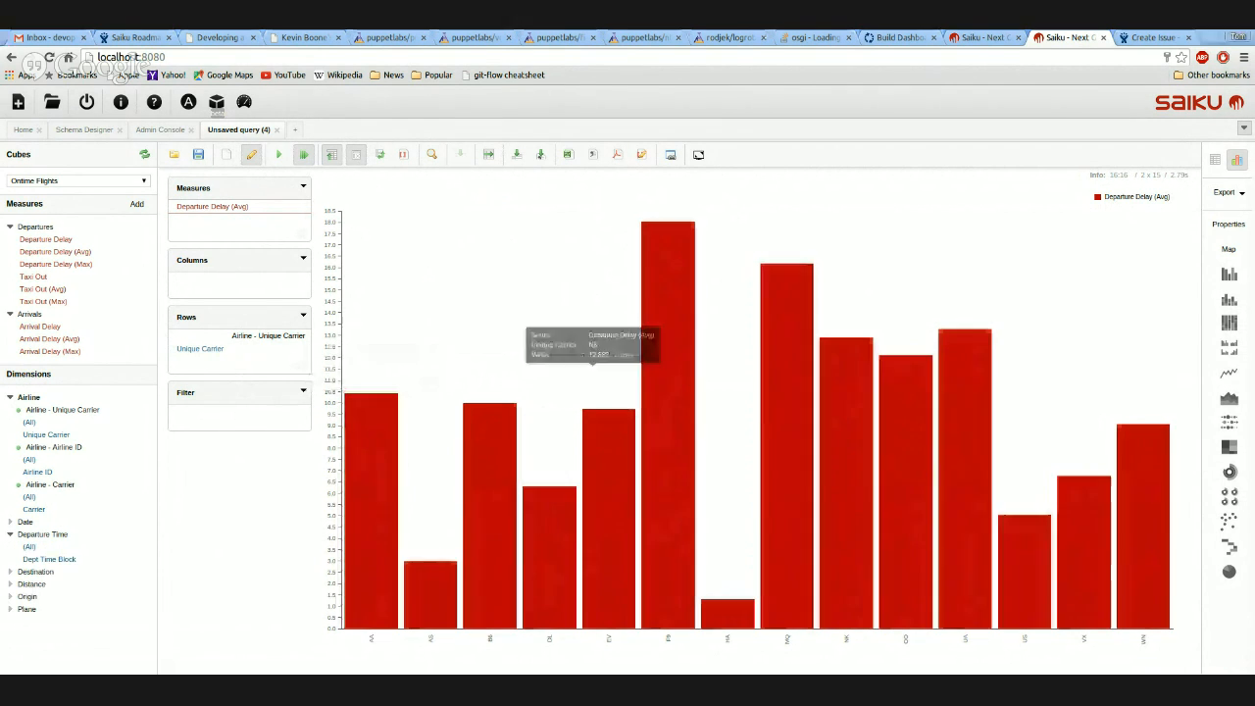
click(1215, 160)
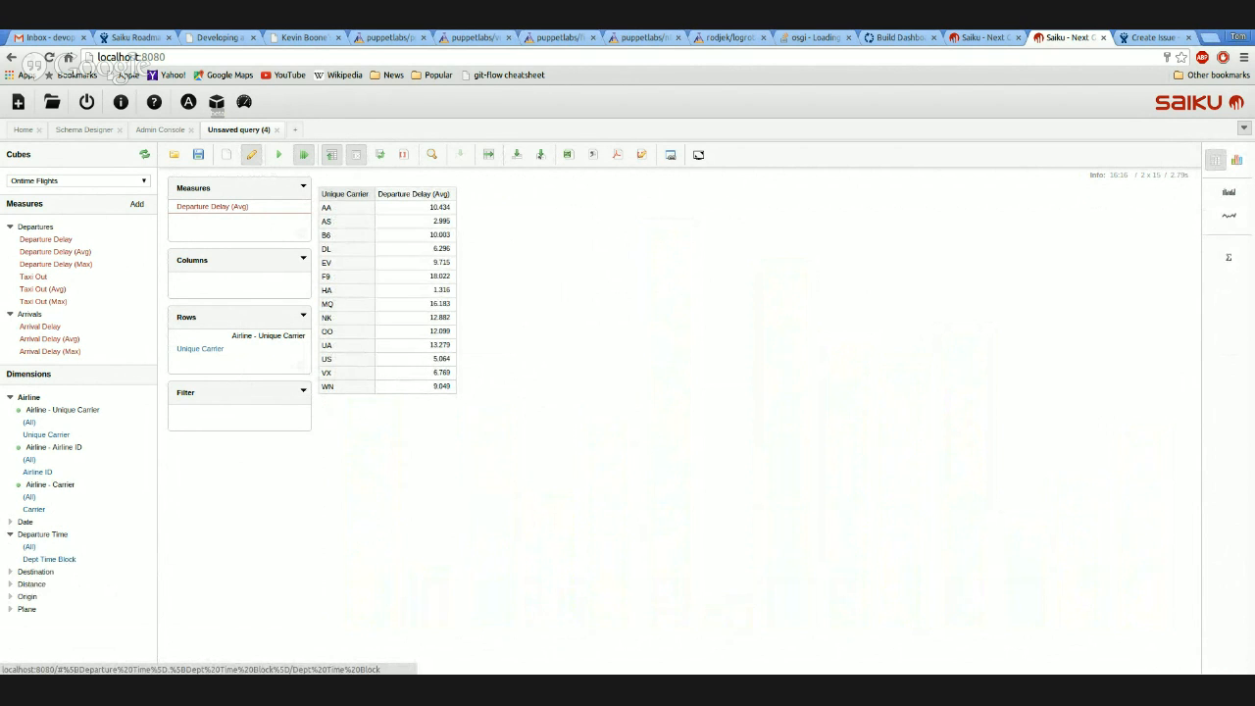
drag(49, 559, 250, 301)
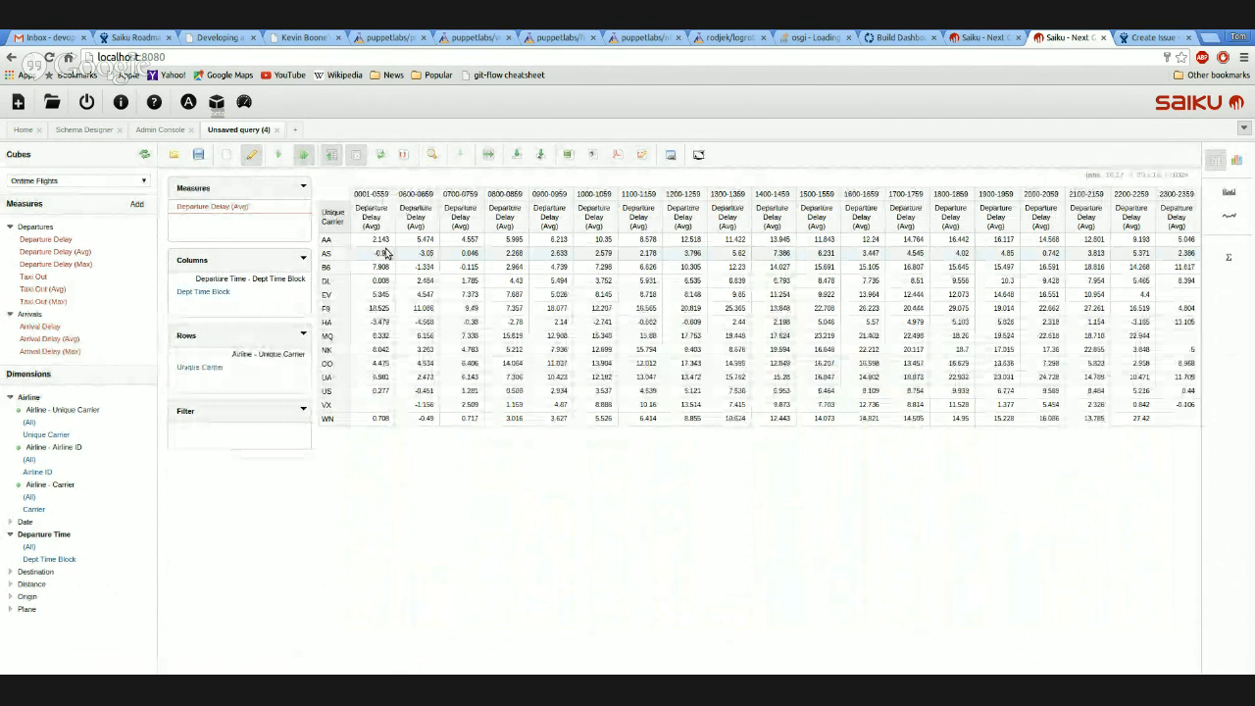
click(380, 155)
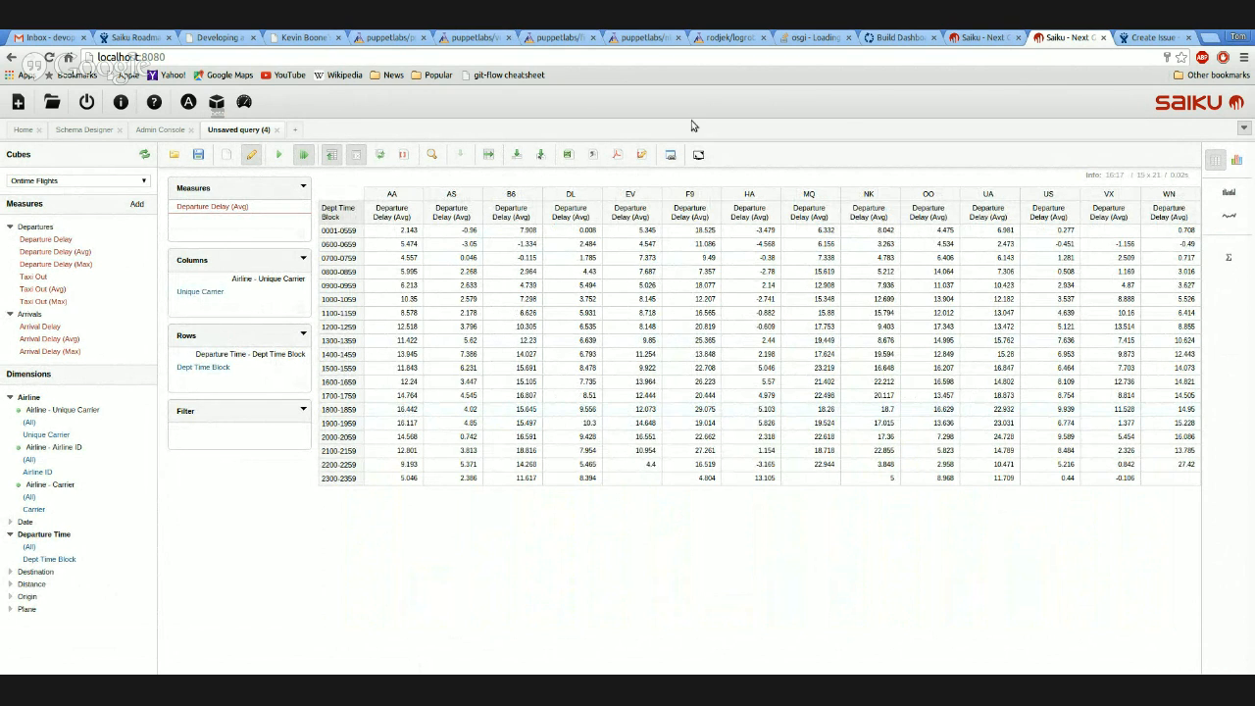
click(1235, 162)
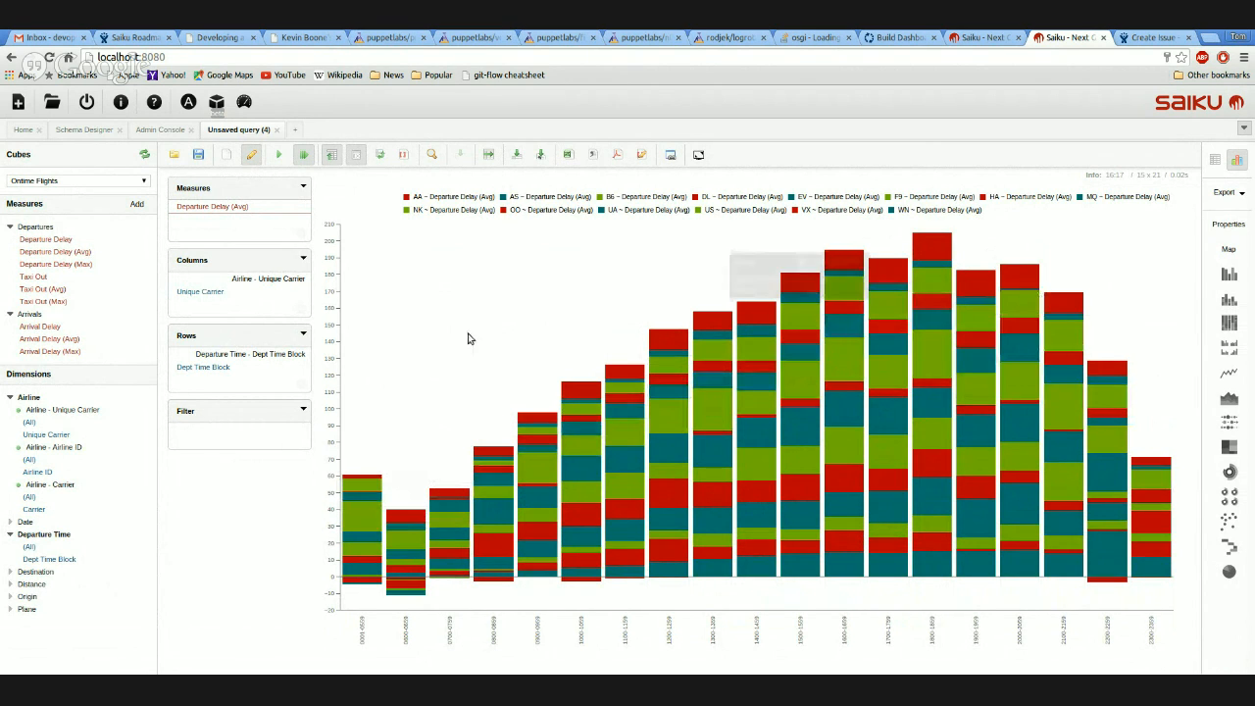
- Replace Dept Time Block on the rows with the Origin dimension's State level and chart the delays per carrier
click(1211, 162)
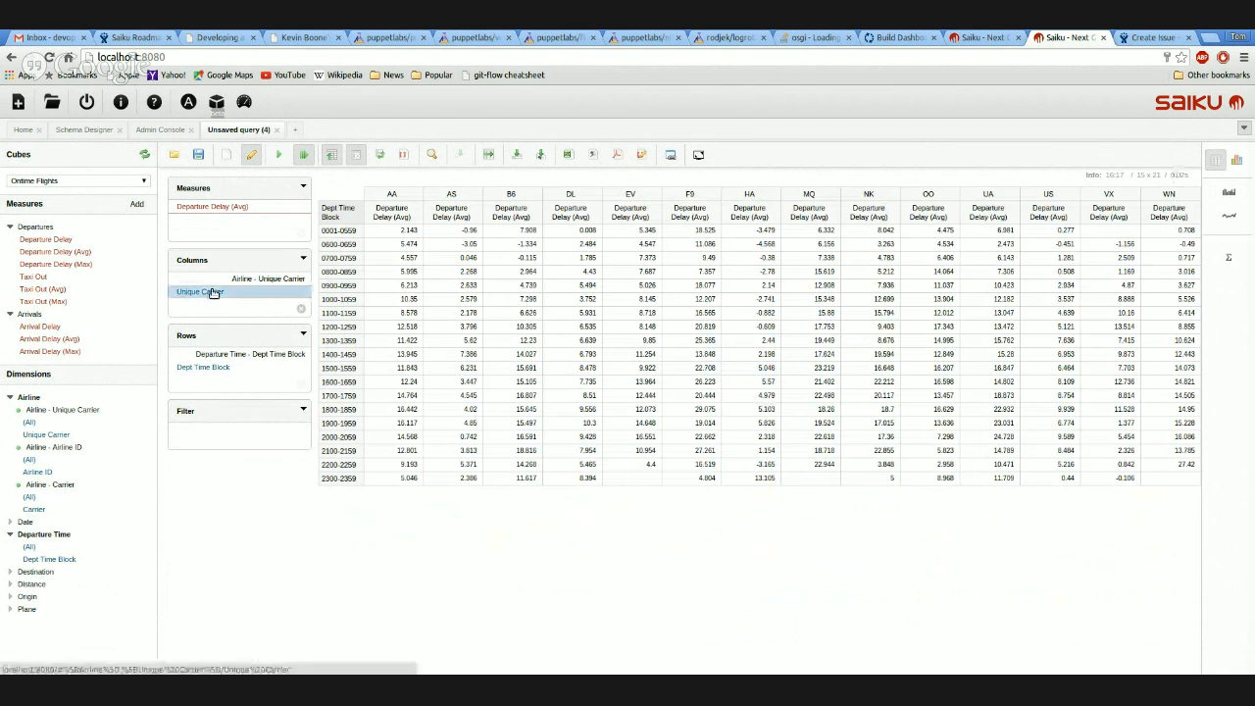
mouse_move(207, 366)
mouse_down()
mouse_move(98, 448)
mouse_move(34, 642)
mouse_move(26, 627)
mouse_move(196, 429)
mouse_move(229, 362)
mouse_up()
click(30, 596)
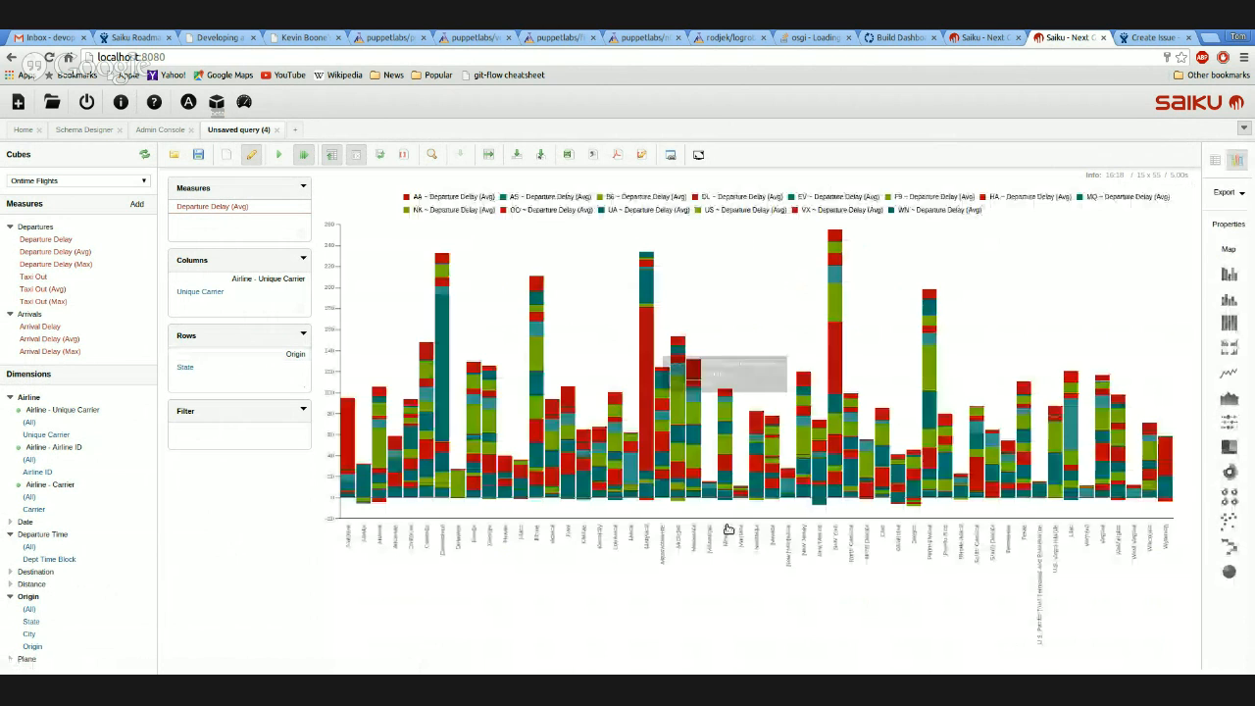
mouse_move(835, 294)
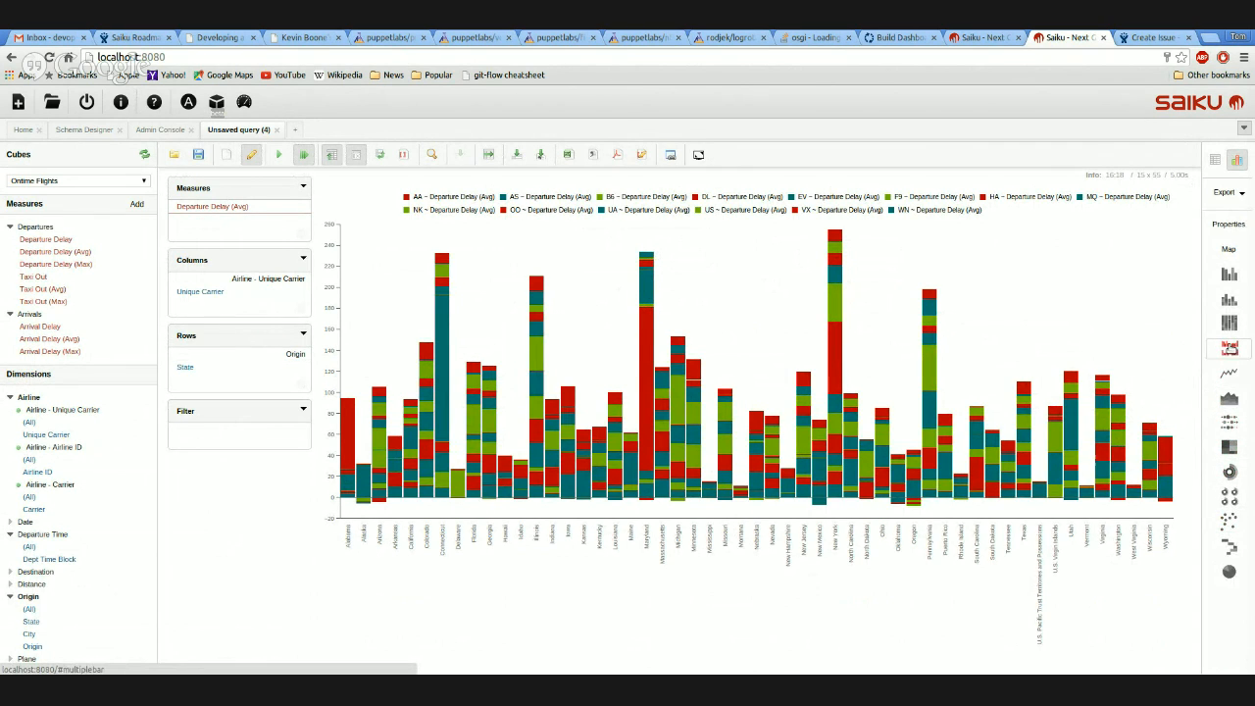
- Switch to the multiple pie chart and examine the carrier delay breakdown for states such as Delaware, Maryland and Illinois
click(1232, 497)
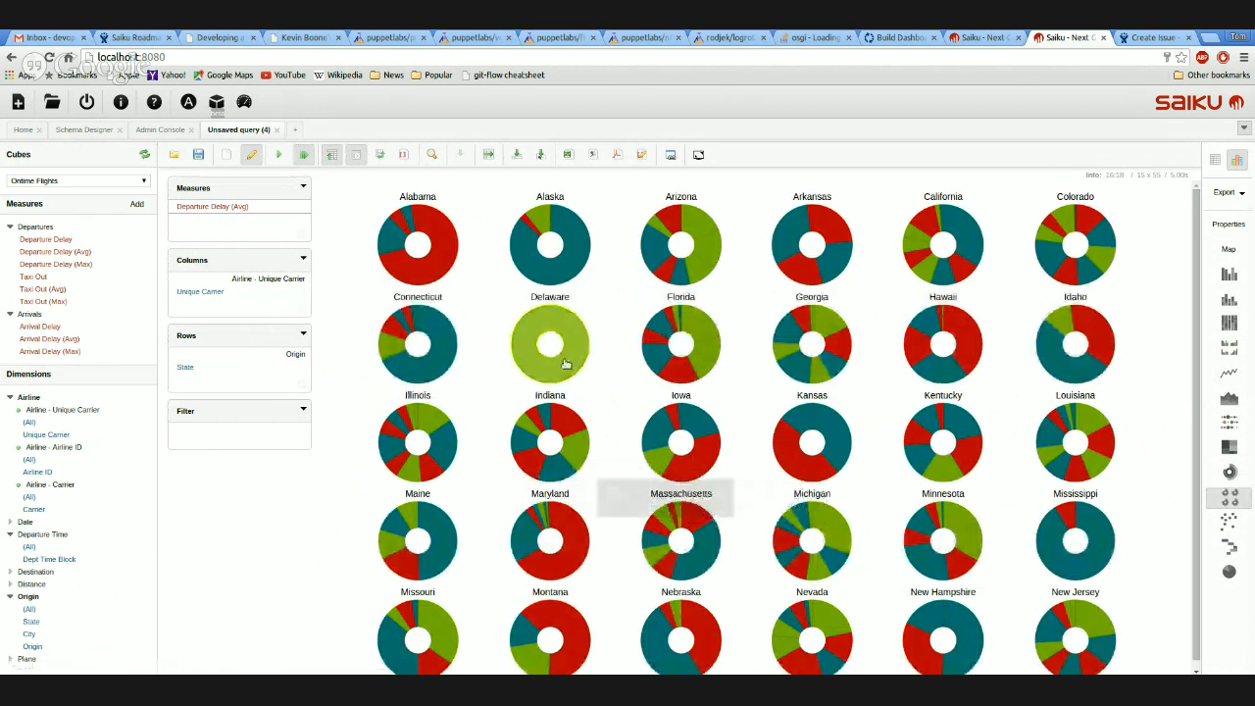
mouse_move(563, 362)
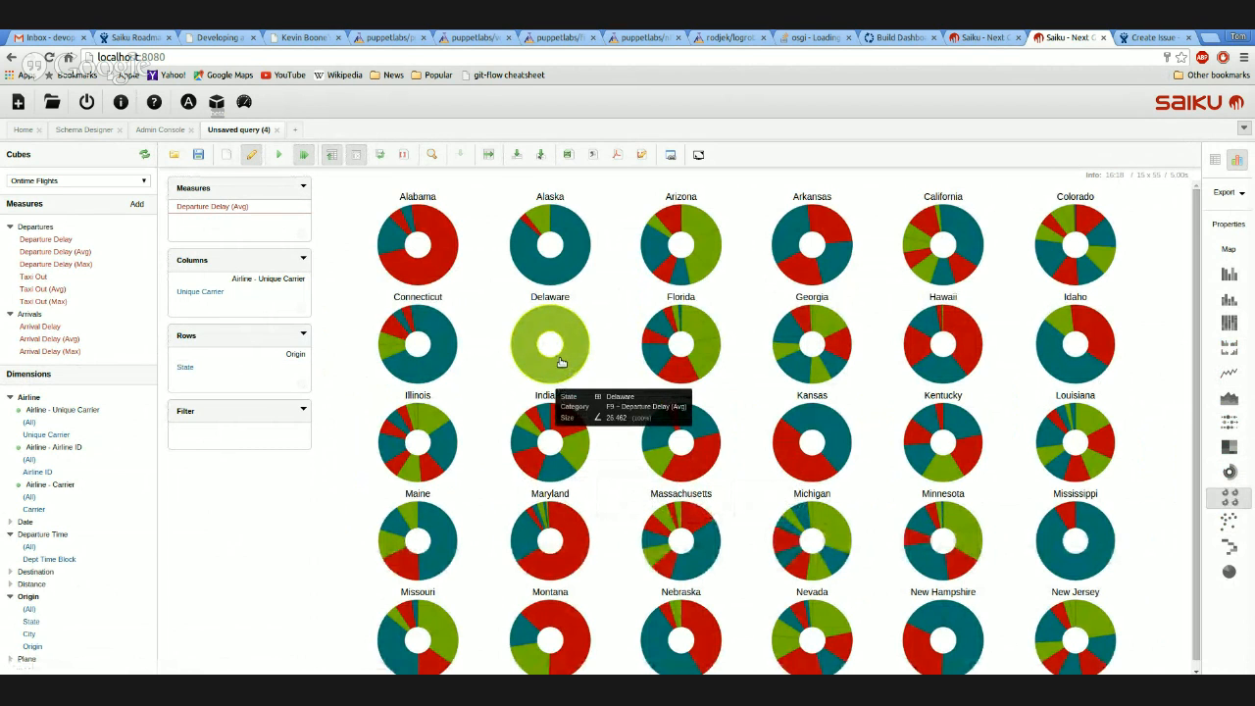
scroll(556, 397, down, 1)
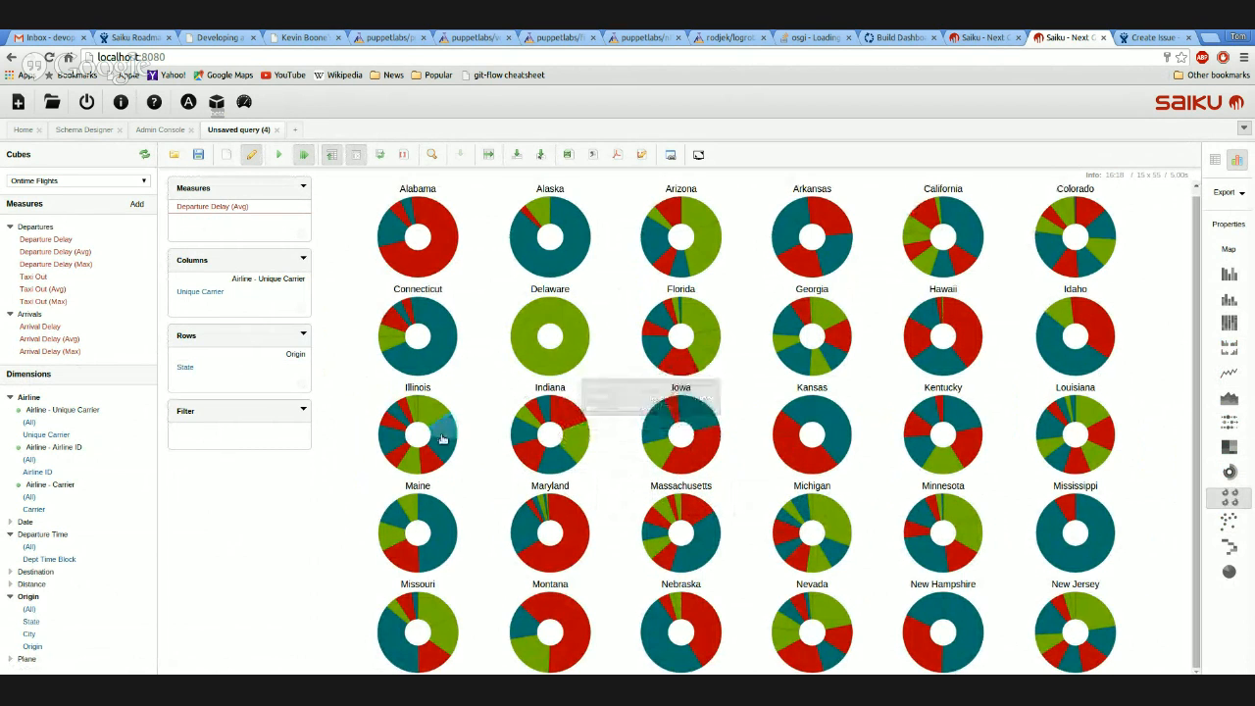
mouse_move(545, 549)
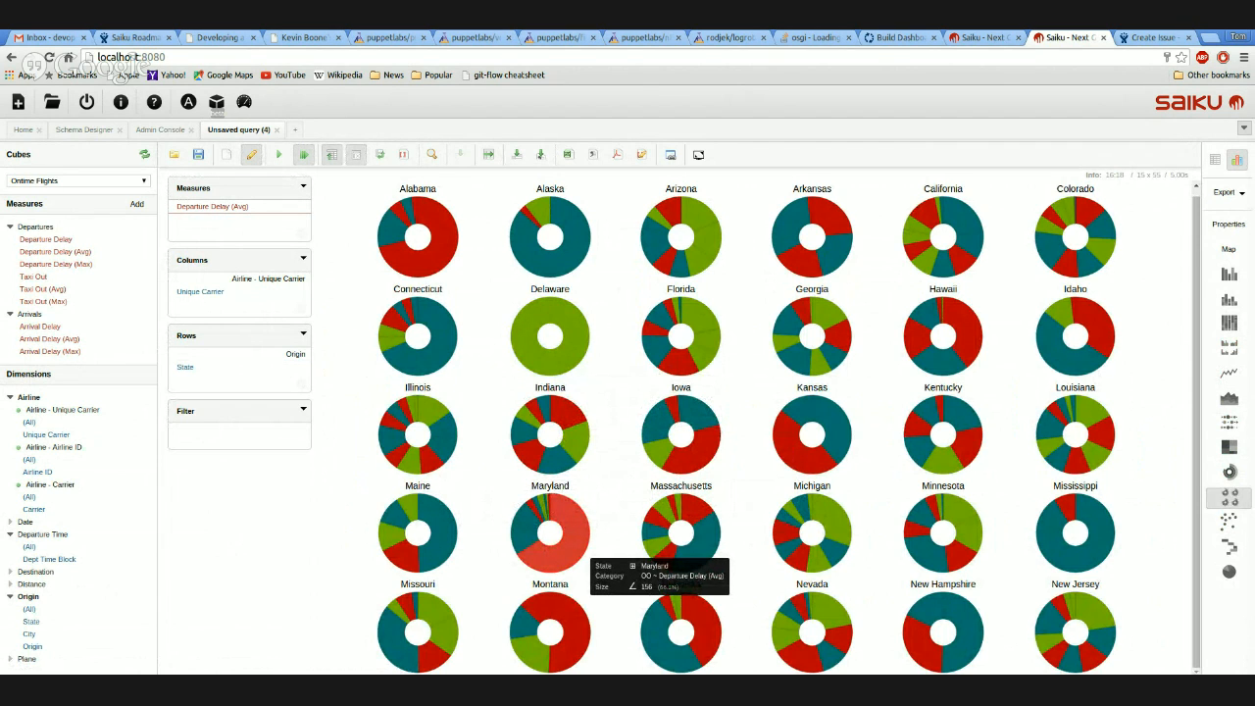
scroll(1197, 241, up, 1)
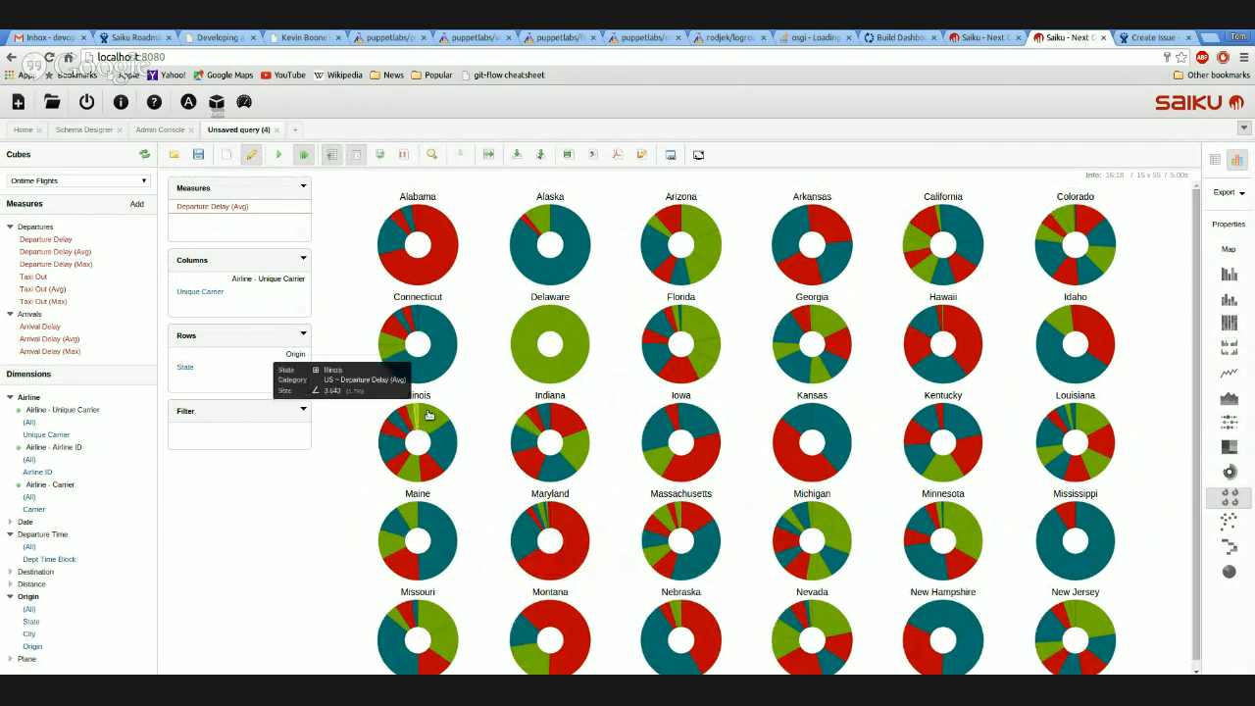
- Return to the table and restrict the State level to include only Alabama, Alaska, Arizona and Arkansas
click(1223, 166)
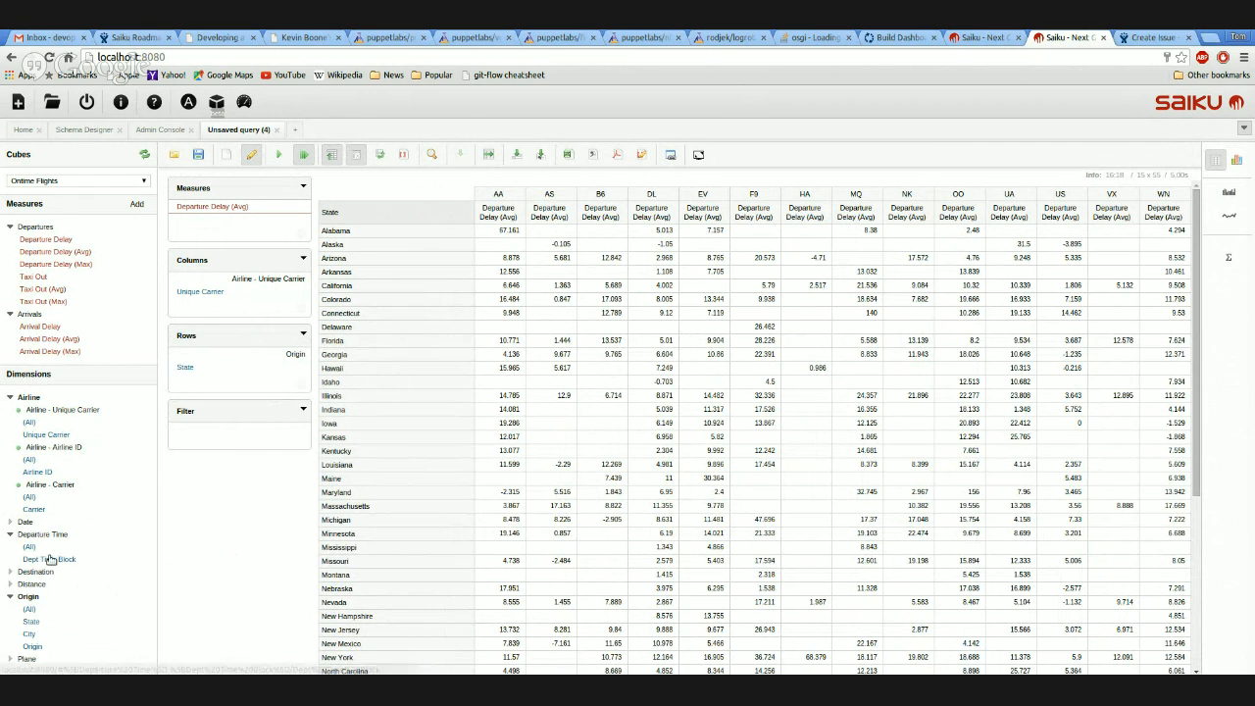
click(200, 366)
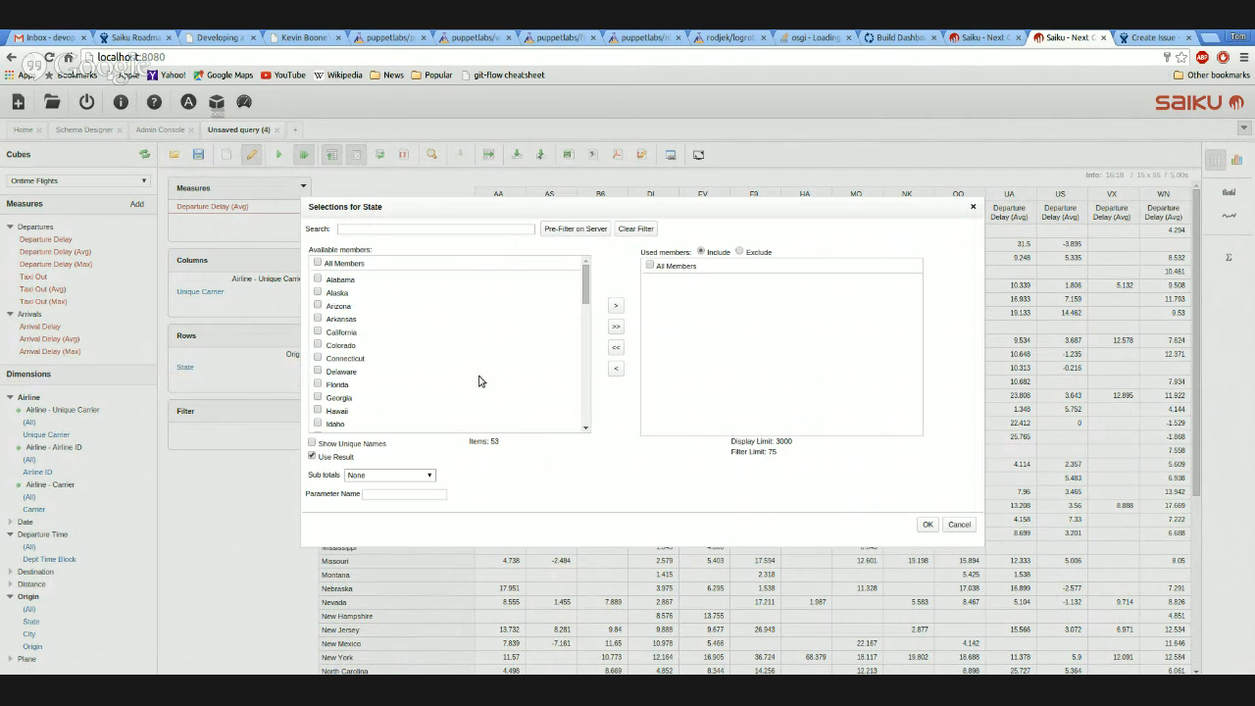
click(318, 292)
drag(422, 284, 315, 336)
click(615, 307)
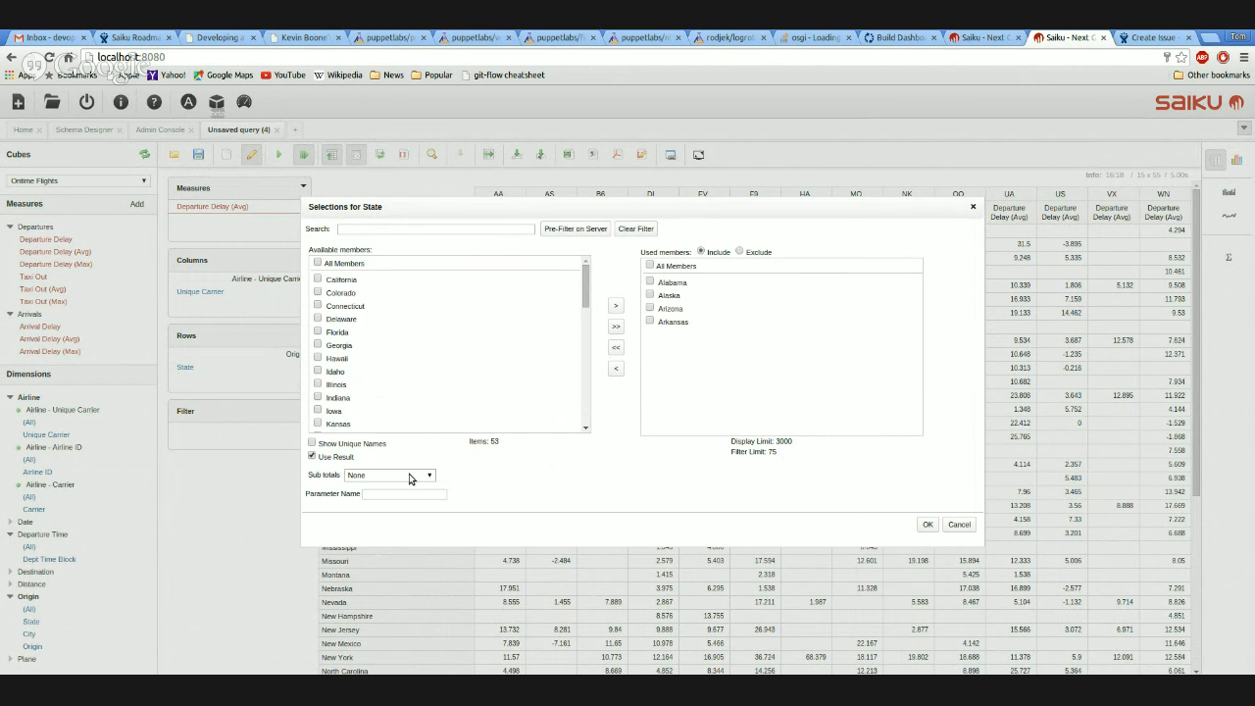
click(926, 524)
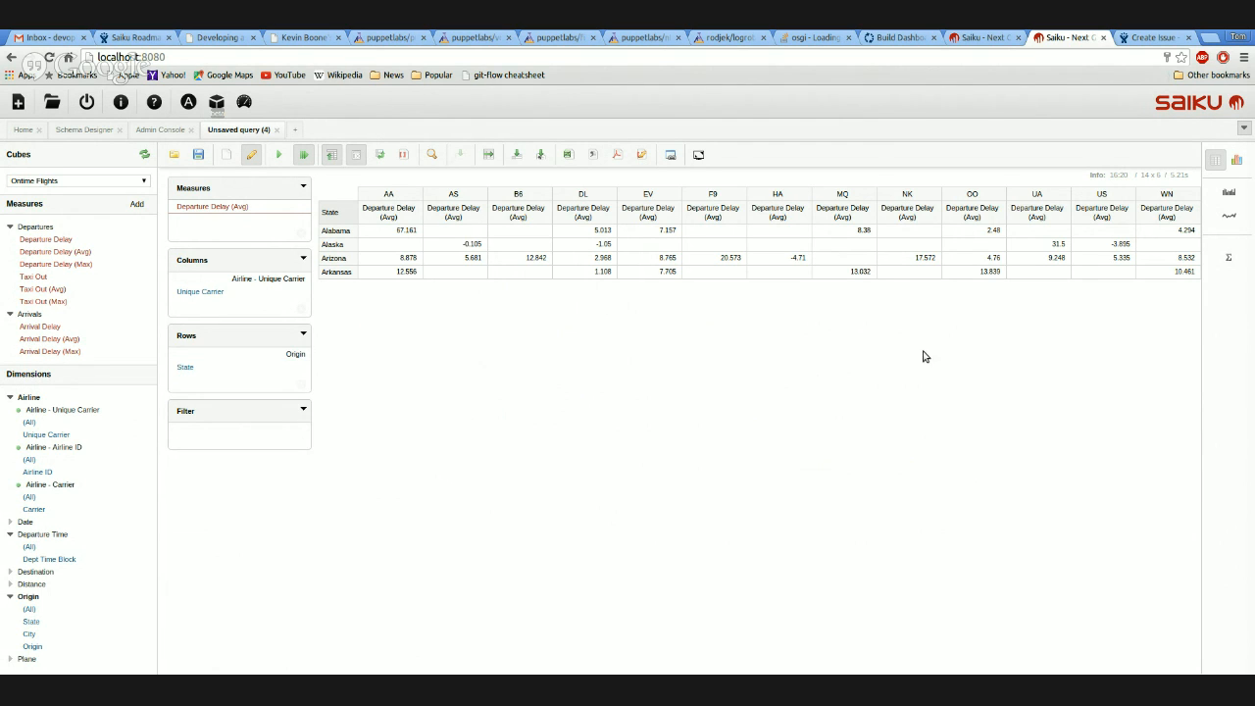
- Change the State selection to exclude Alabama, Alaska, Arizona and Arkansas
click(195, 375)
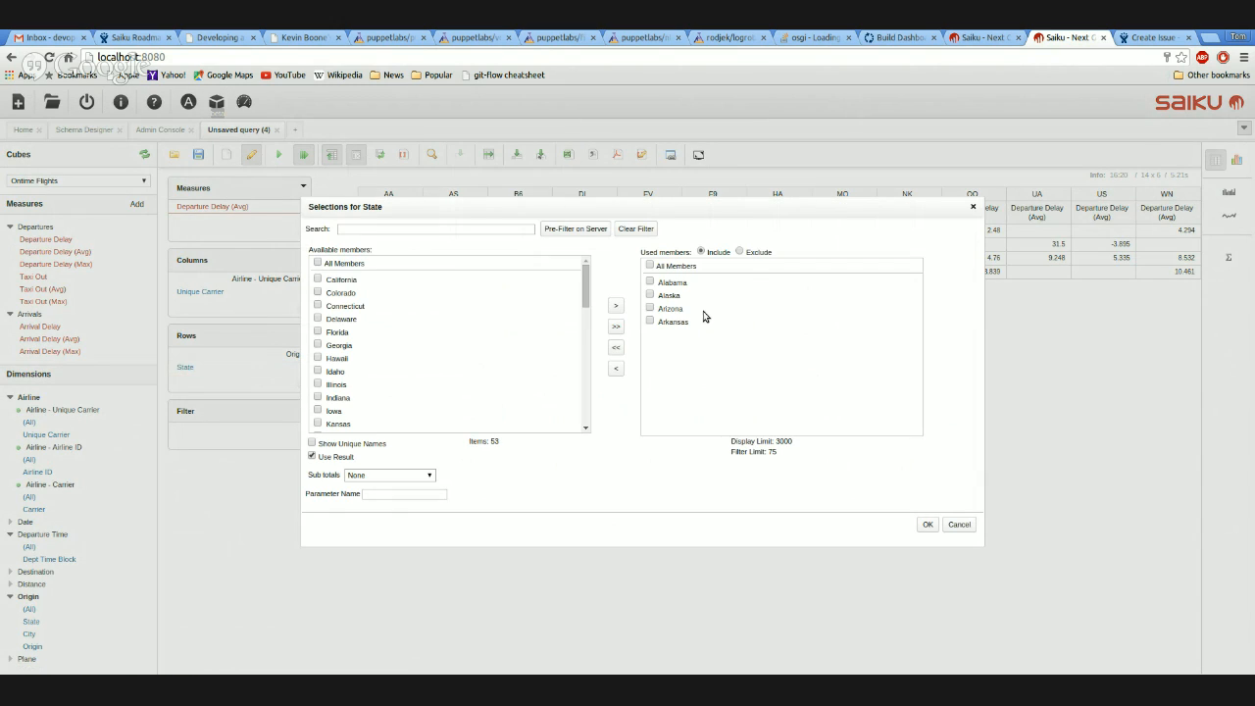
click(740, 253)
click(927, 524)
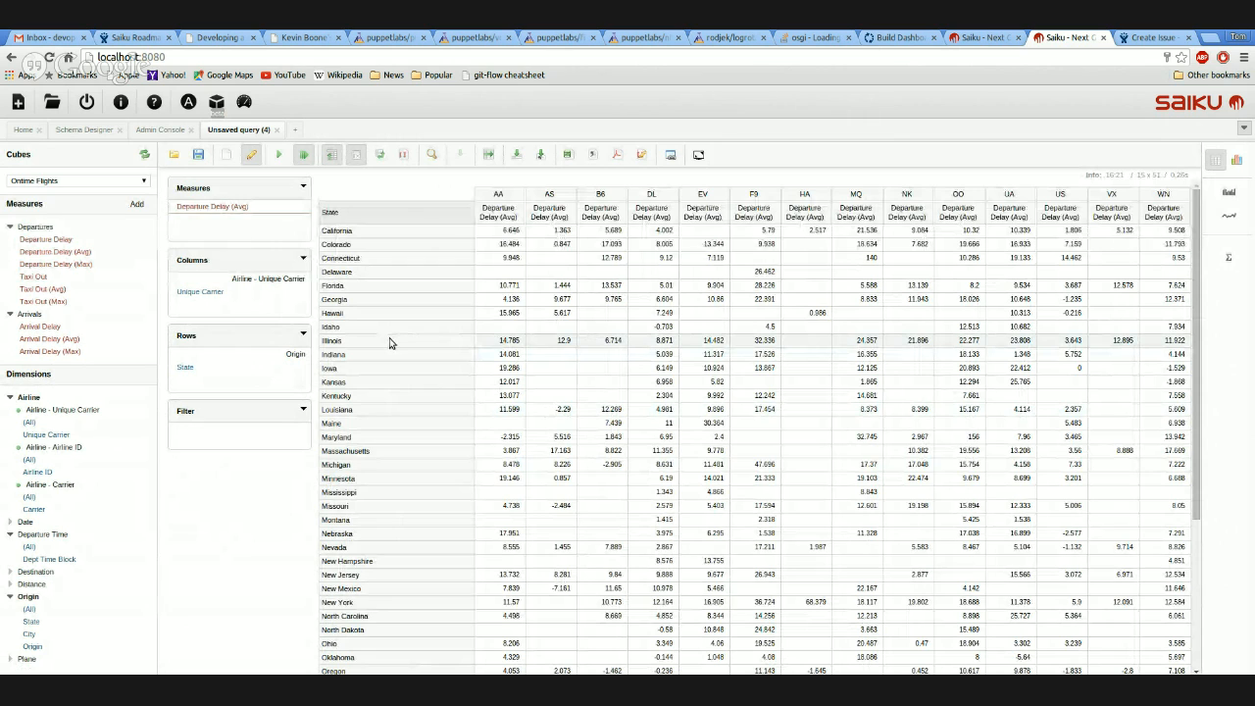
- Include the City level from Florida's row in the results table and look through the city rows
click(382, 289)
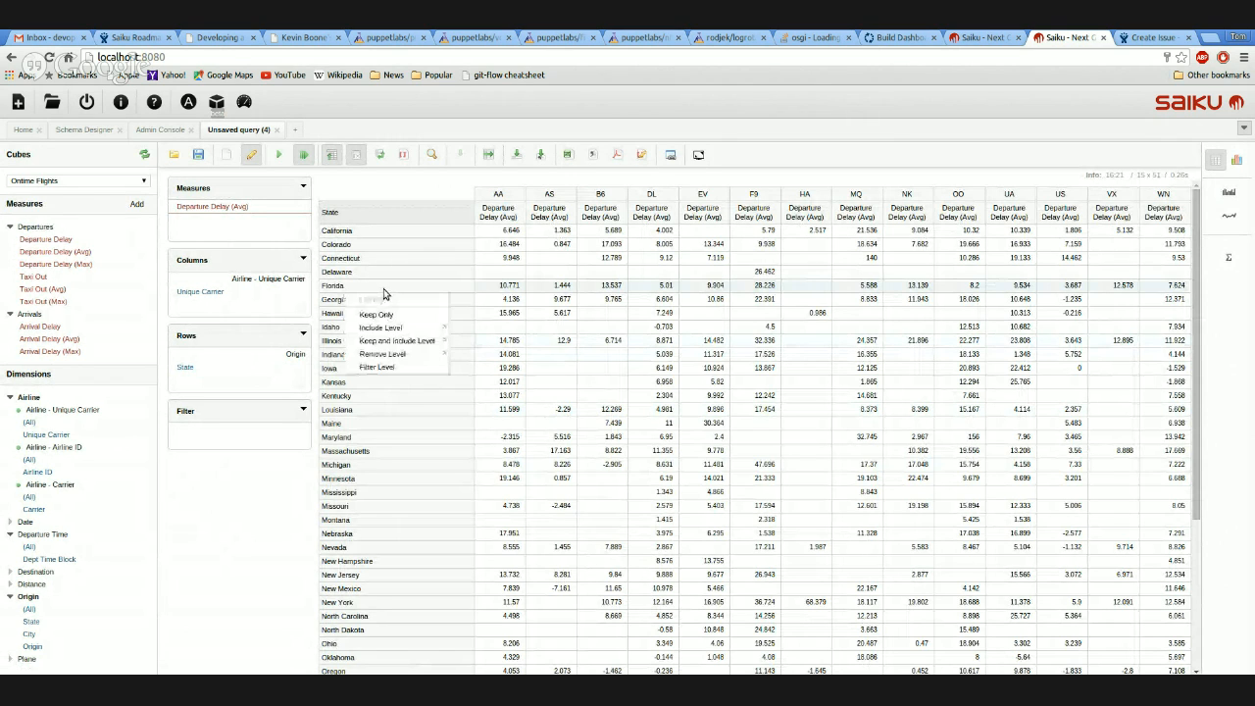
mouse_move(426, 327)
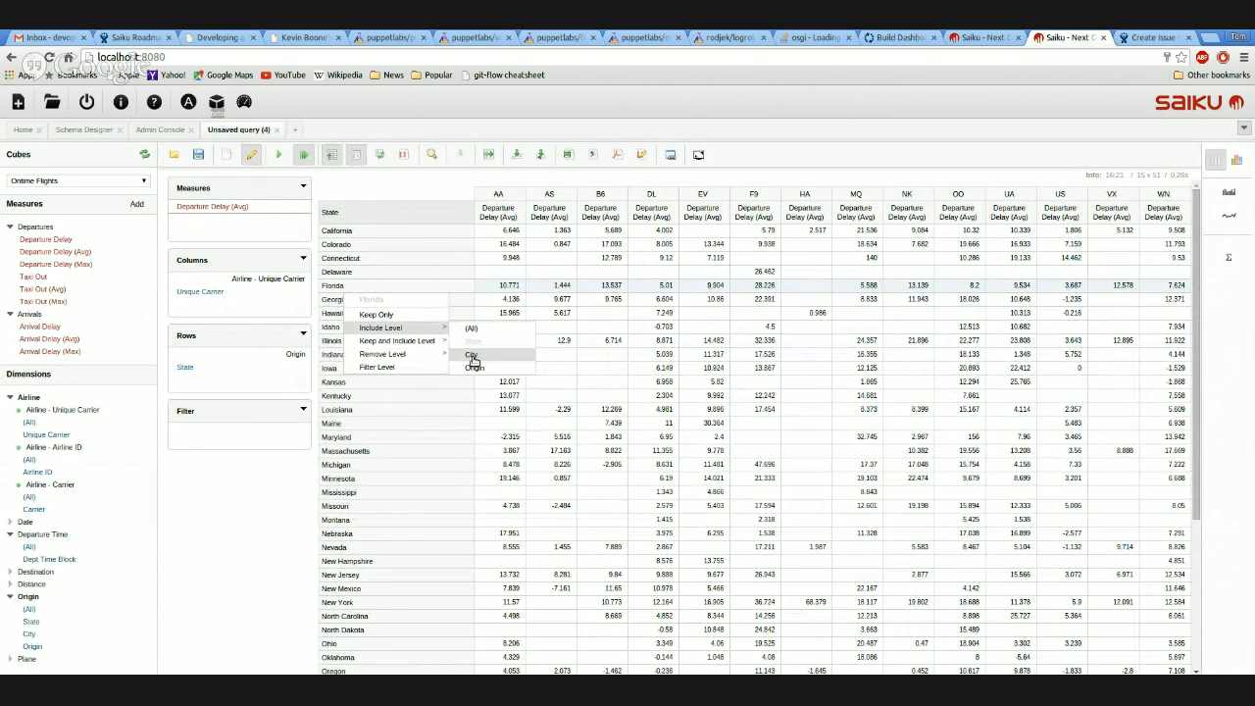
click(472, 355)
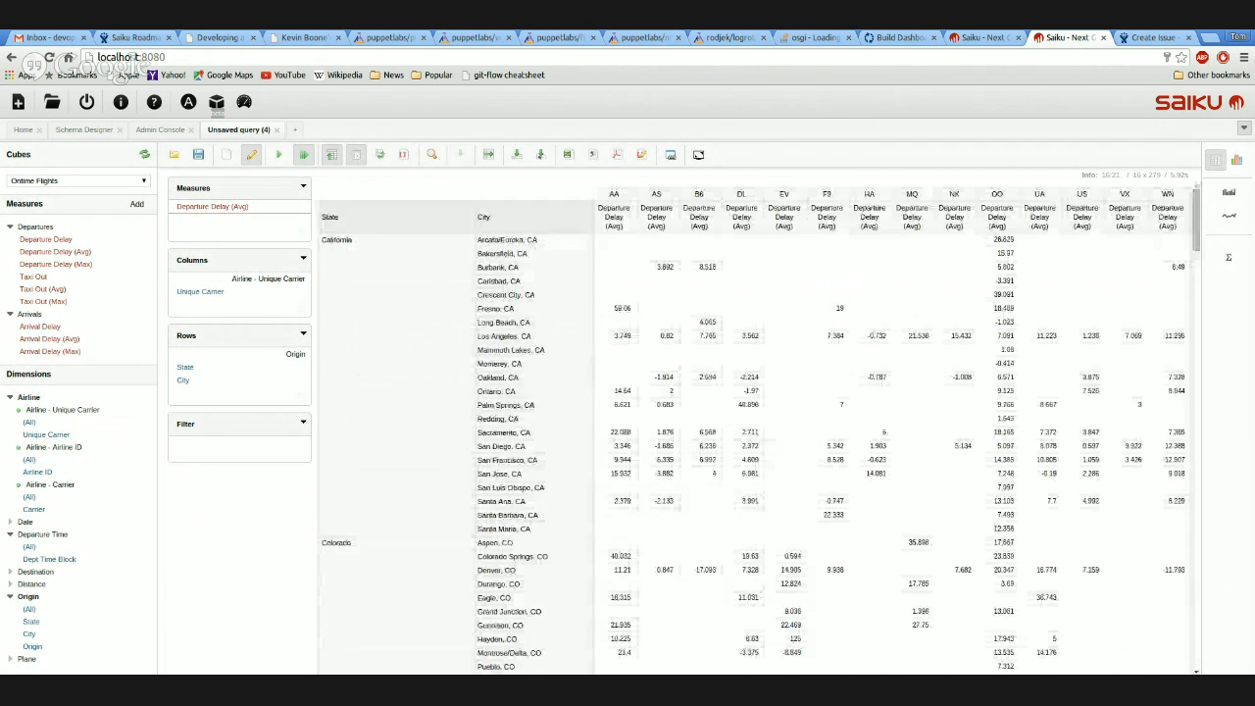
scroll(471, 419, down, 5)
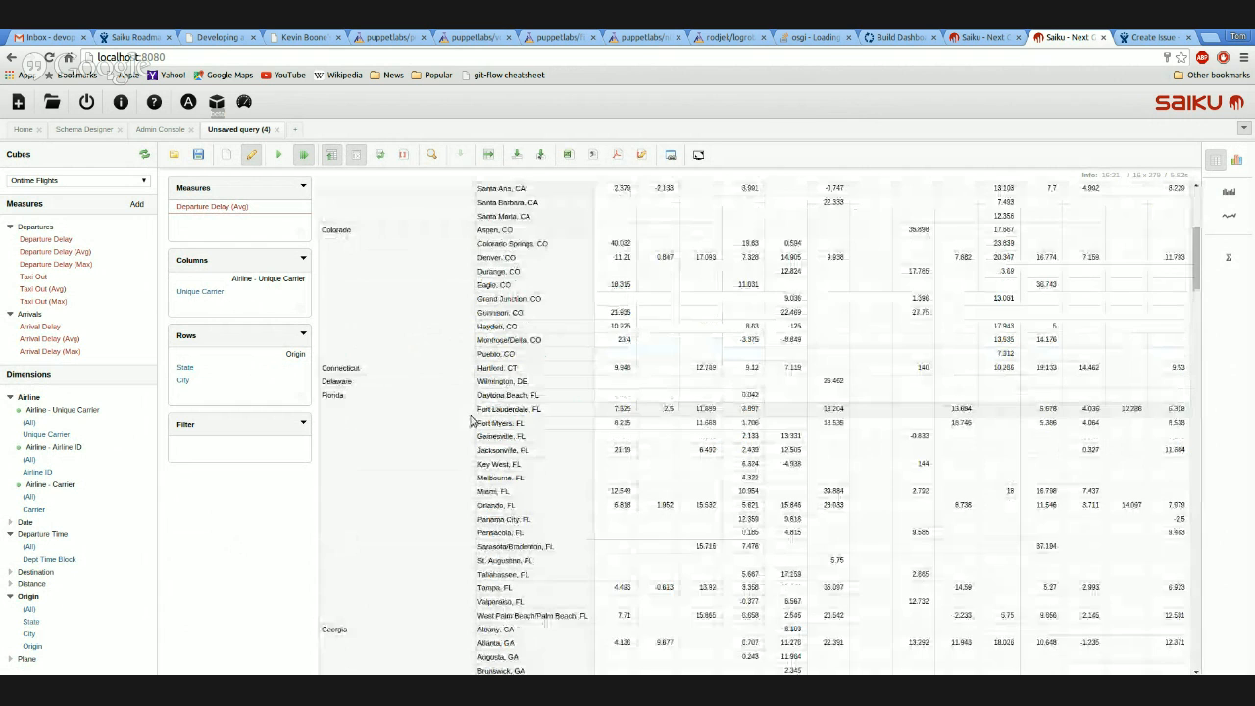
scroll(471, 419, down, 20)
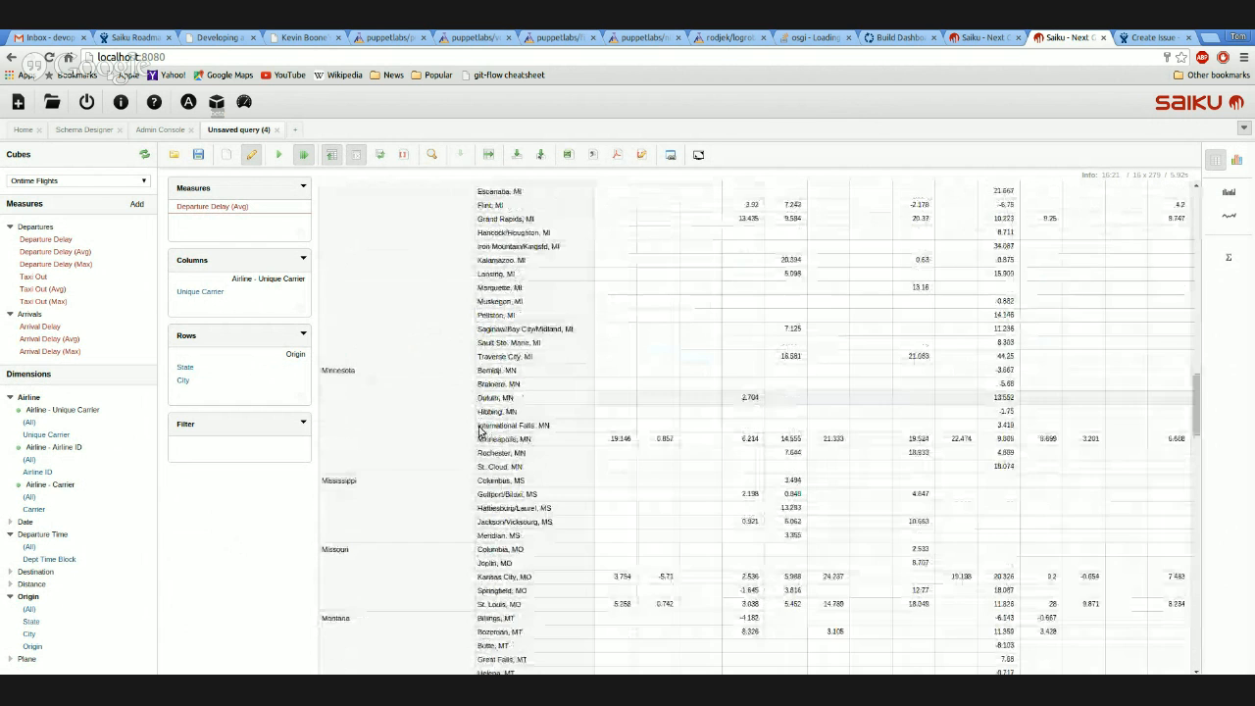
scroll(480, 429, up, 12)
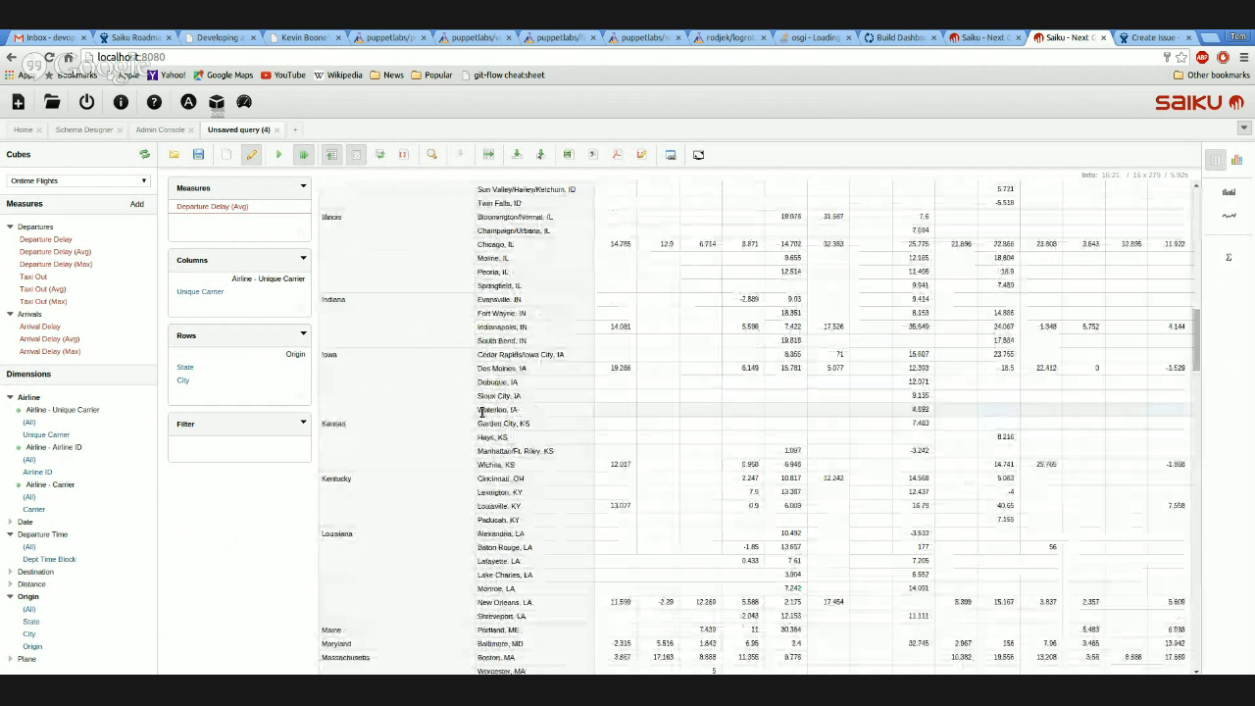
- Remove the State level from the rows using the Cedar Rapids/Iowa City entry in the results table
click(521, 354)
mouse_move(534, 413)
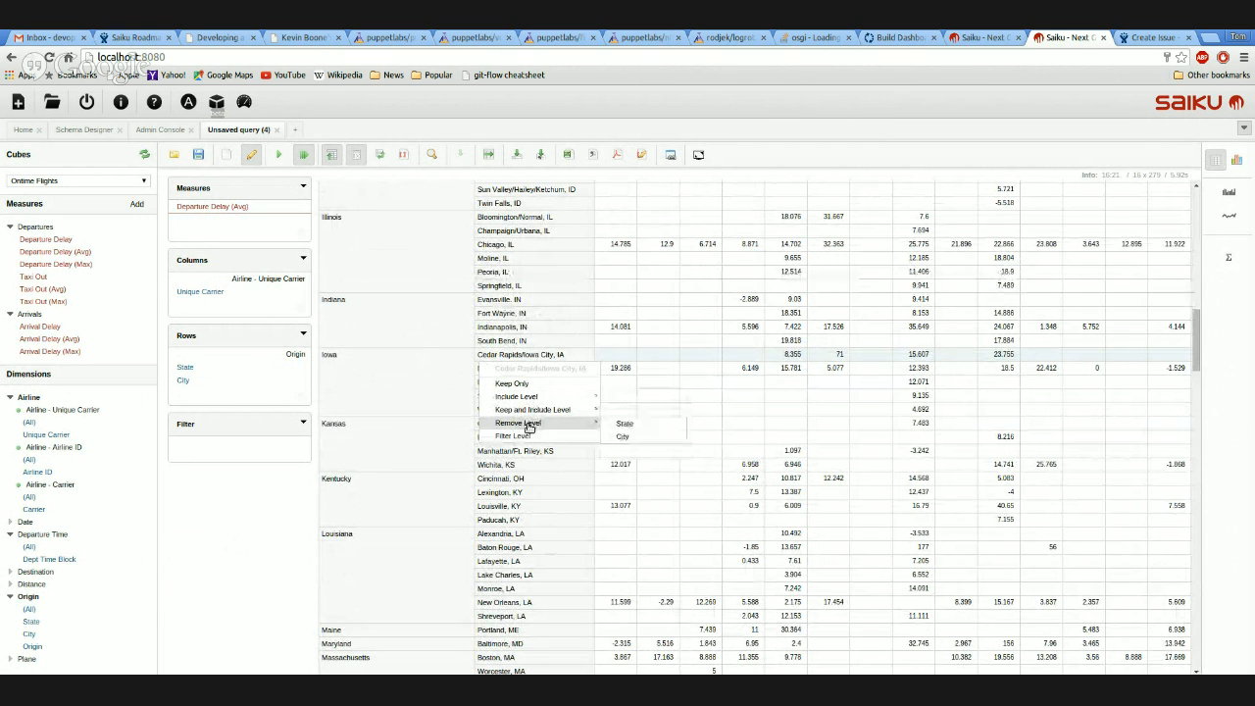
mouse_move(586, 400)
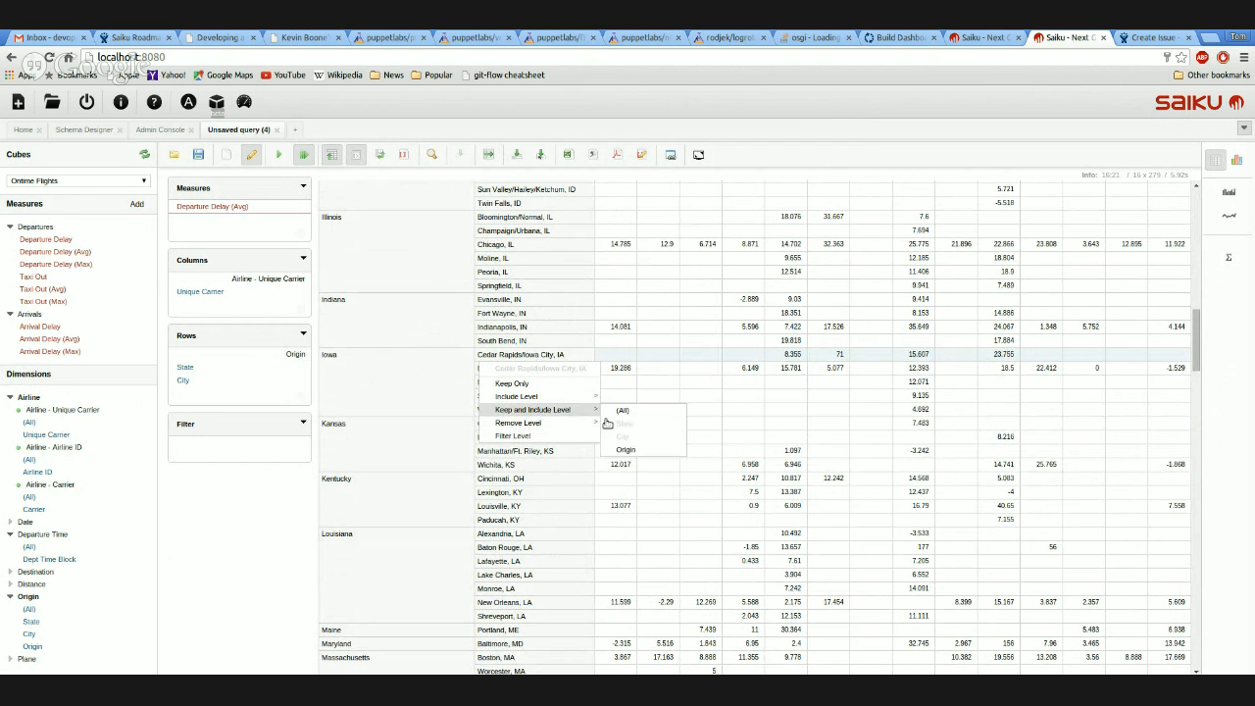
click(623, 422)
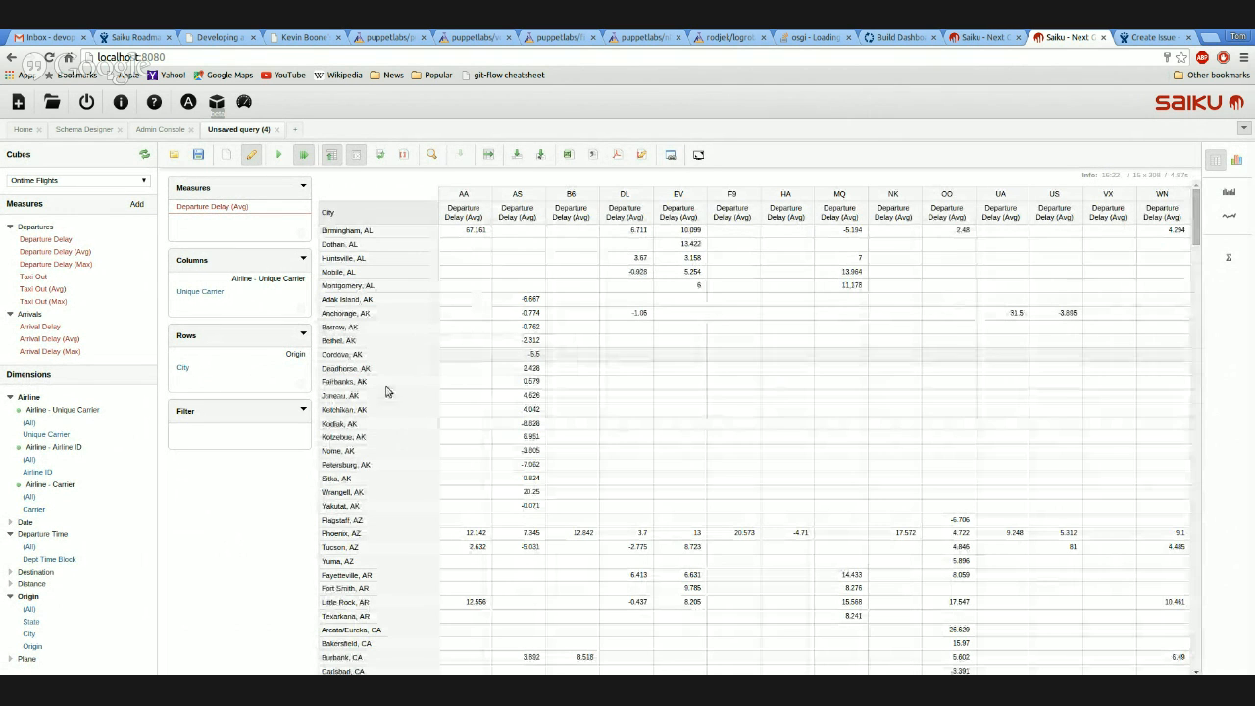
- View the City level's filter selections from a city in the results table and close them without changes
click(344, 423)
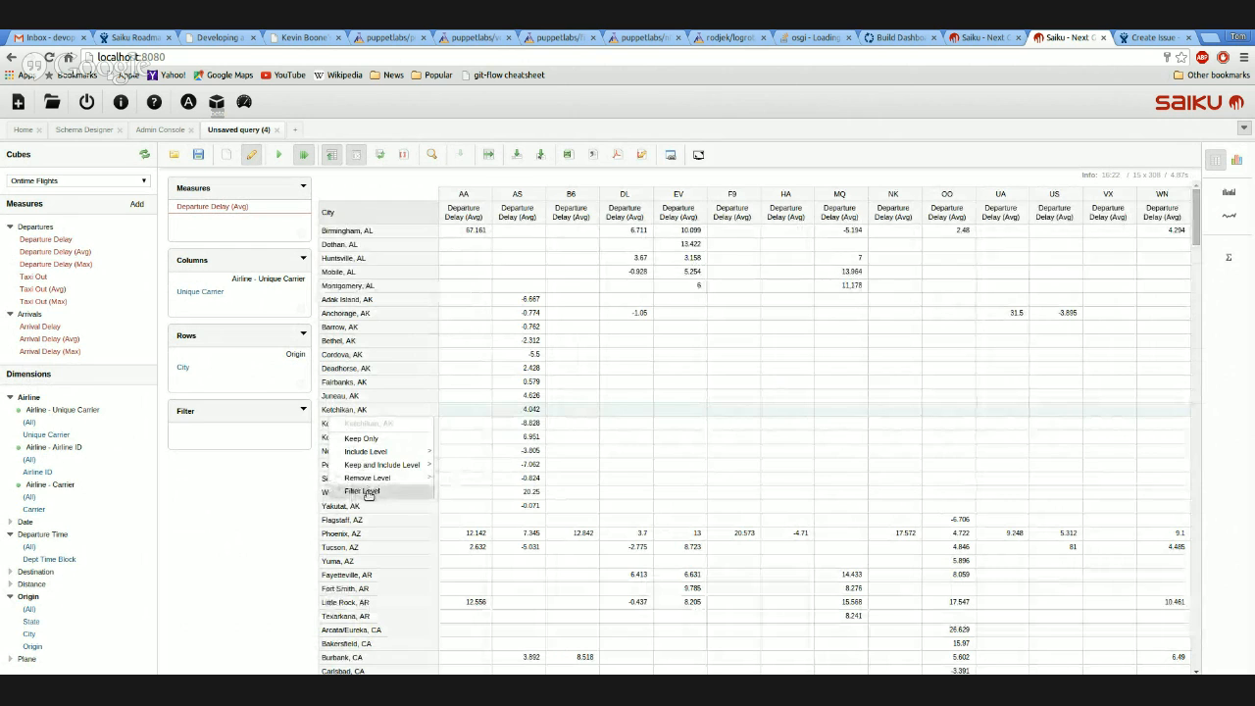
click(364, 490)
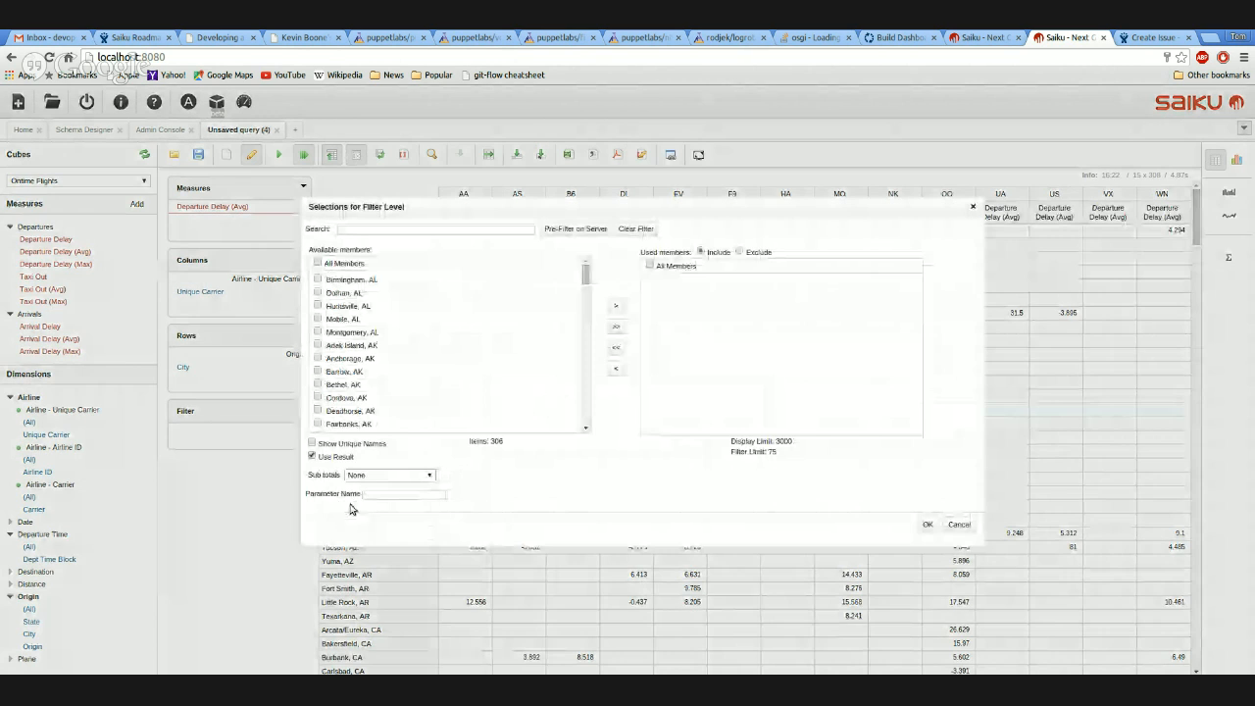
click(955, 523)
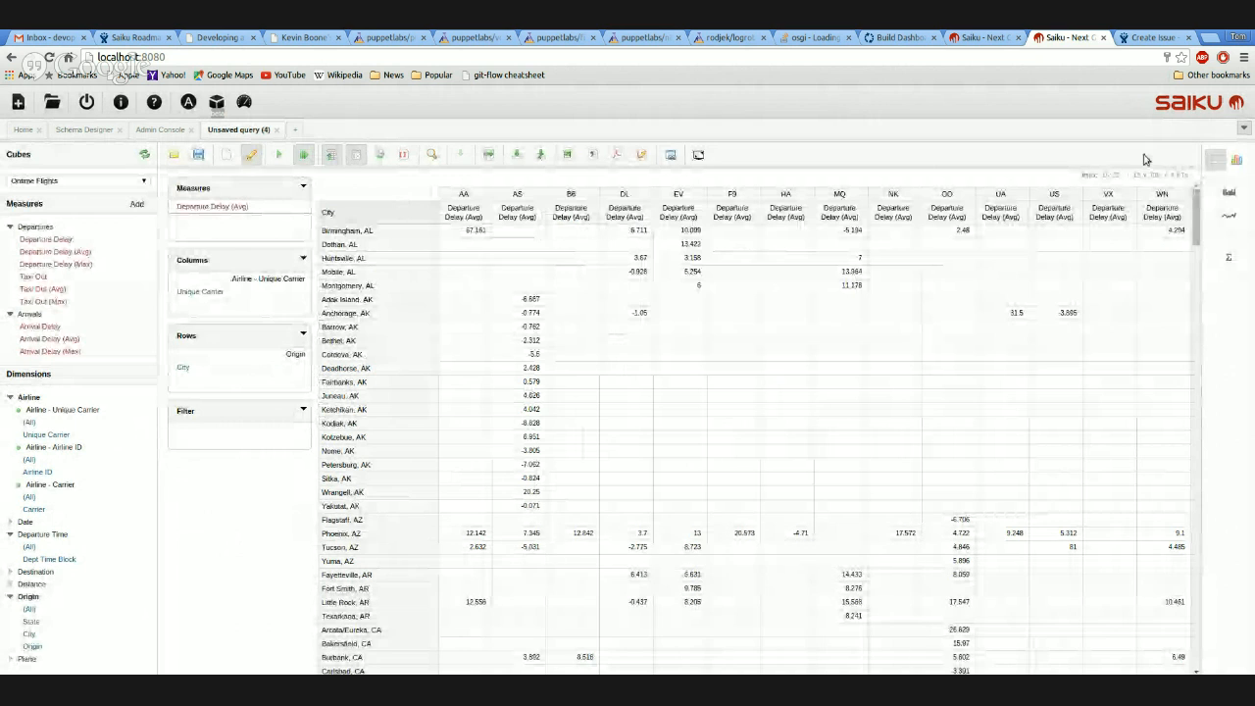
- Show the city delays as a bar chart and limit the rows to the top 10 by Departure Delay (Avg)
click(1236, 160)
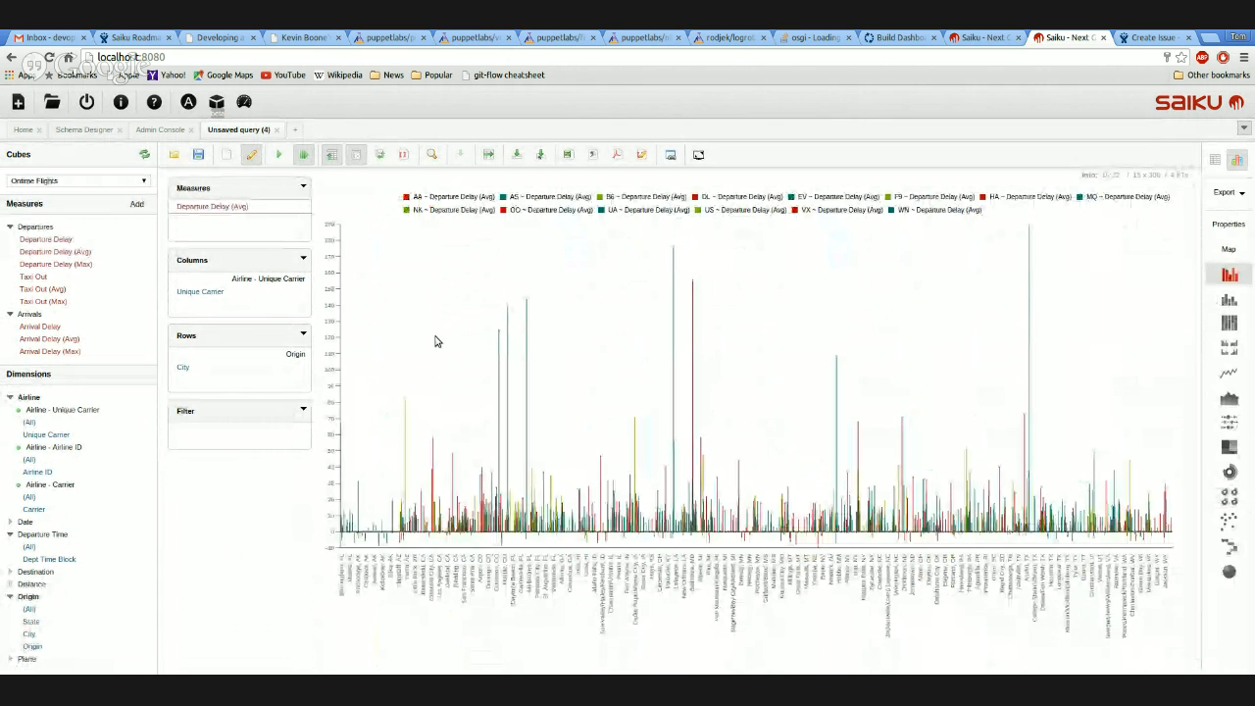
drag(406, 329, 516, 465)
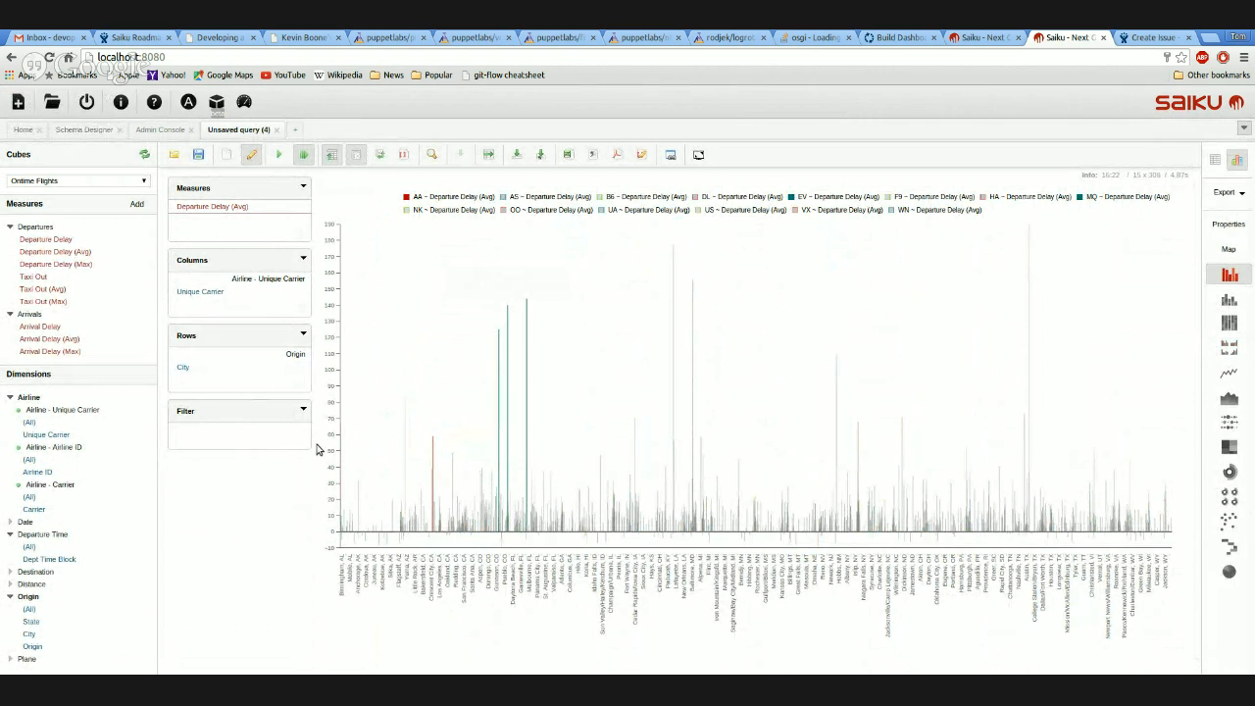
click(303, 334)
mouse_move(233, 368)
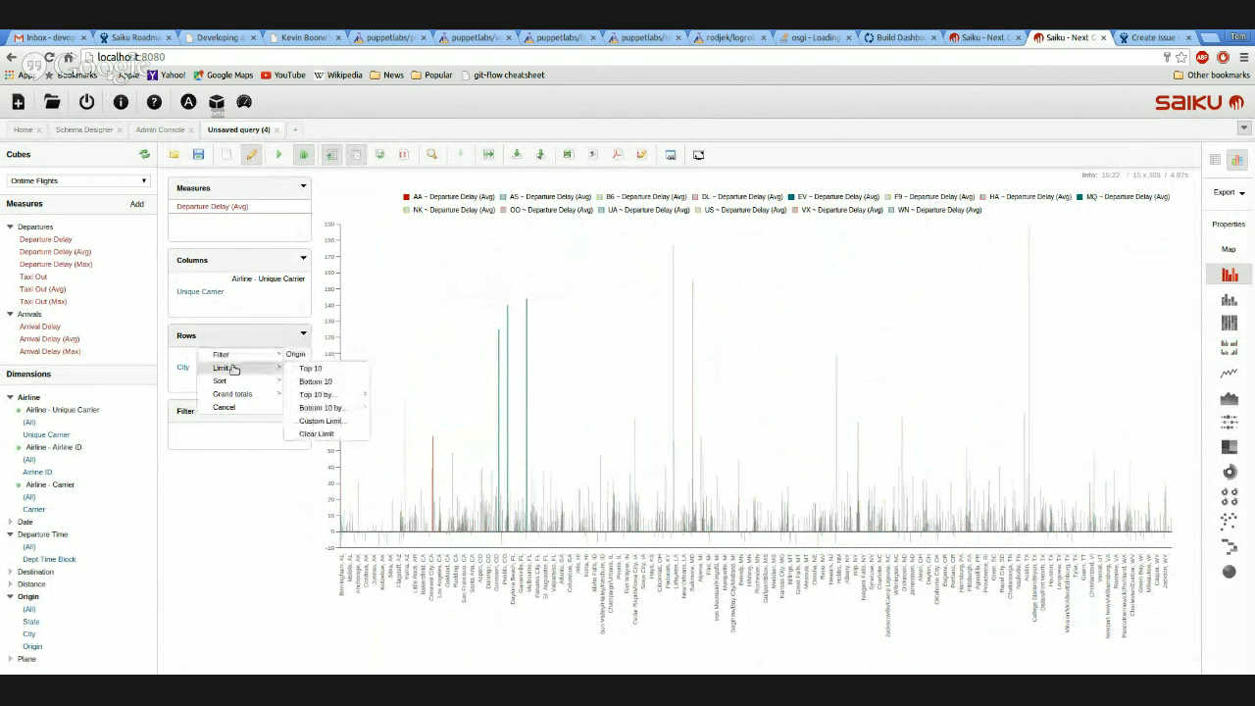
mouse_move(324, 395)
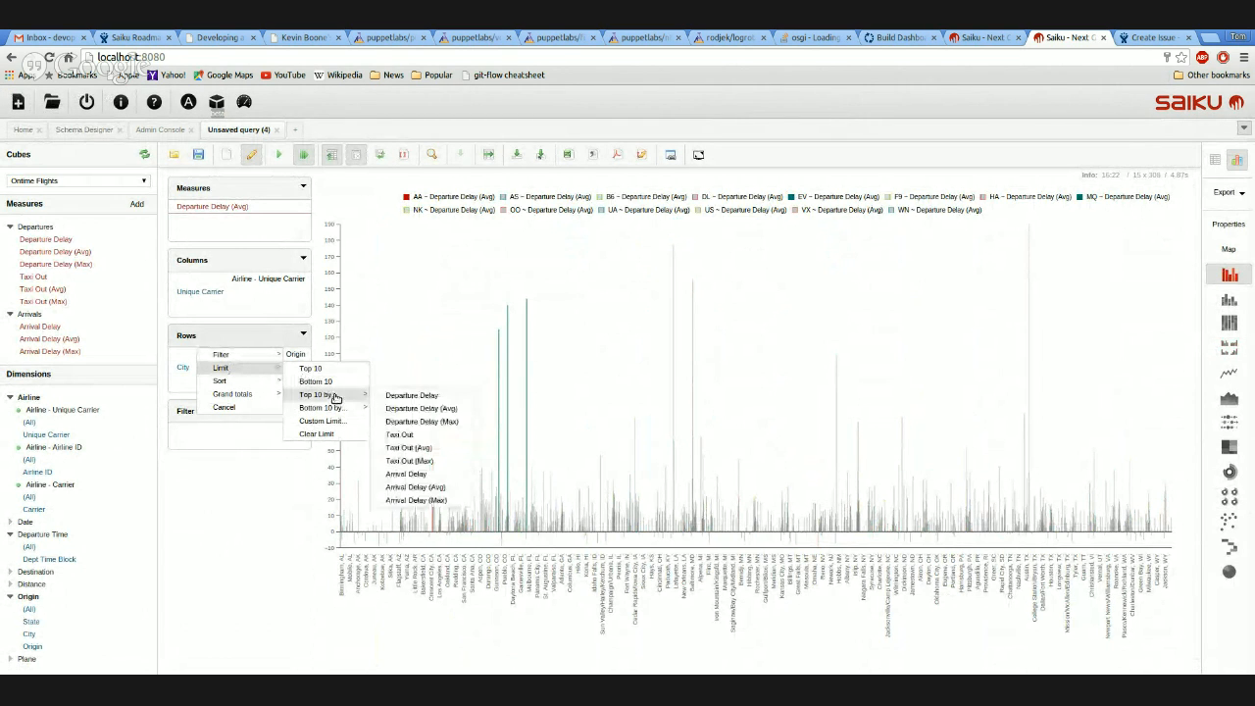
click(399, 408)
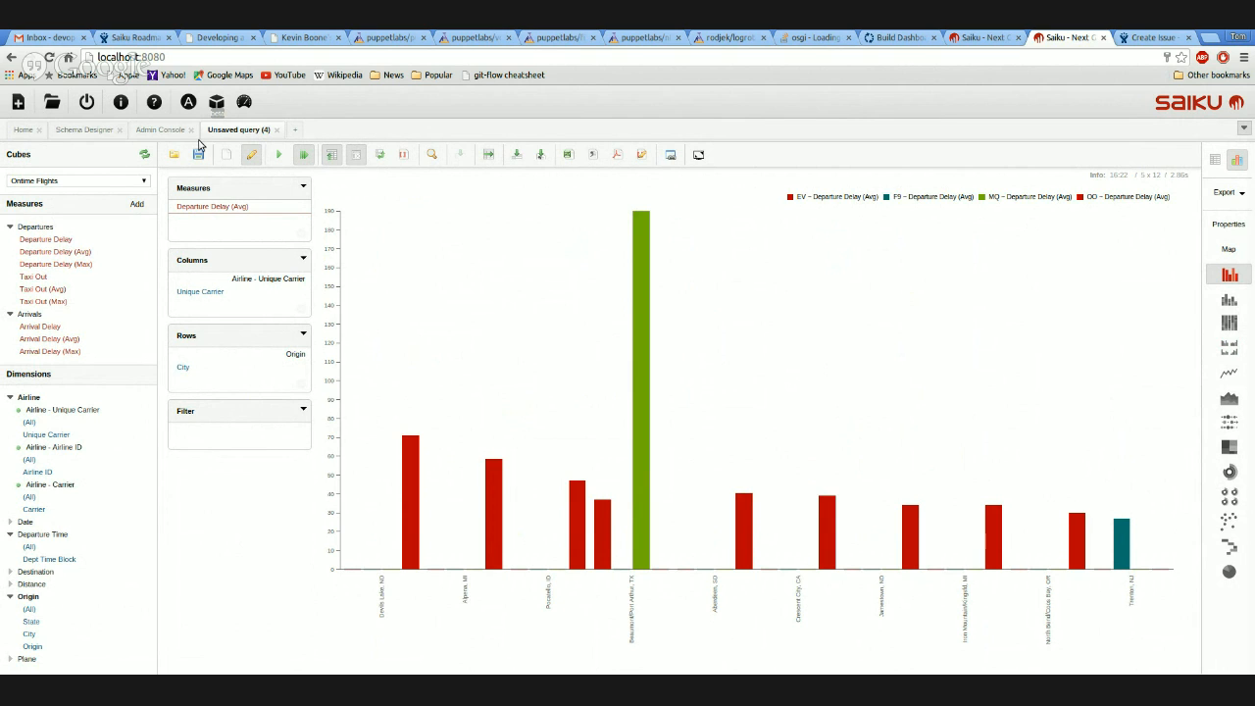
- Create a new dashboard with a grid of 1 row and 2 columns
click(244, 104)
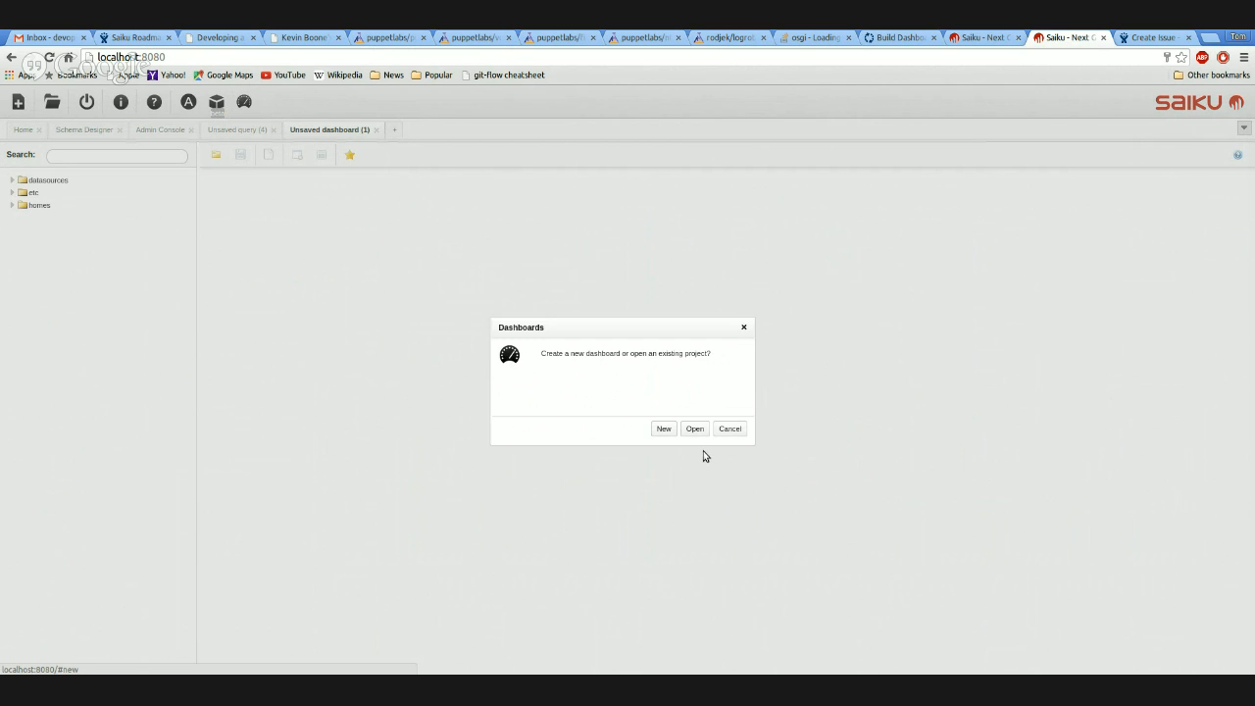
click(666, 428)
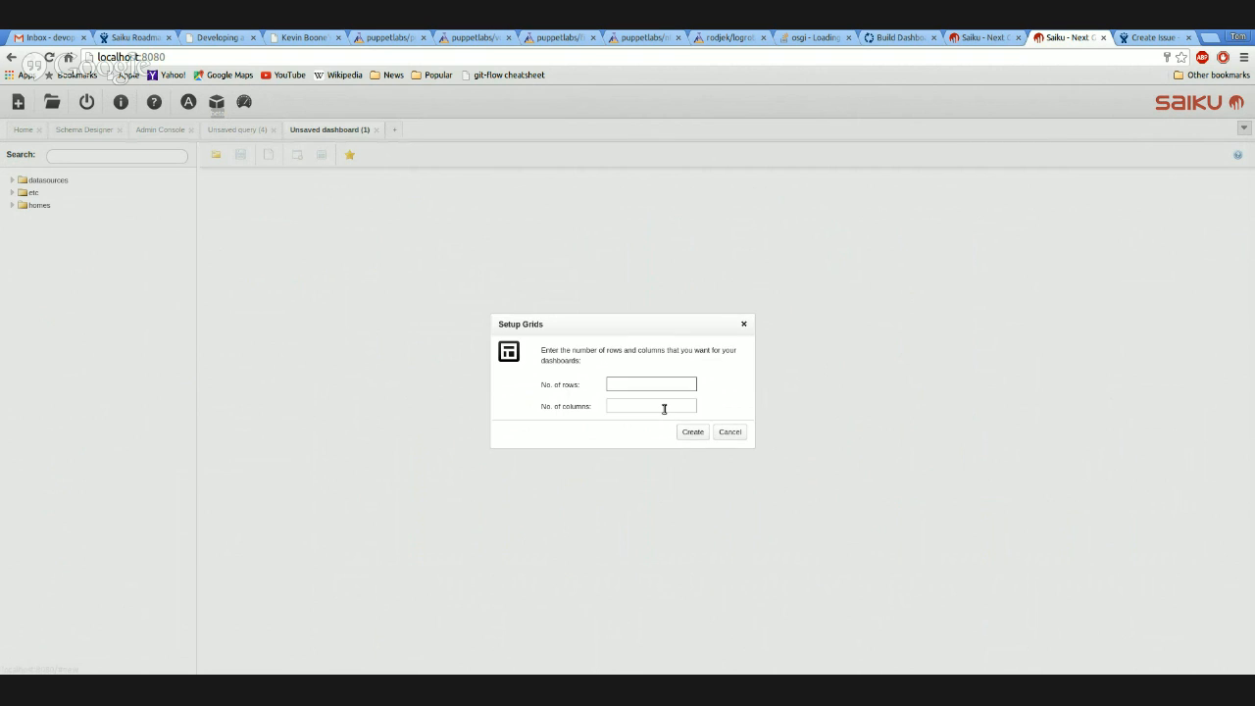
text(1)
click(662, 409)
text(2)
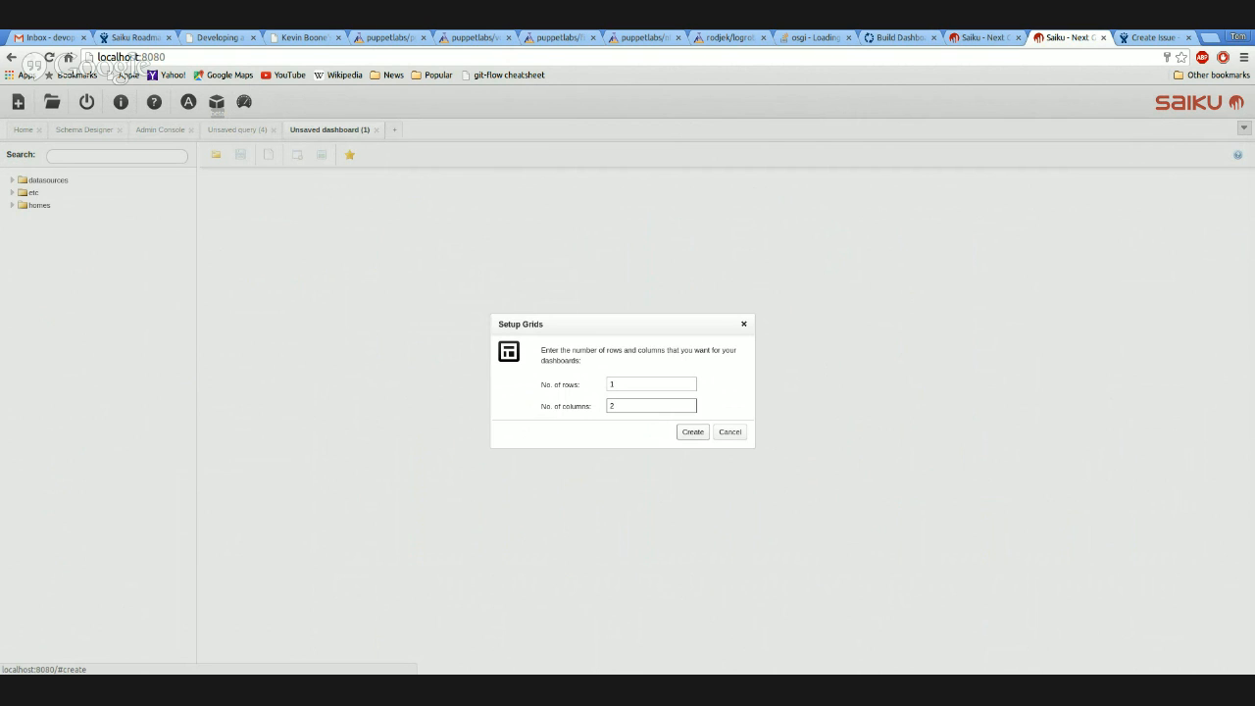
click(689, 432)
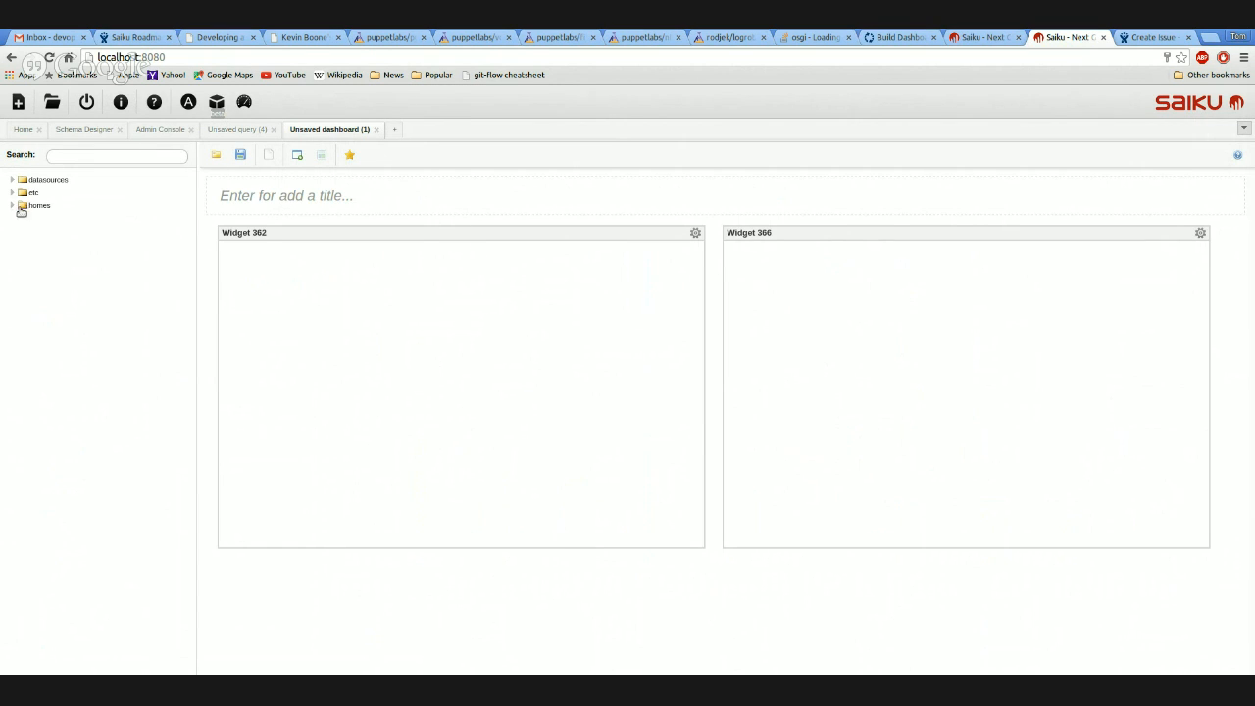
- Place the delaybystate.saiku report from home:admin in the first widget and delaybystatearrival.saiku in the second
click(22, 205)
click(37, 222)
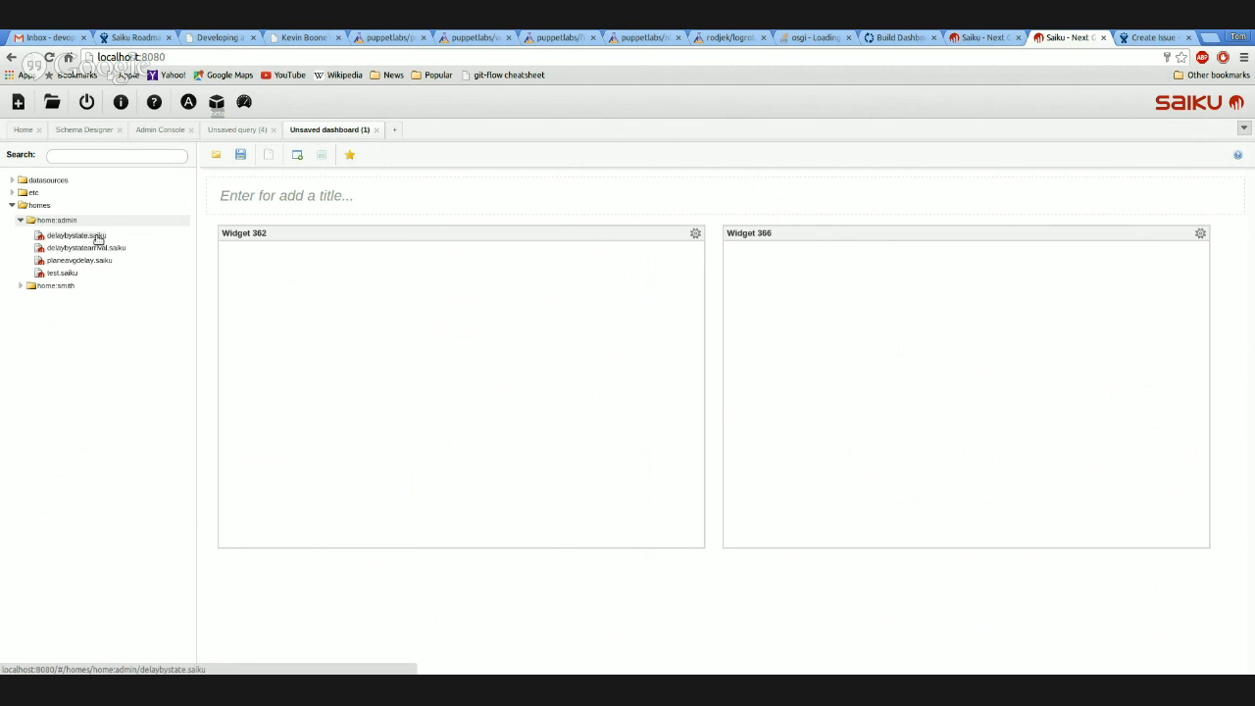
drag(98, 238, 535, 350)
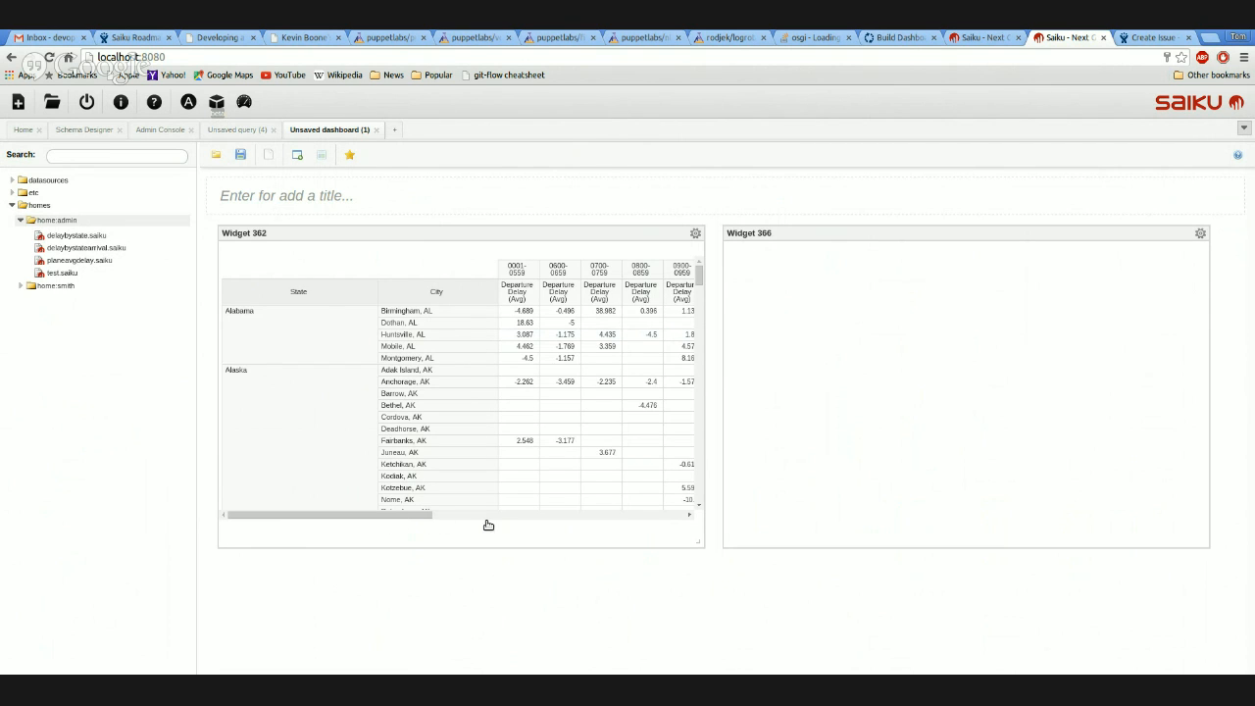
drag(403, 235, 374, 235)
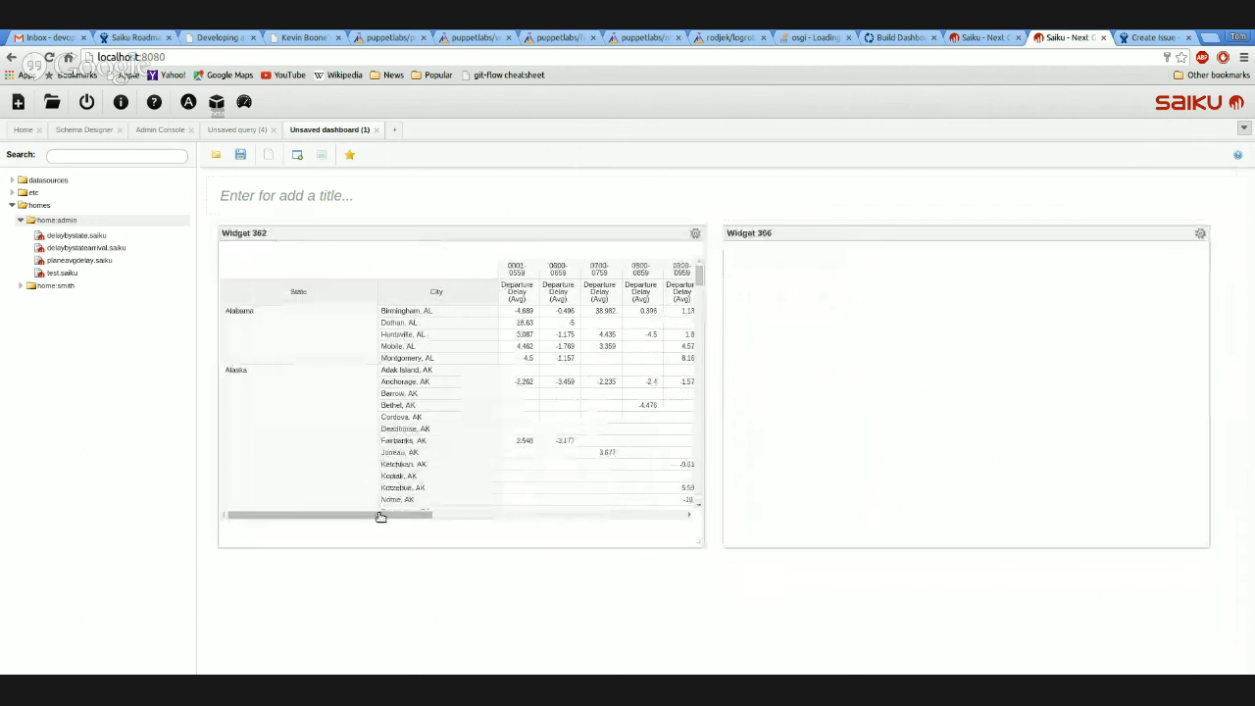
drag(378, 516, 359, 476)
scroll(557, 404, down, 10)
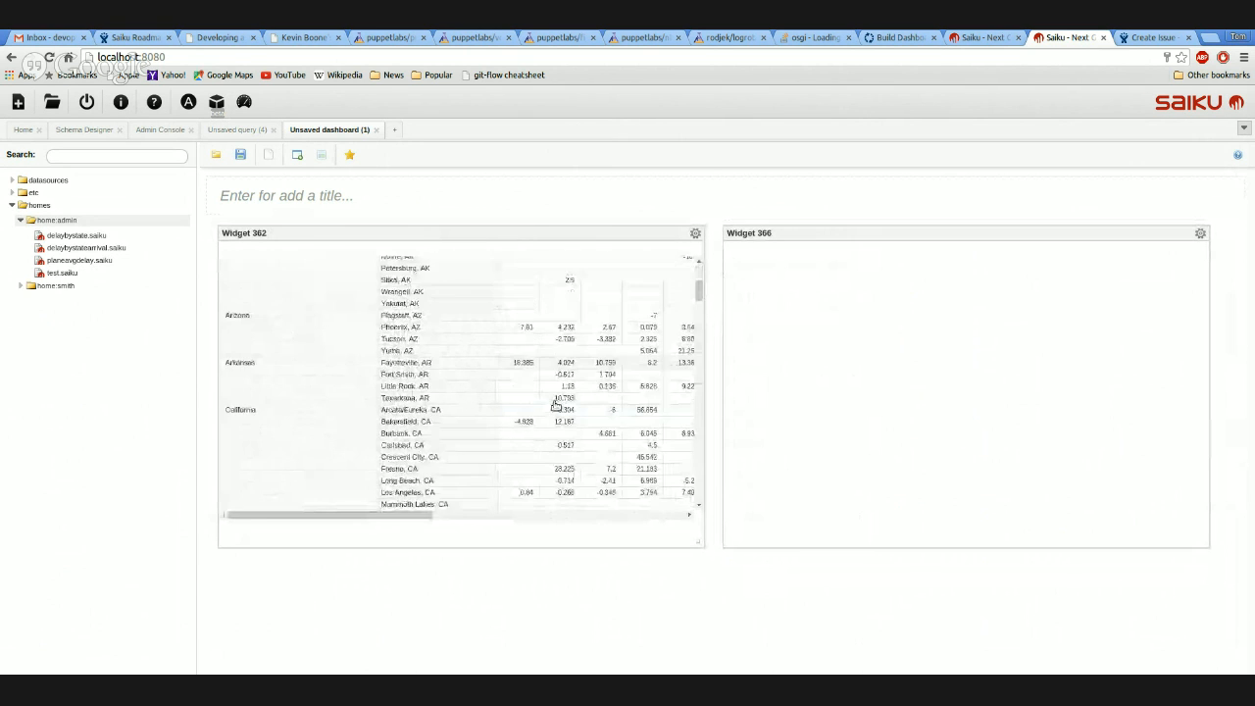
scroll(534, 440, down, 5)
scroll(534, 443, up, 8)
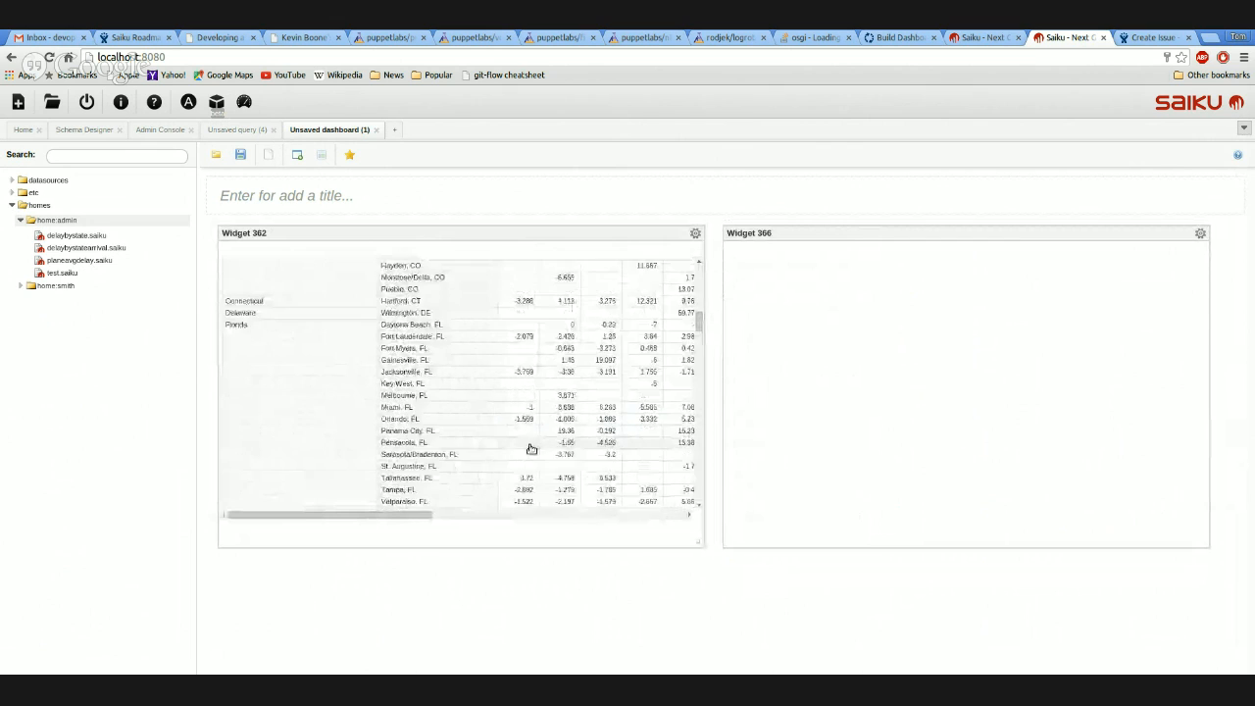
scroll(686, 314, up, 8)
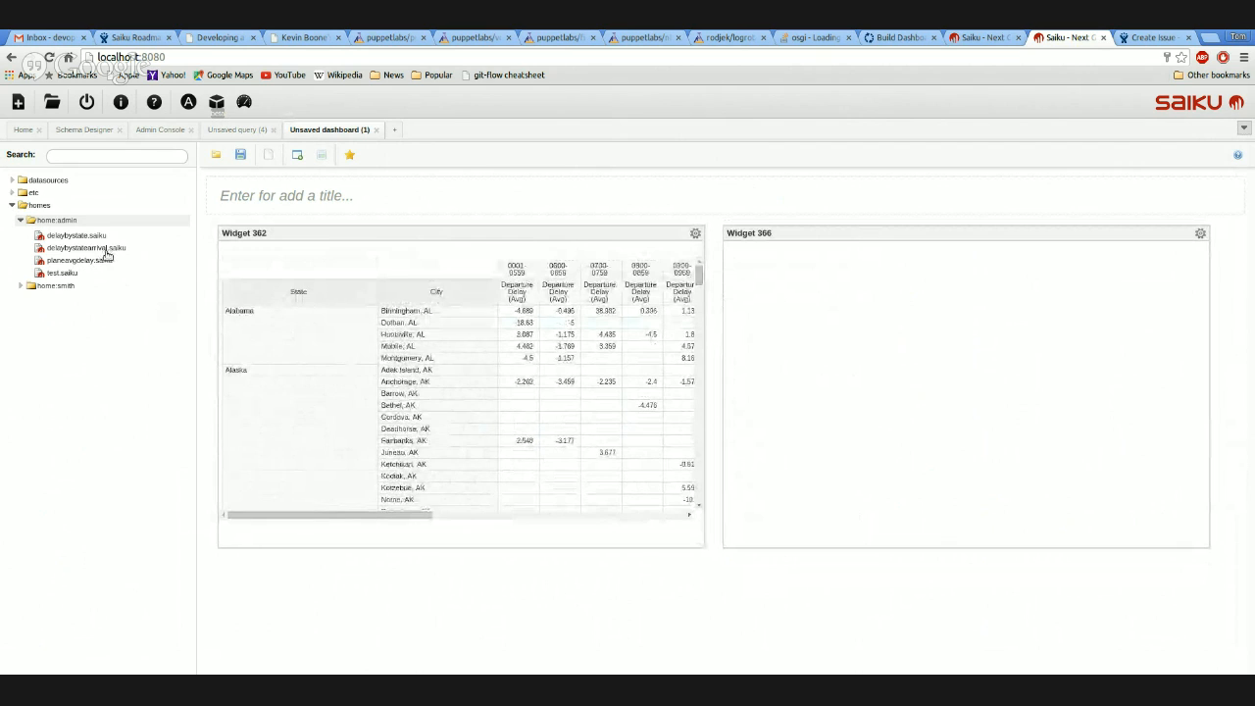
drag(104, 250, 959, 338)
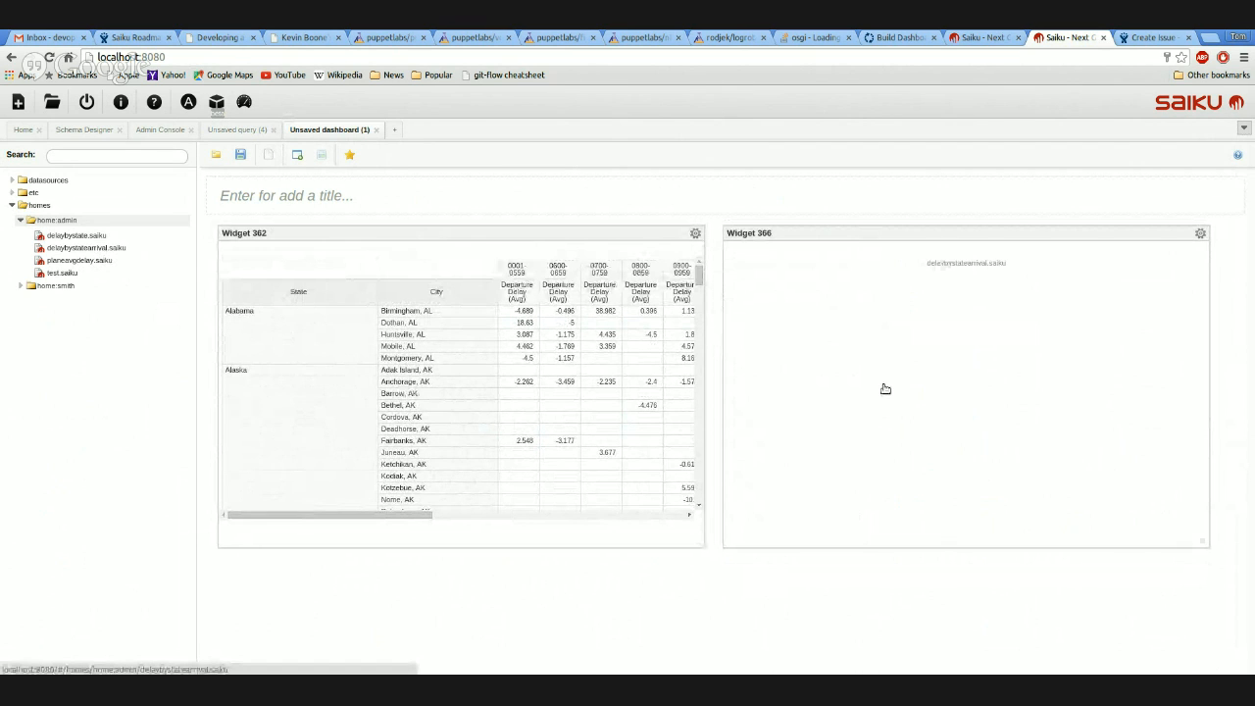
- Change the render type of both dashboard widgets from table to chart
click(695, 233)
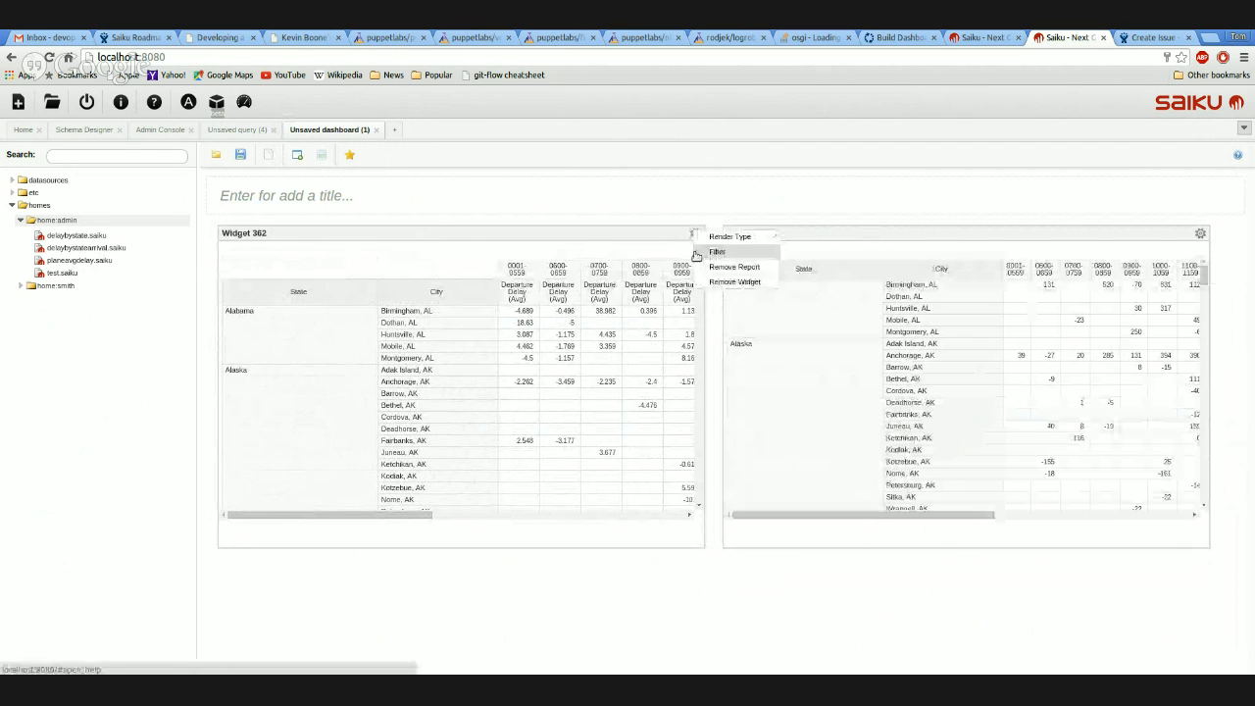
mouse_move(729, 236)
click(806, 250)
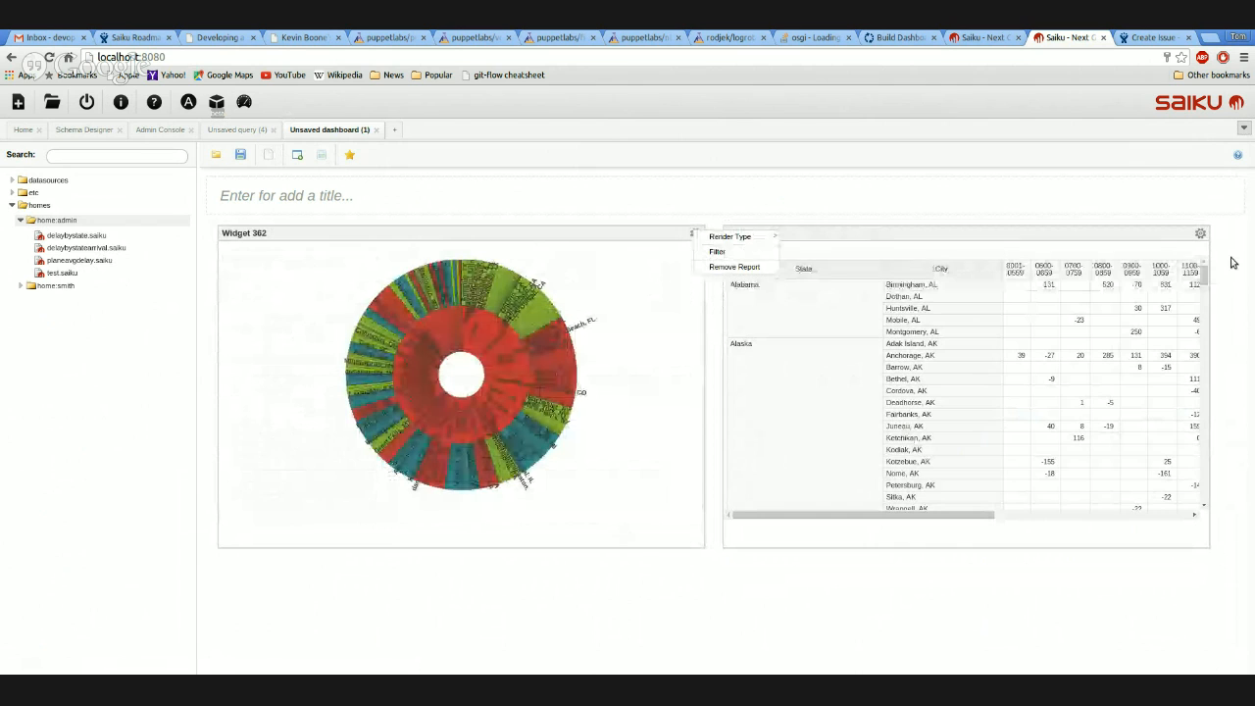
click(1200, 233)
mouse_move(1155, 241)
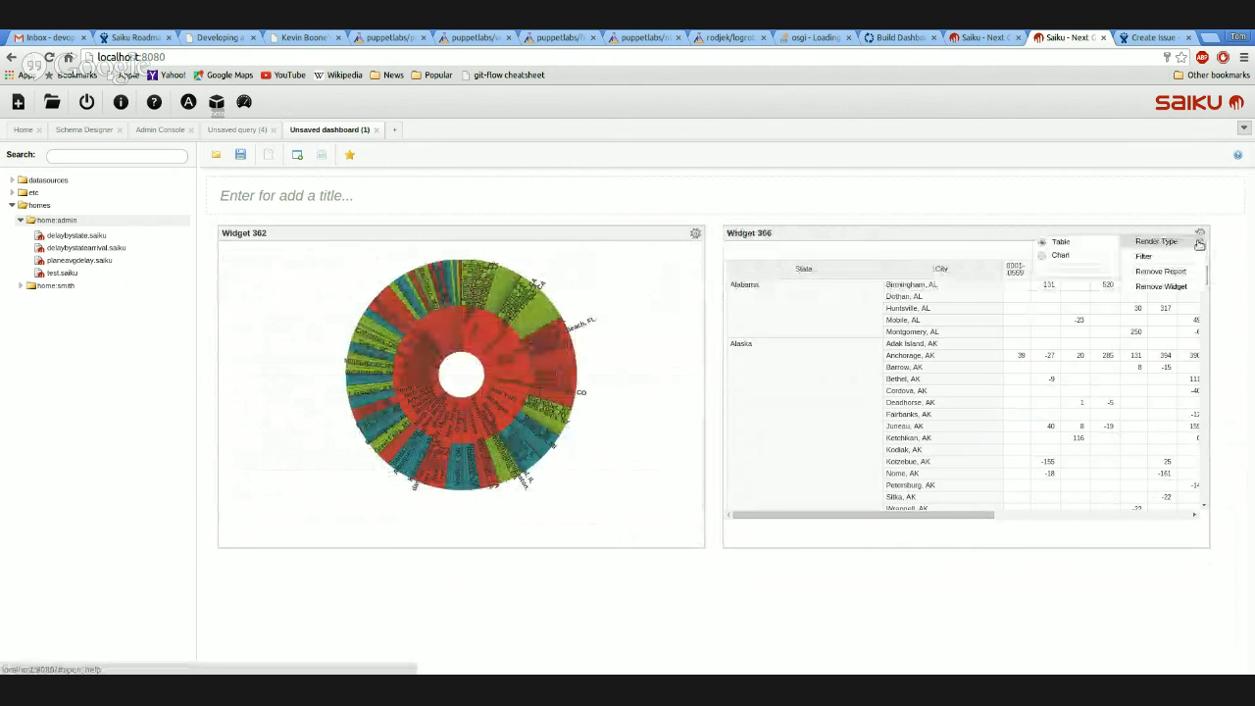
click(1098, 255)
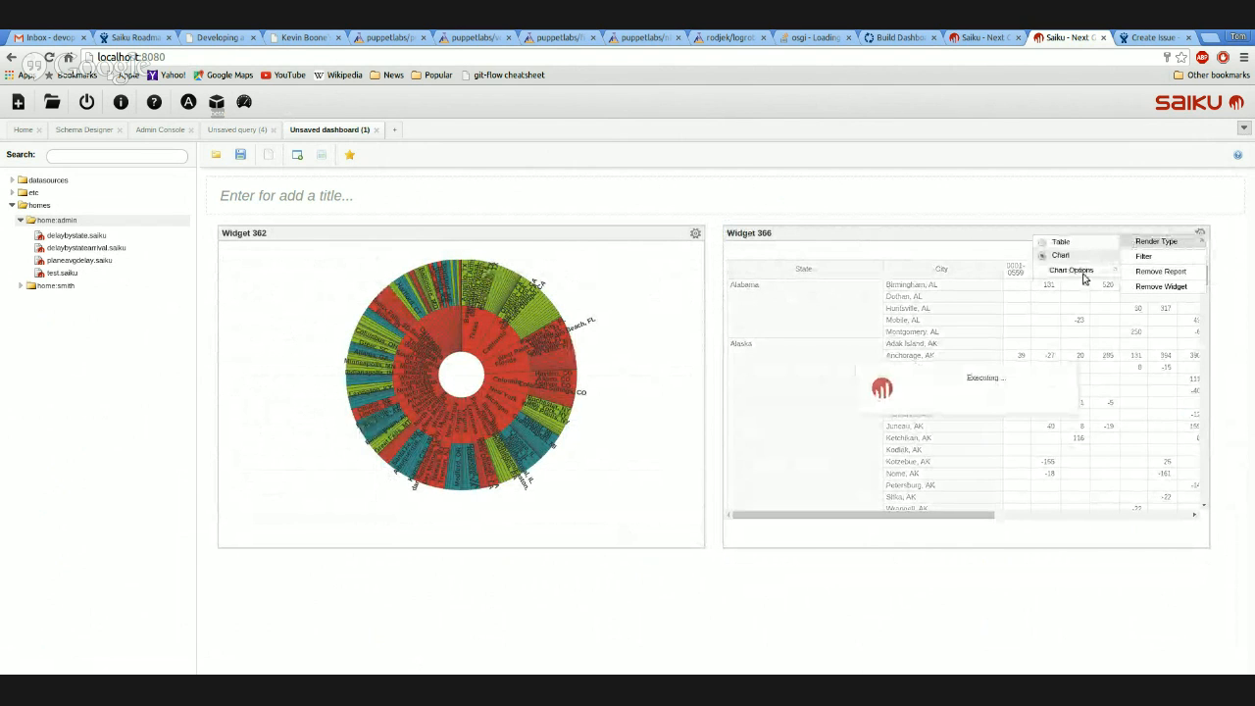
- Check the chart mode setting in the second widget's chart options
click(1200, 233)
mouse_move(1156, 240)
mouse_move(1078, 268)
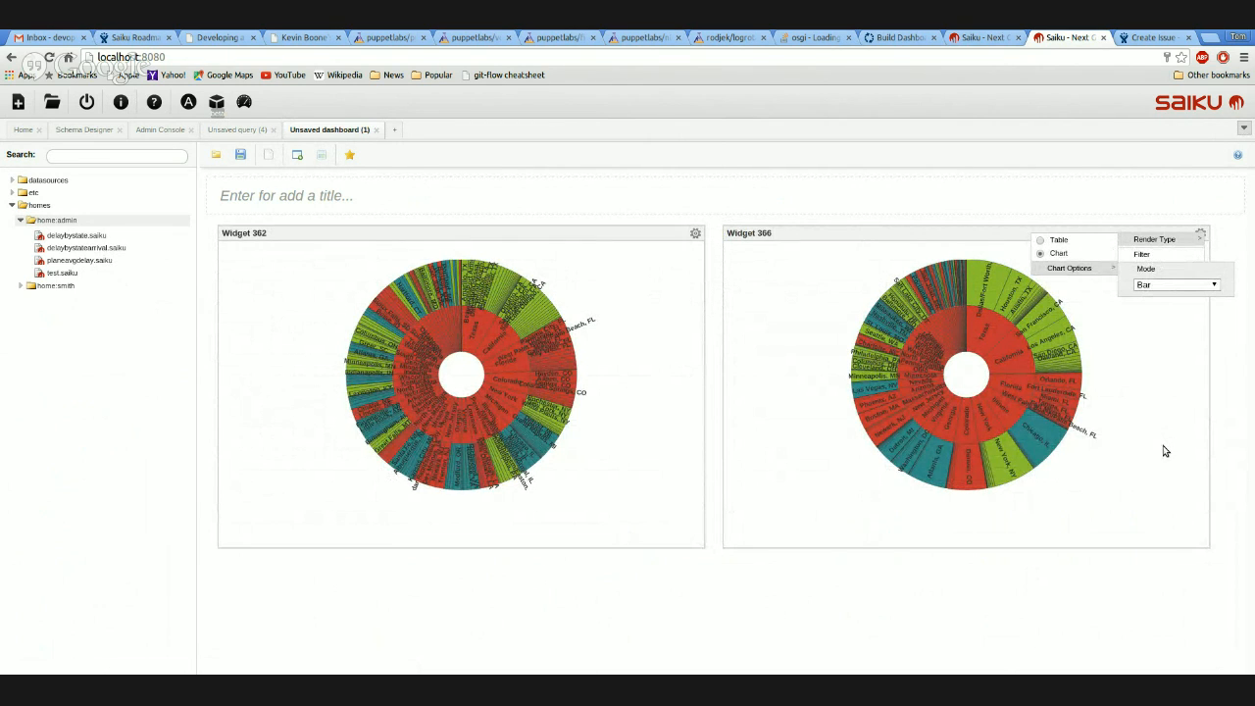
click(978, 602)
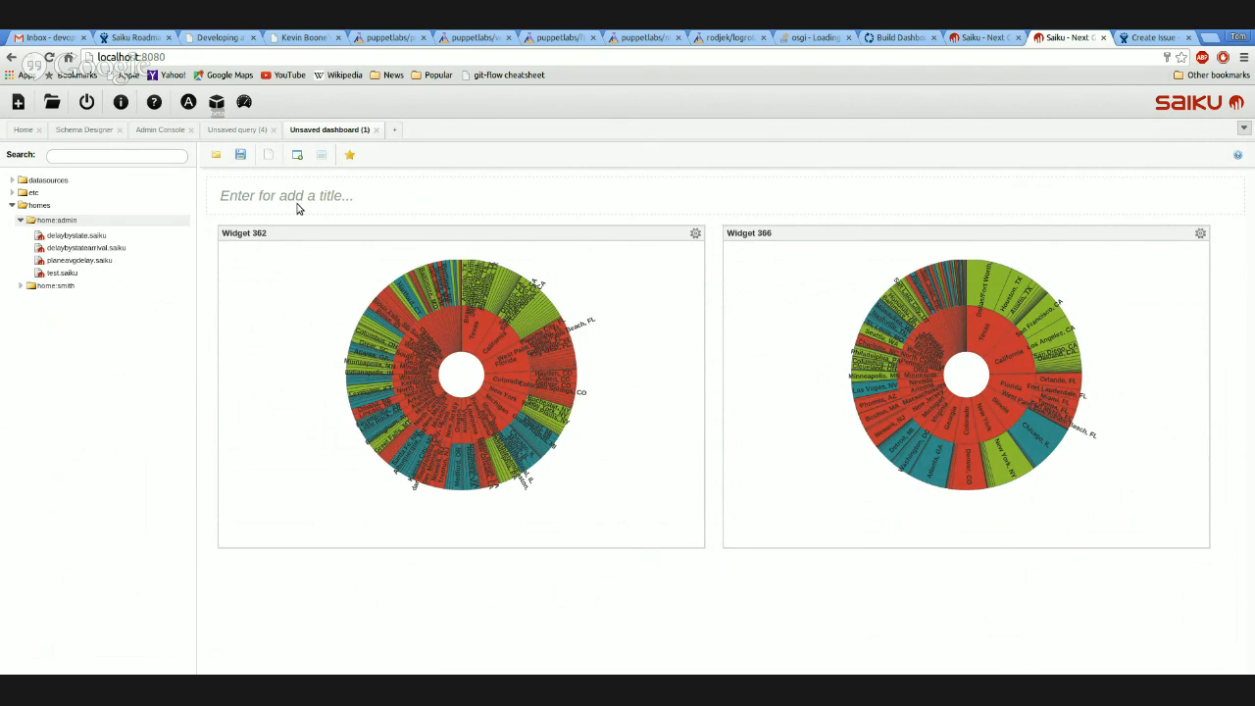
- Title the dashboard Delays and name its widgets Delay Departures and Delay Arrivals
click(246, 192)
text(Delays)
click(295, 238)
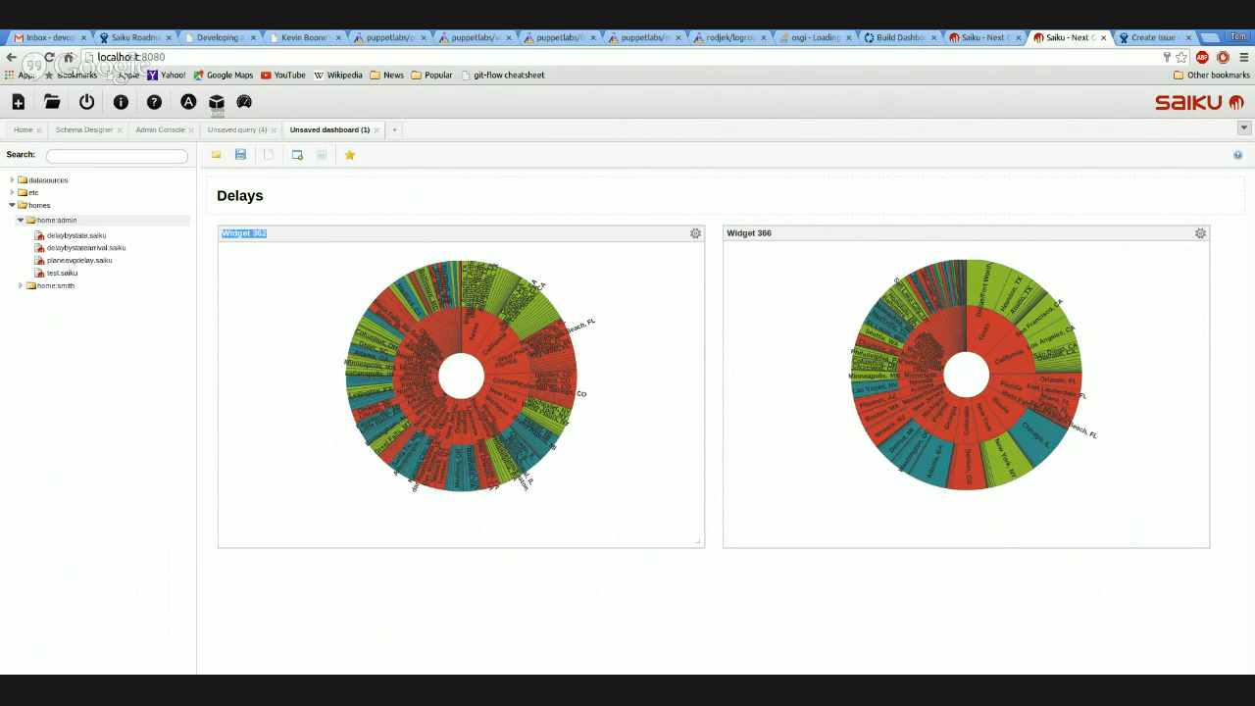
text(Delay Departures)
click(750, 232)
text(Delay A)
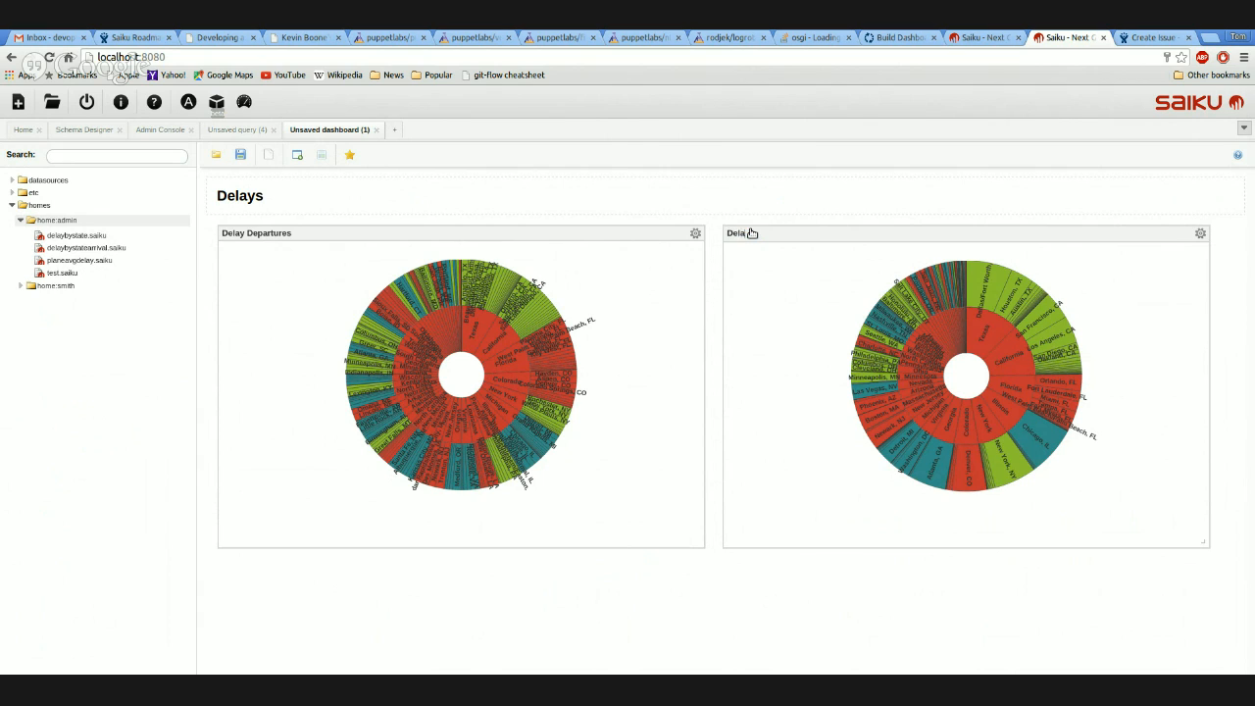
text(rrivals)
click(635, 626)
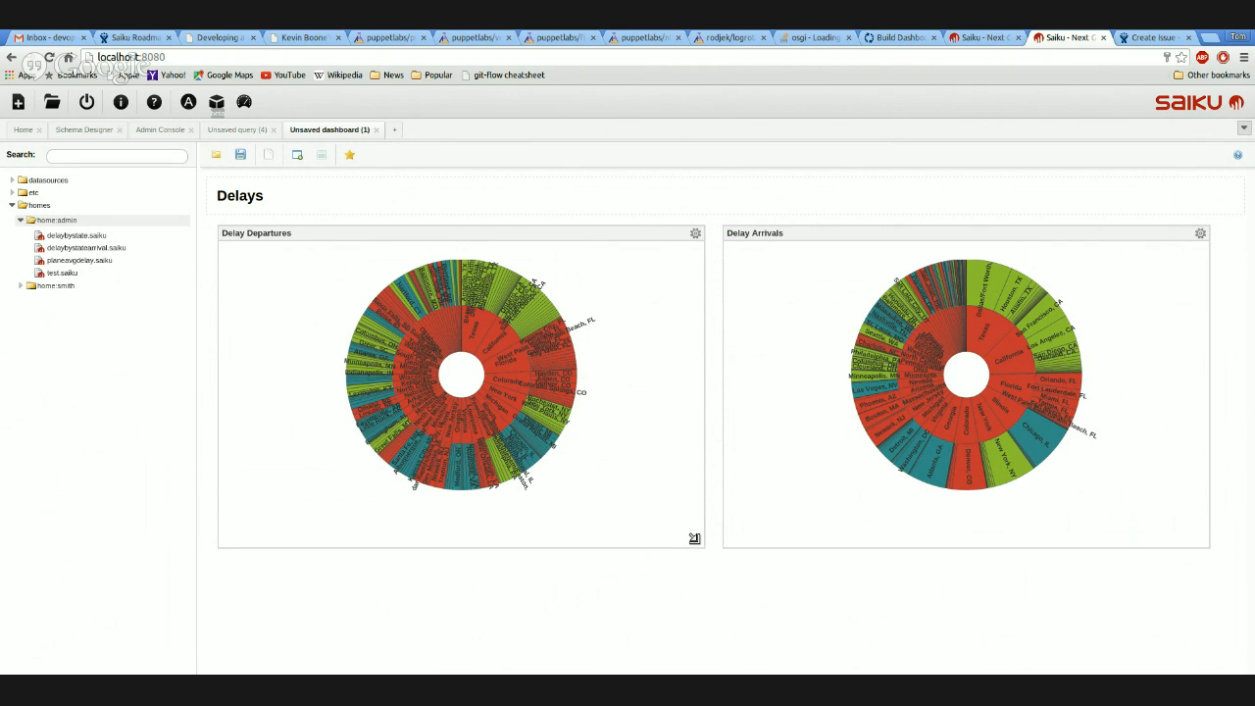
mouse_move(694, 538)
mouse_down()
mouse_move(628, 549)
mouse_move(607, 538)
mouse_move(689, 532)
mouse_up()
drag(811, 236, 637, 578)
- Open a filter on the state parameter of the Delay Departures widget and name it State
click(694, 235)
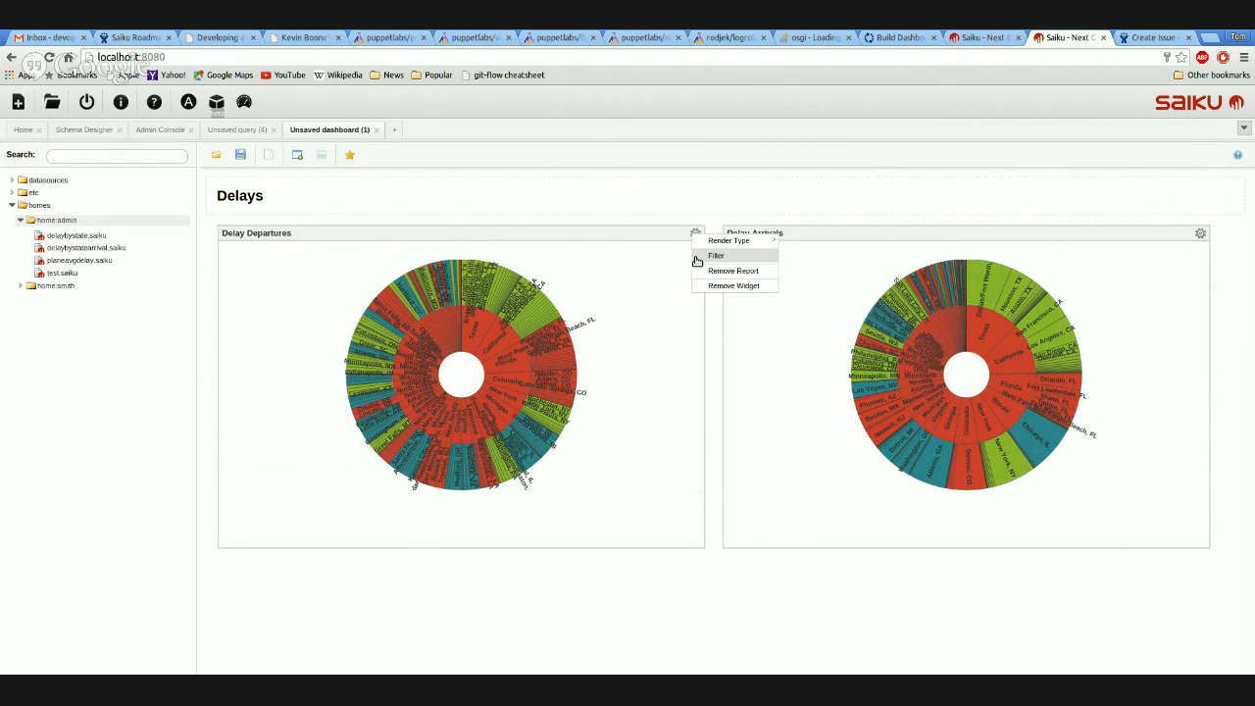
click(714, 256)
click(653, 400)
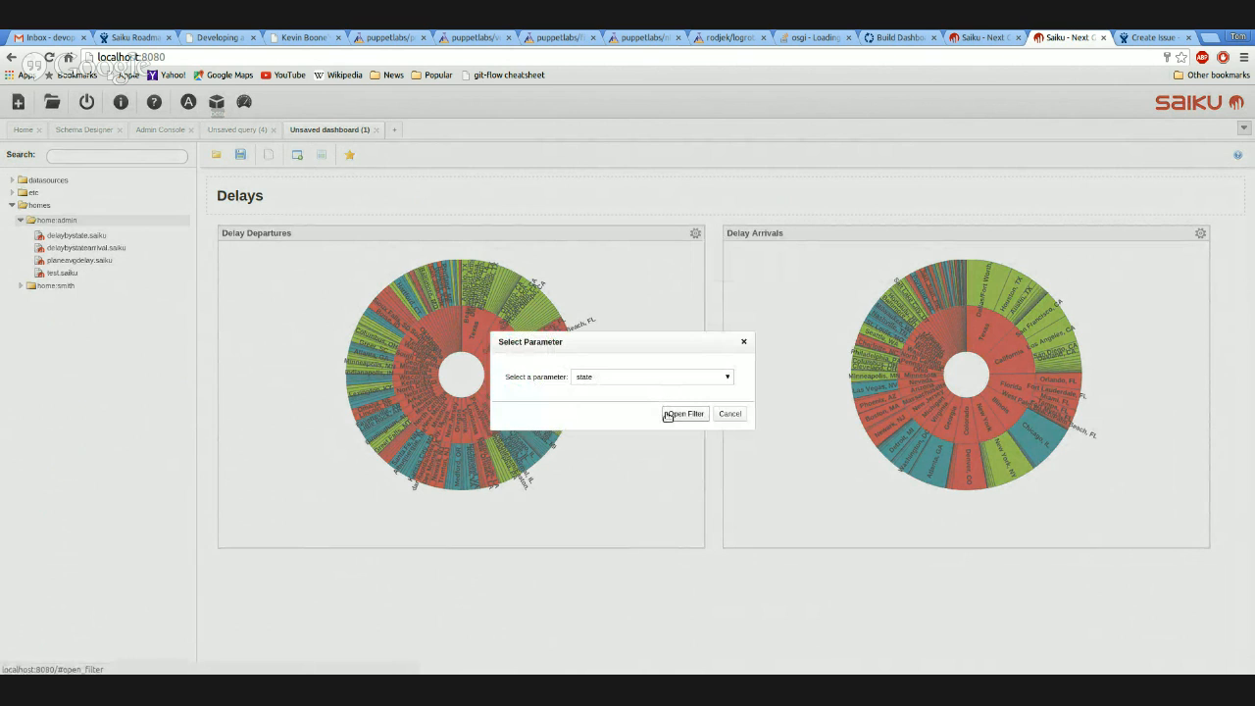
click(683, 413)
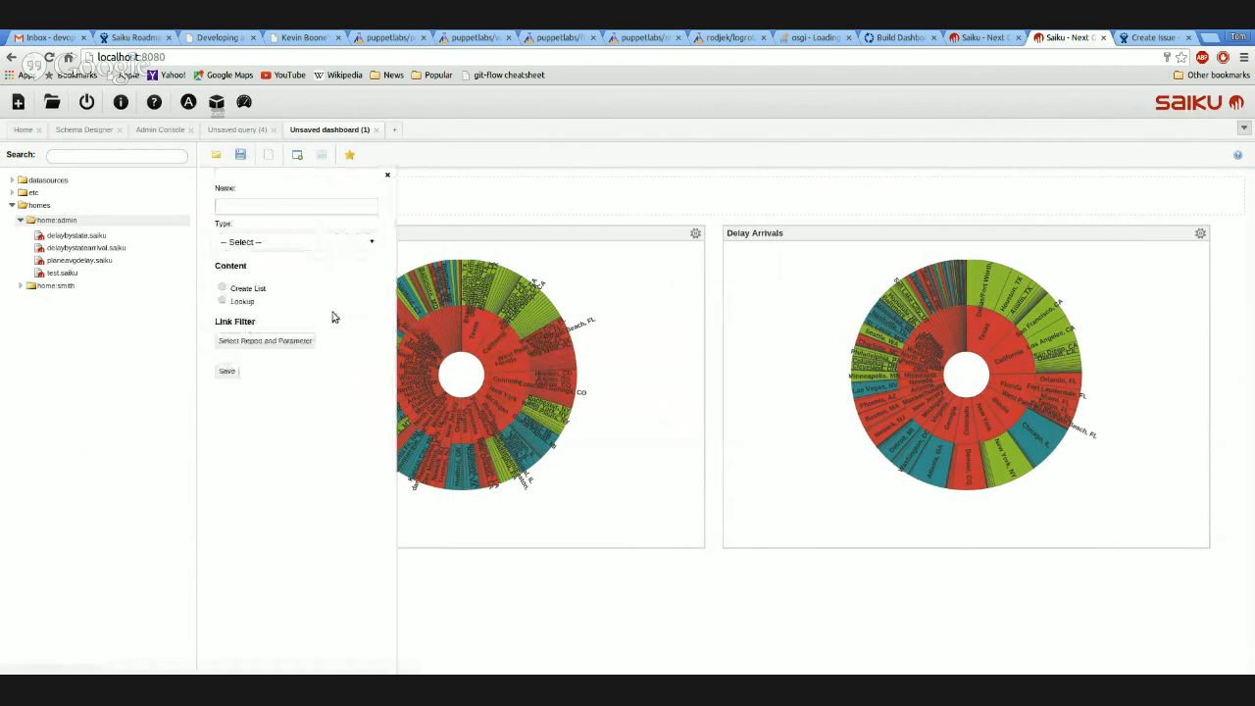
click(316, 207)
text(State)
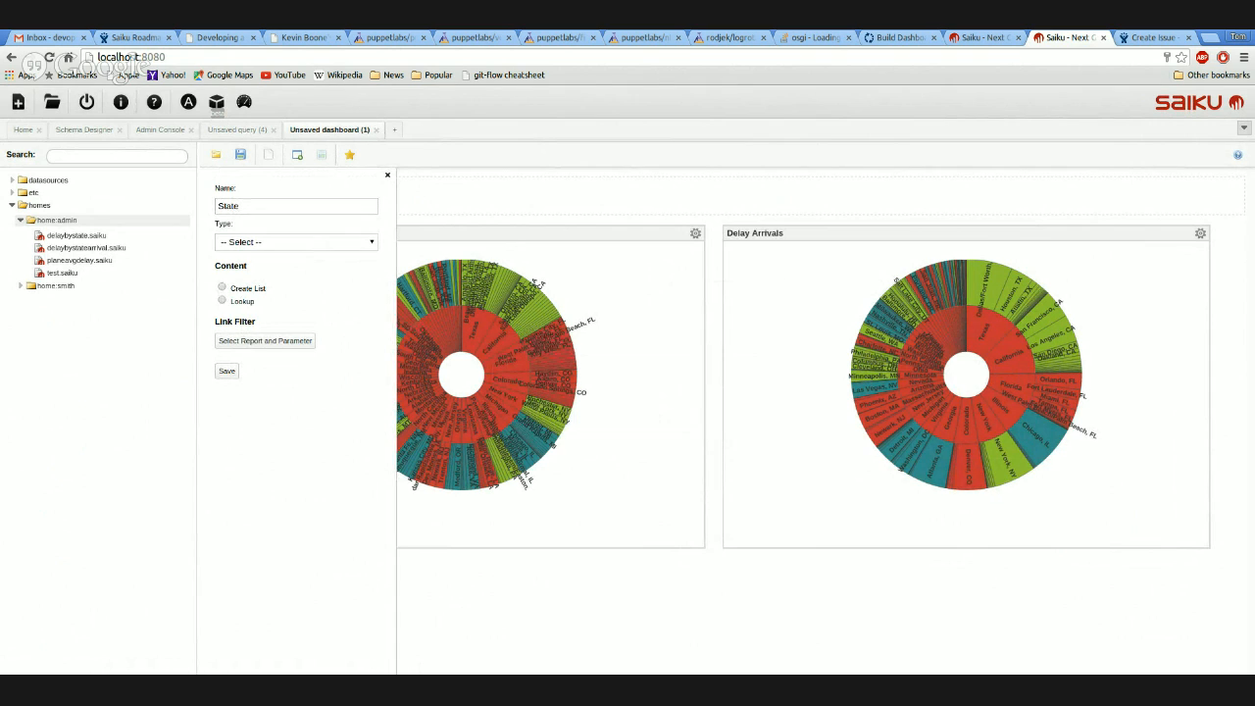
- Set the State filter's type to Dropdown Multiselect and check the Create List content option without adding values
click(306, 299)
click(222, 289)
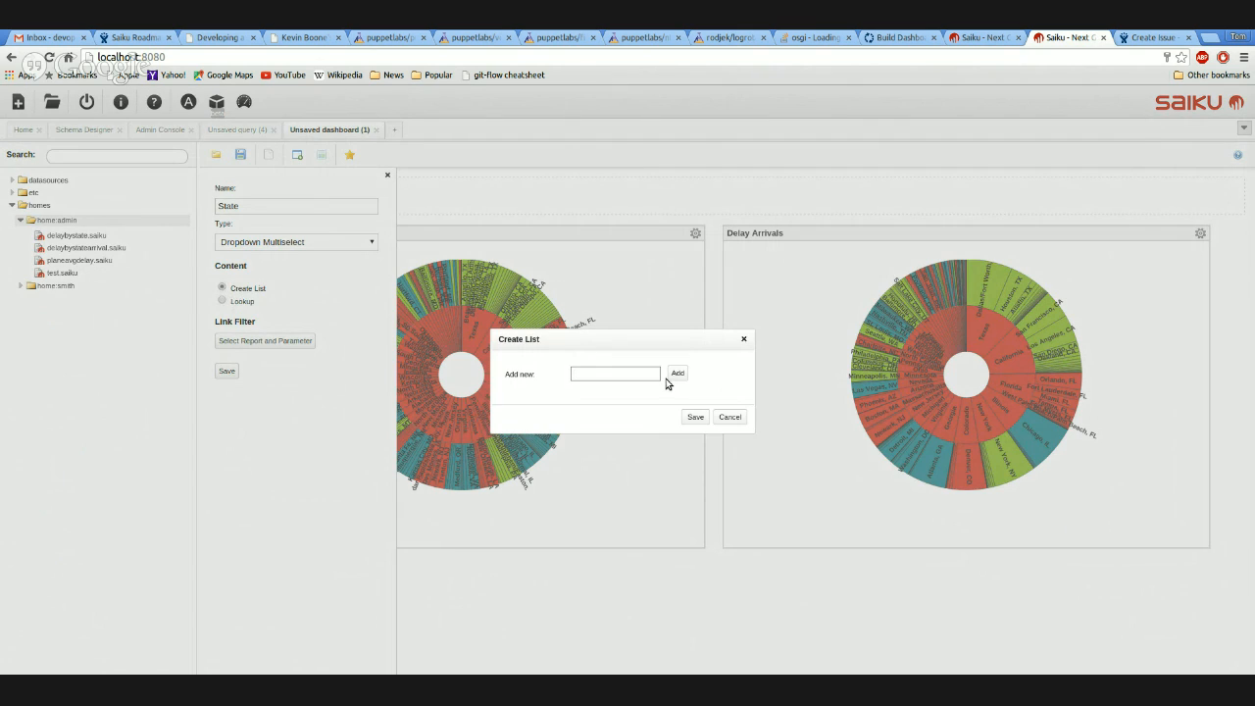
click(732, 420)
- Override the filter's lookup with schema phoenix2, cube Ontime Flights, dimension and hierarchy Destination, and level State, and save it
click(222, 300)
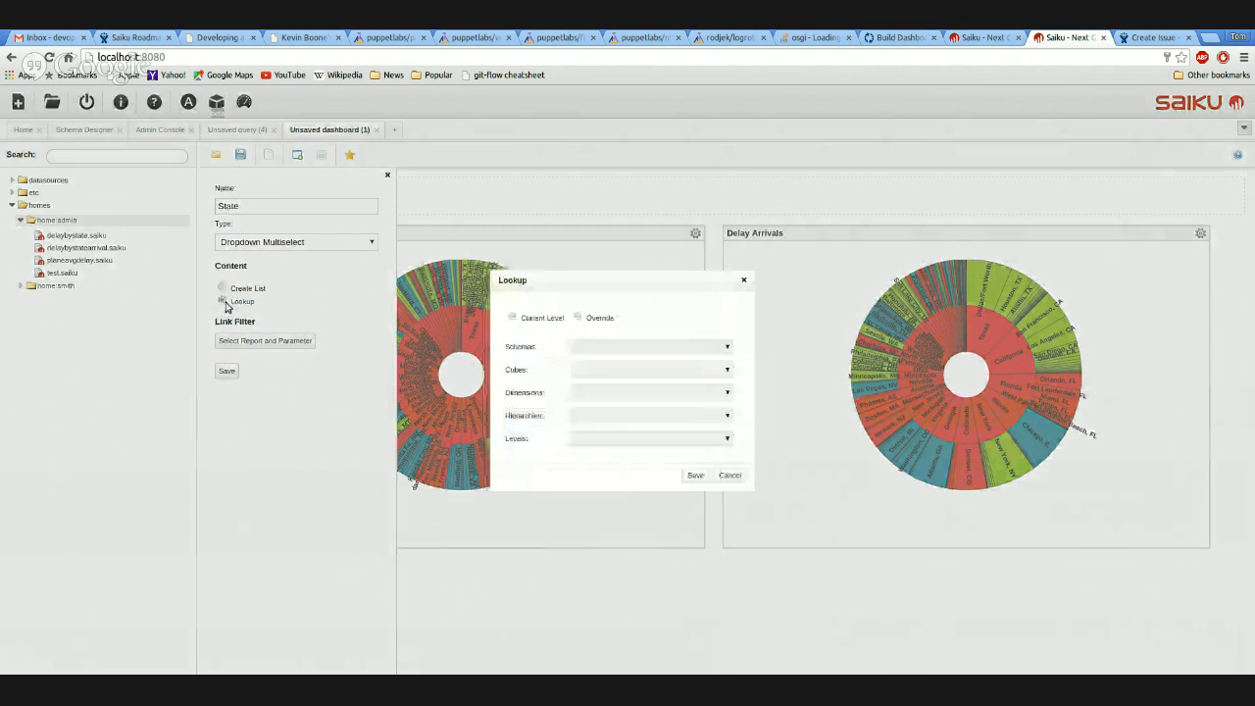
click(579, 317)
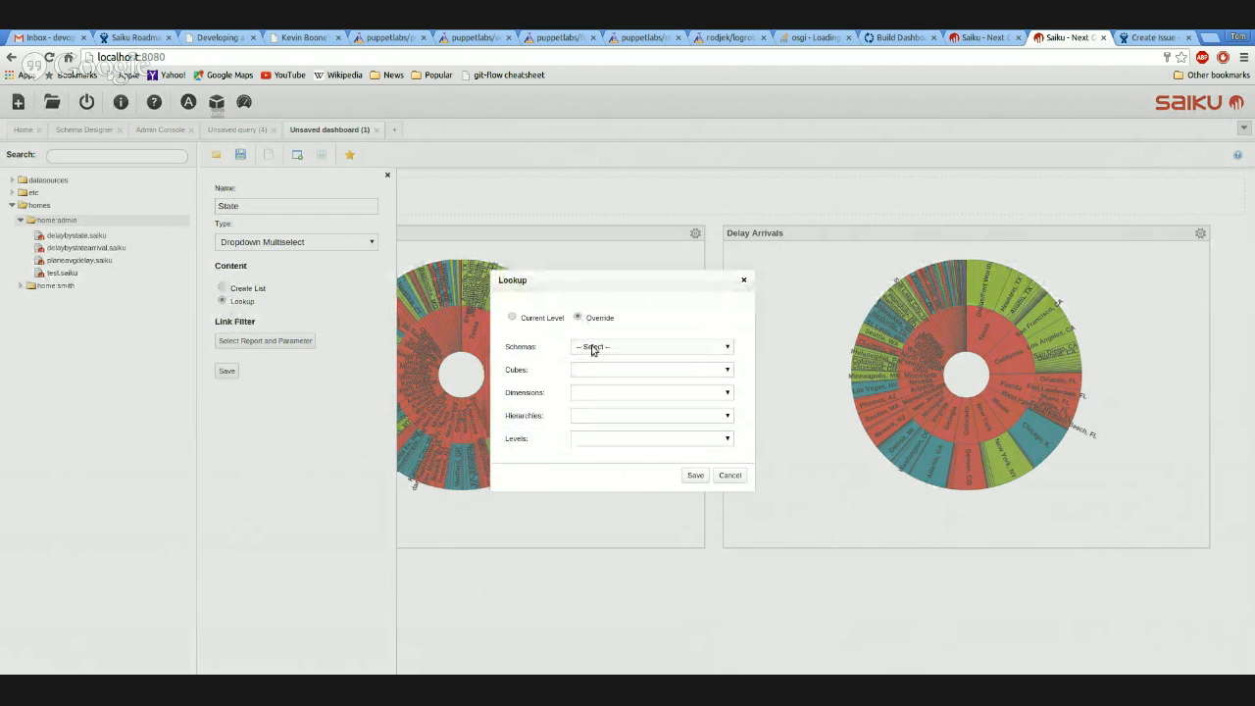
click(592, 349)
click(595, 374)
click(594, 370)
click(594, 390)
click(608, 442)
click(604, 417)
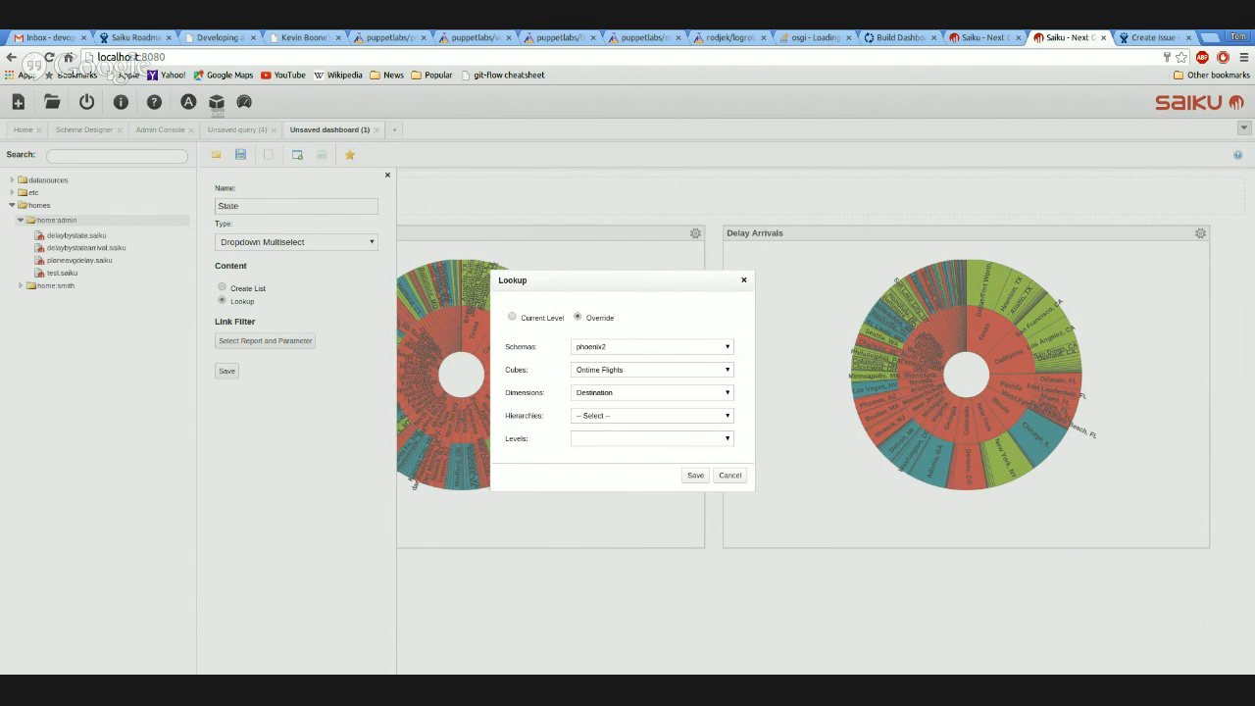
click(605, 439)
click(606, 440)
click(632, 488)
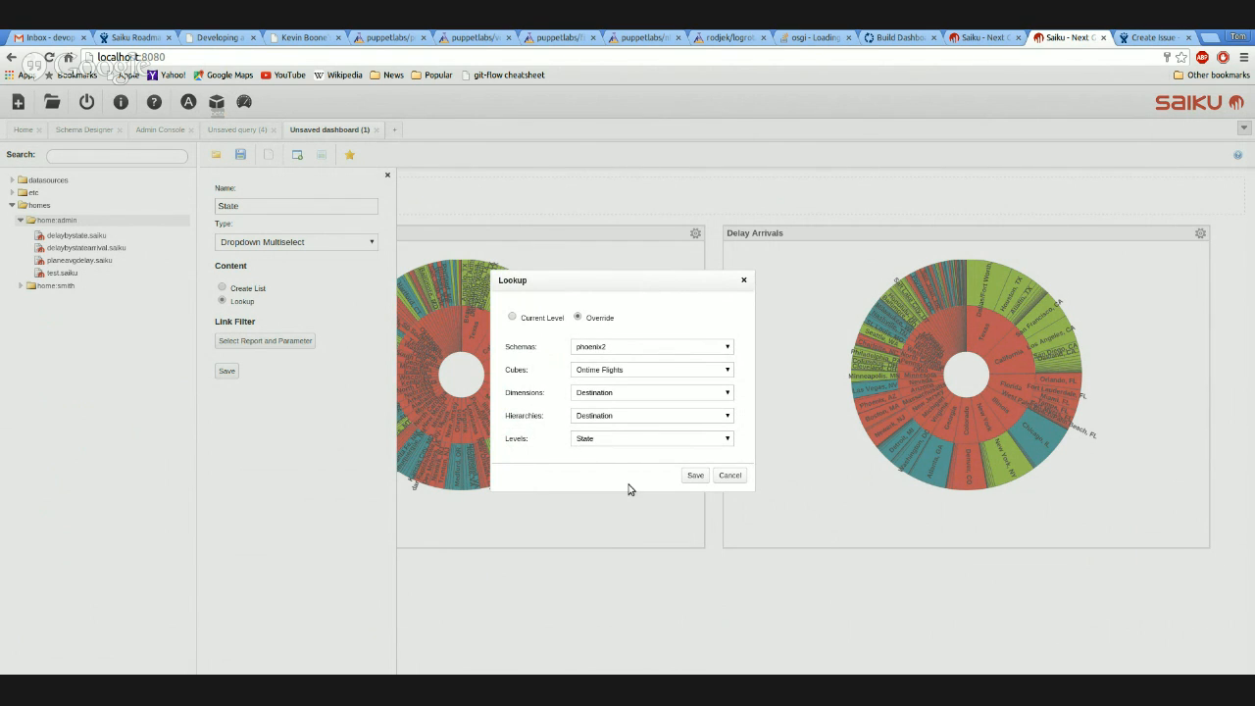
click(694, 476)
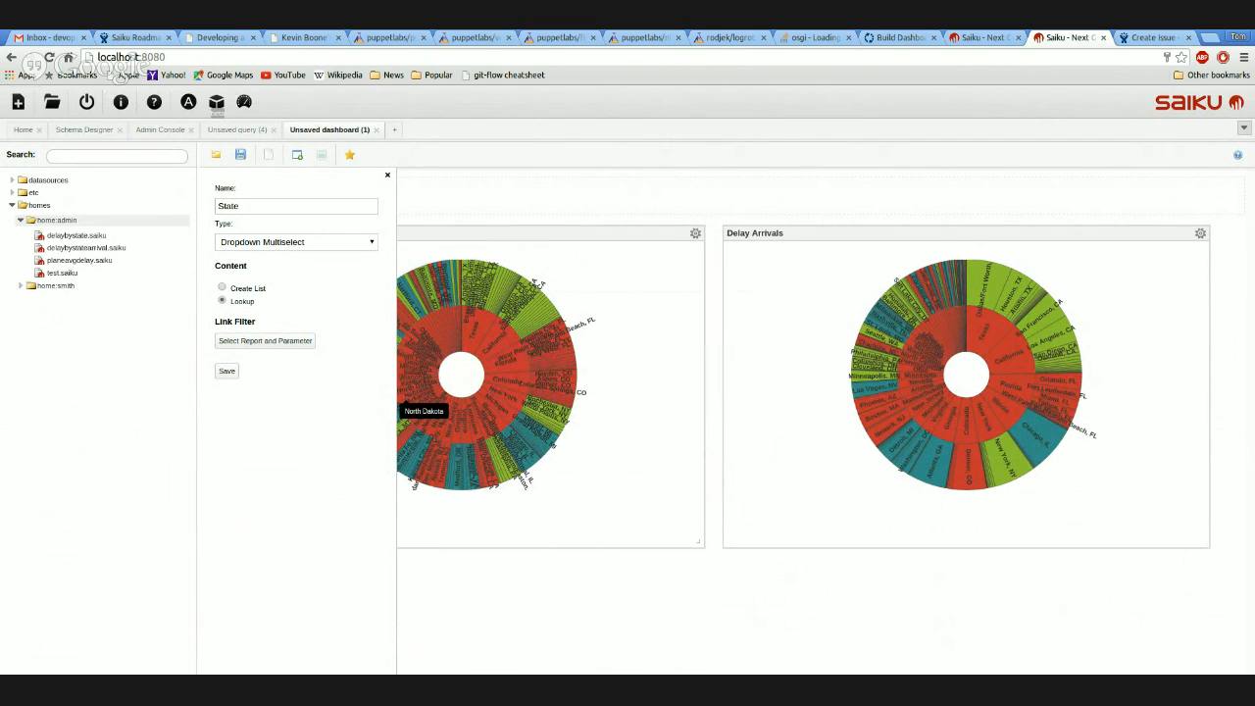
click(270, 339)
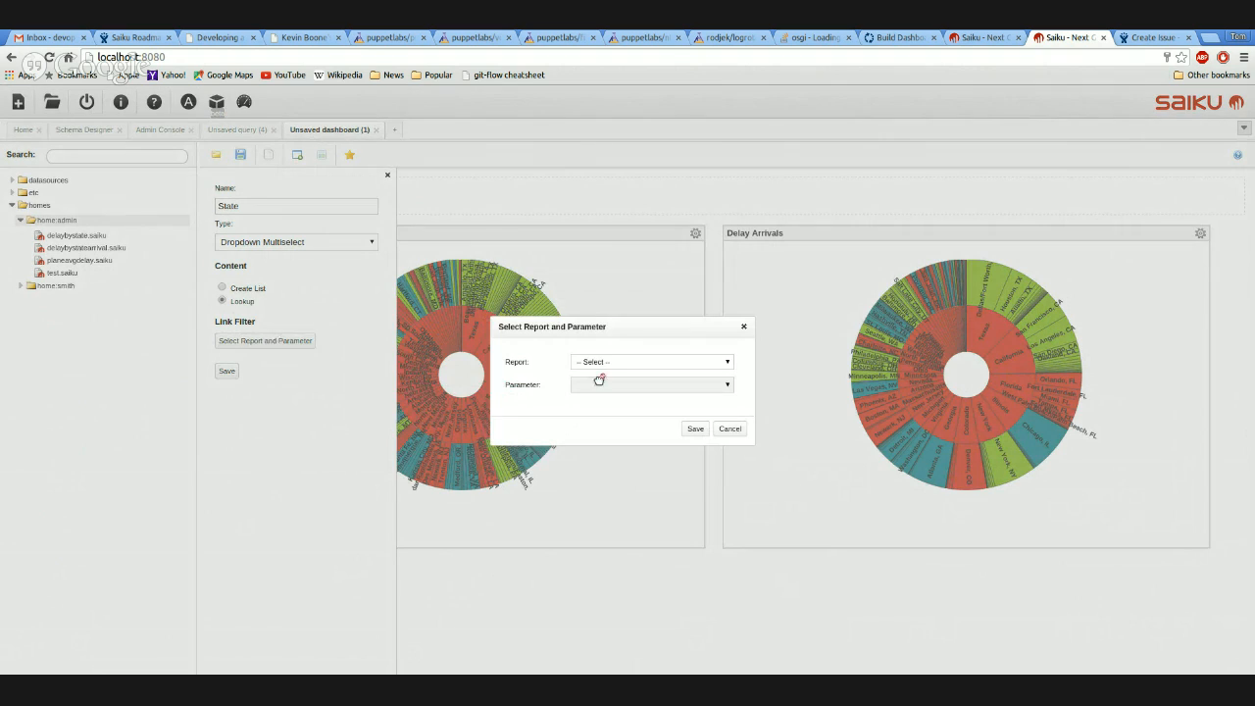
click(599, 366)
click(598, 390)
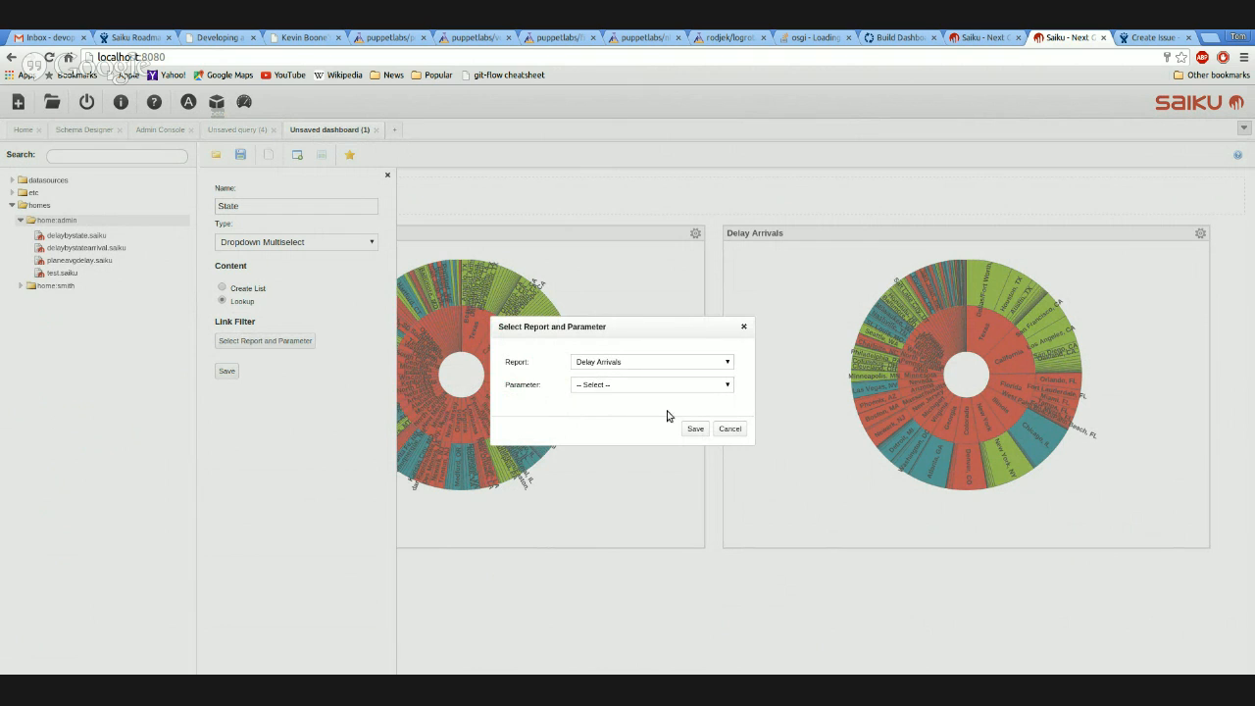
click(726, 430)
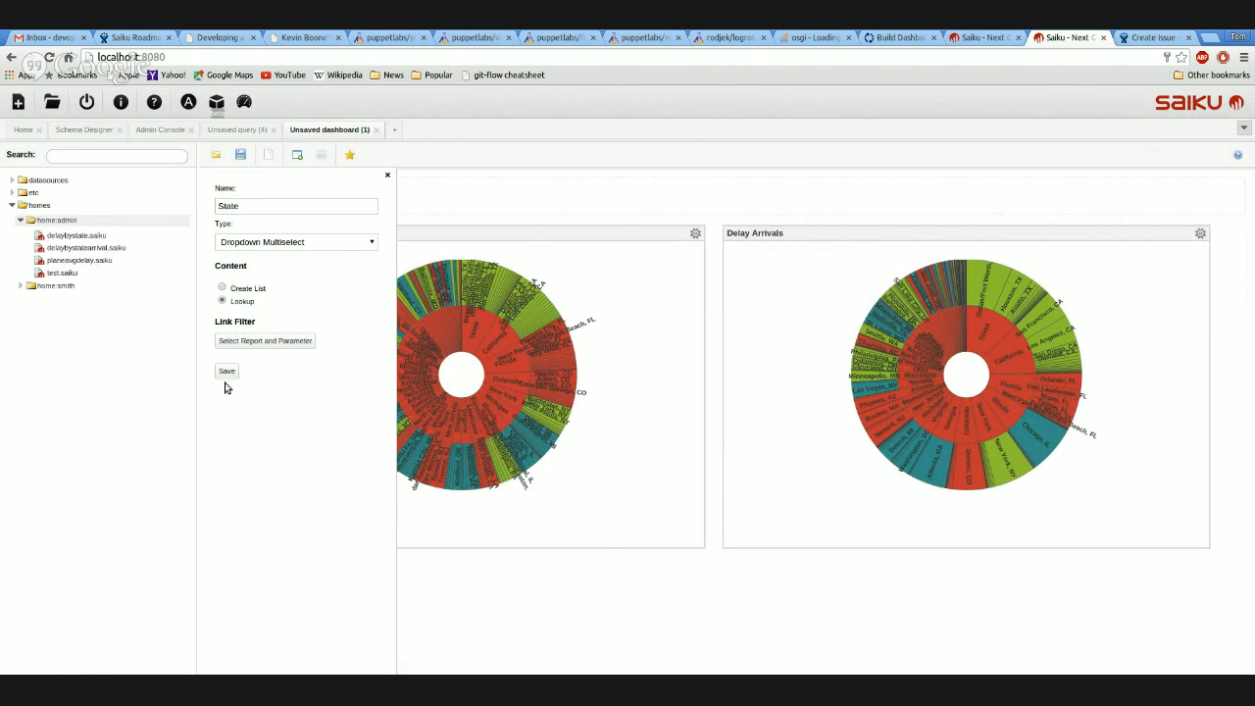
- Save the State filter and save the dashboard as demo2 in the home:admin folder
click(225, 377)
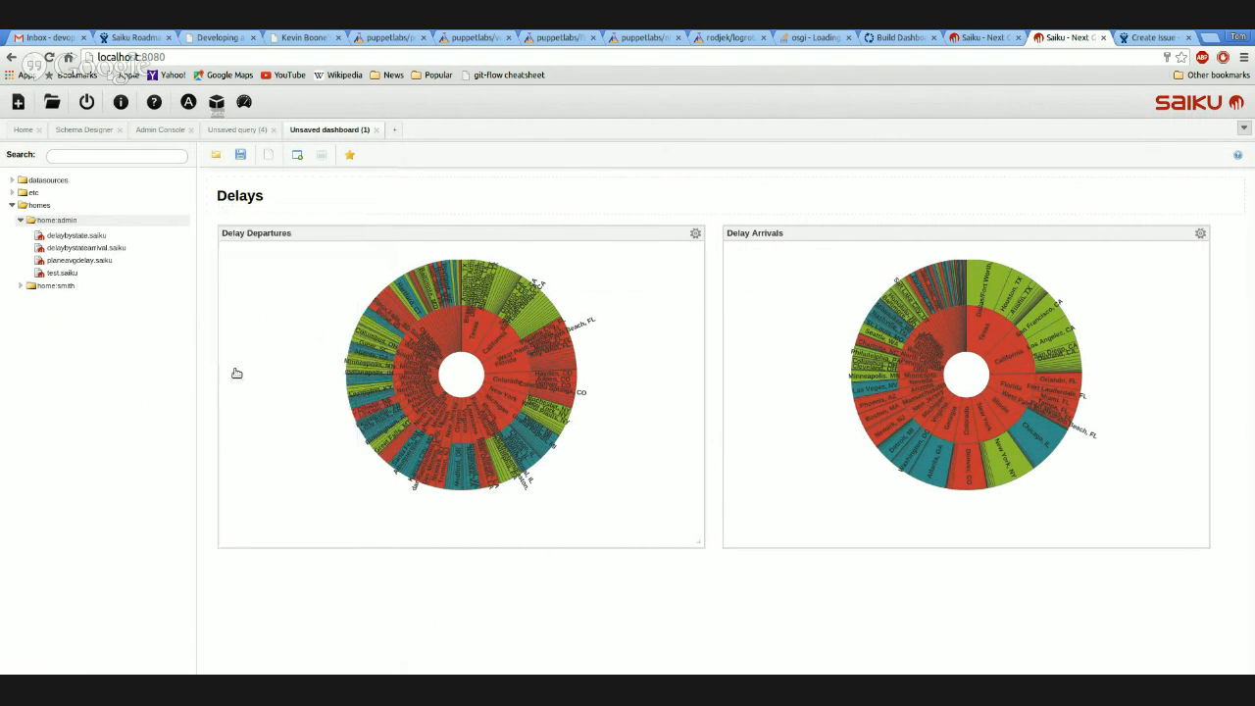
click(240, 153)
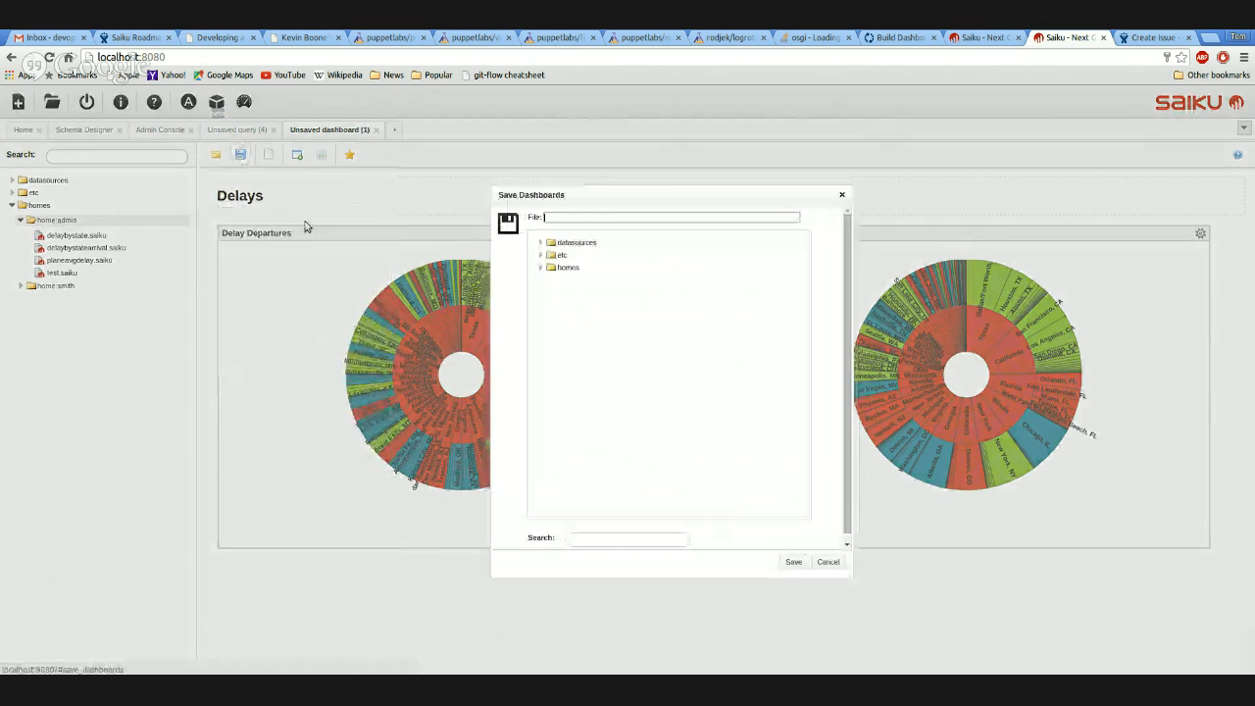
click(551, 268)
click(594, 283)
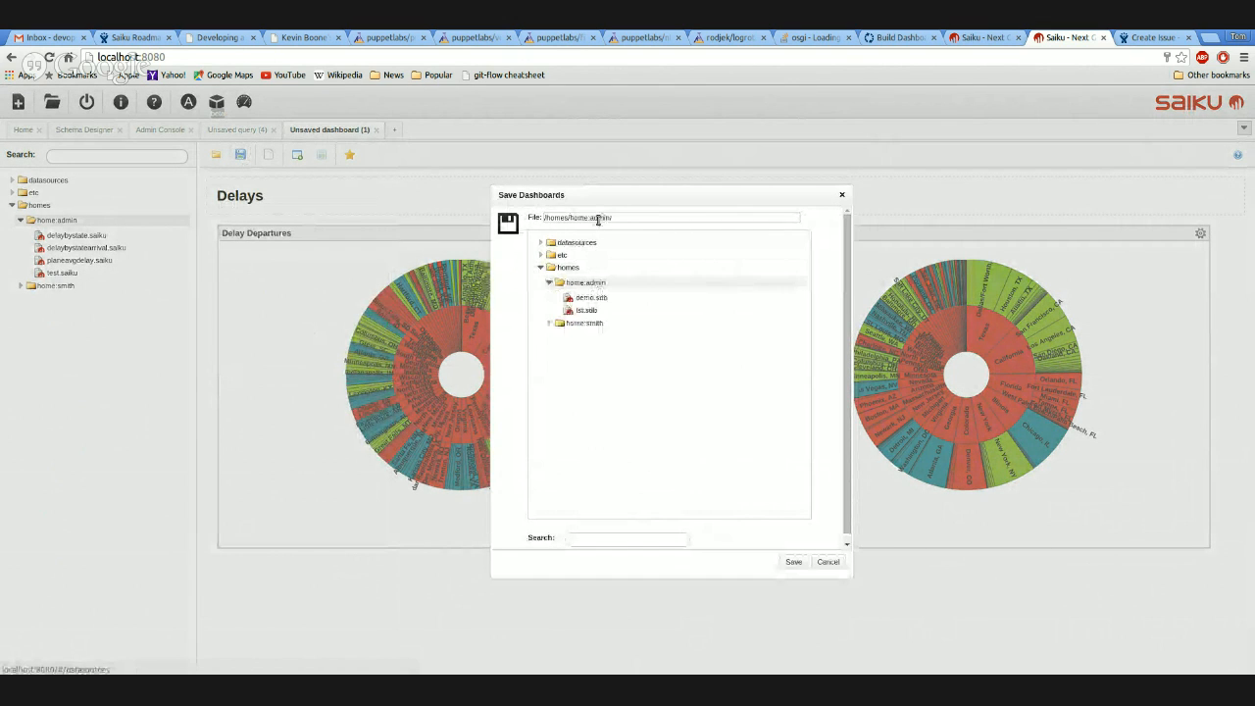
text(demo2)
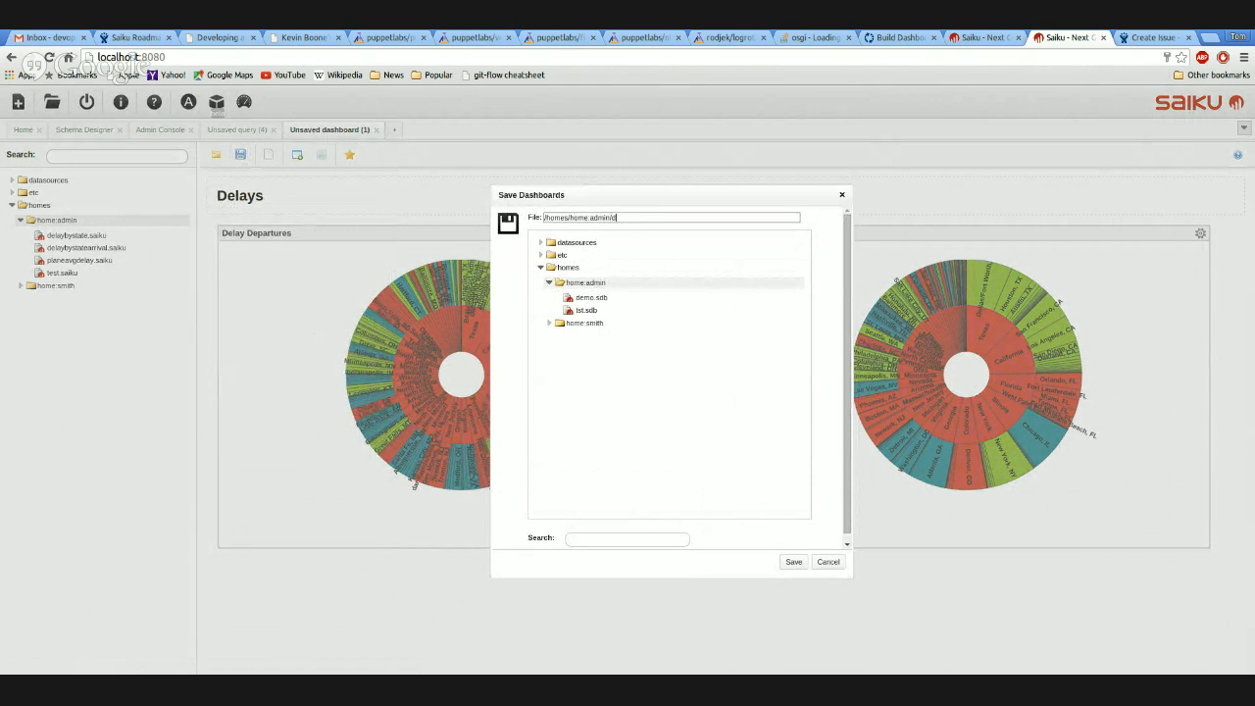
click(791, 562)
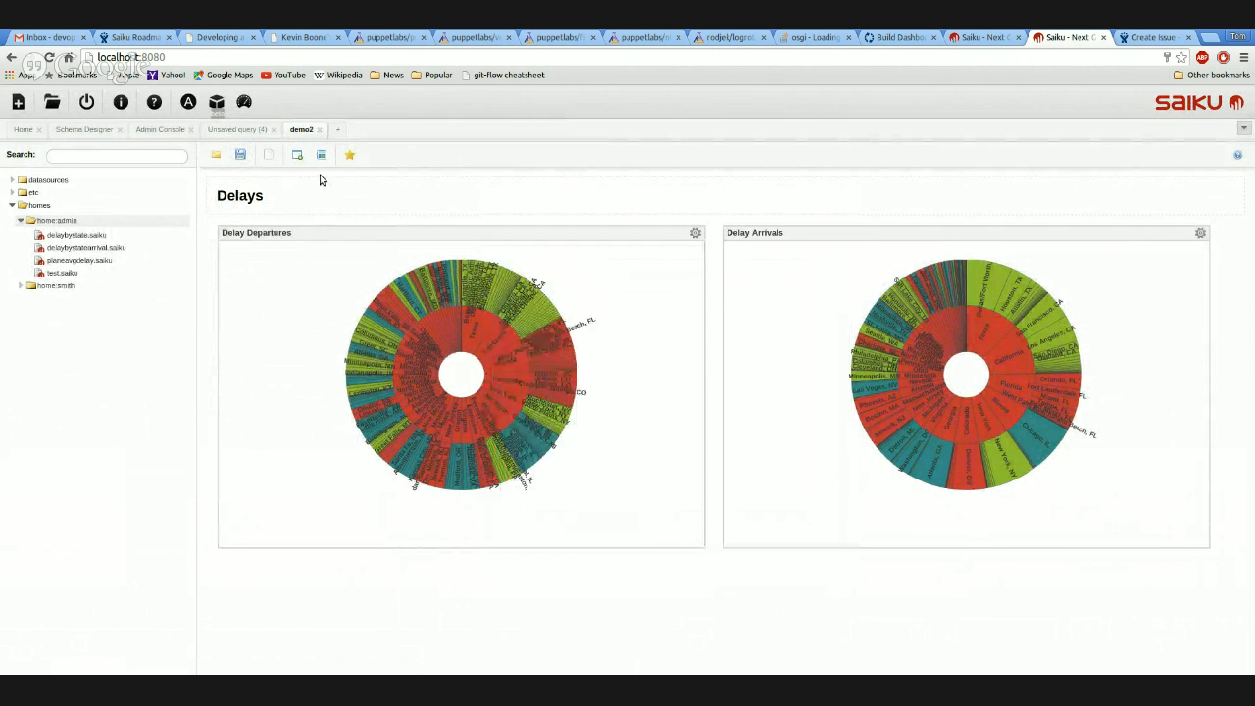
- Show the demo2 dashboard in view mode and filter it by the state Alabama
click(323, 156)
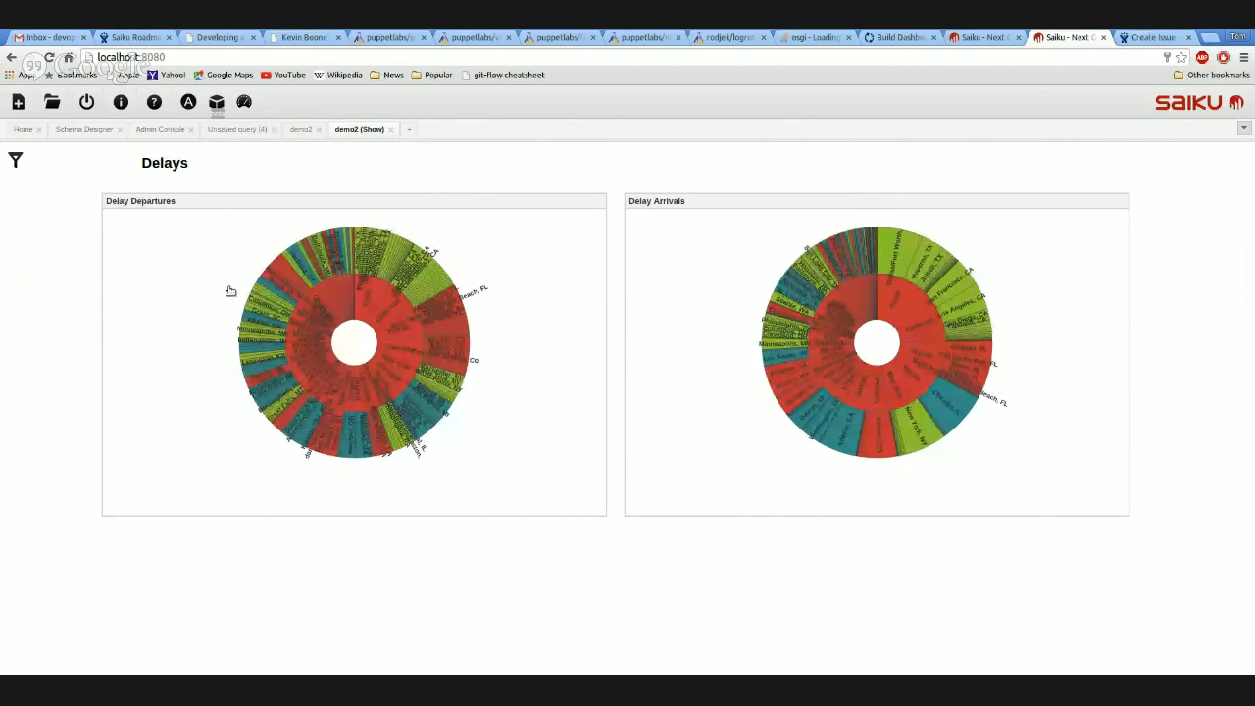
click(15, 160)
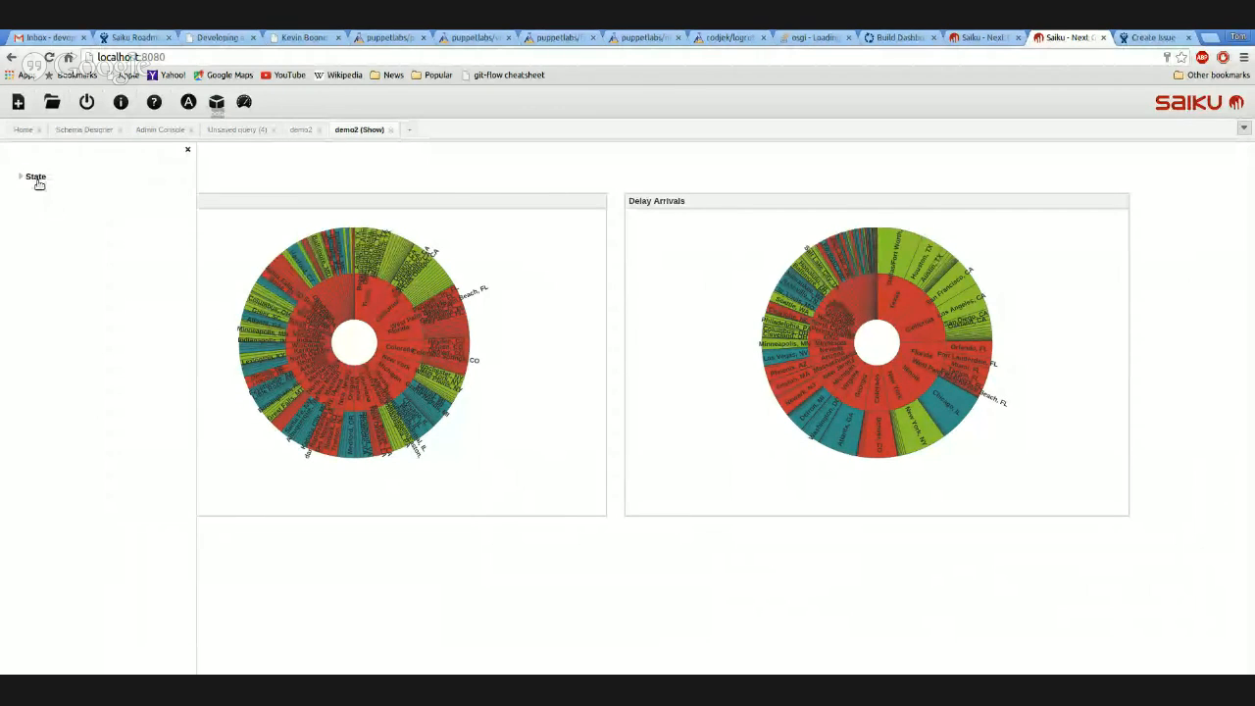
click(37, 181)
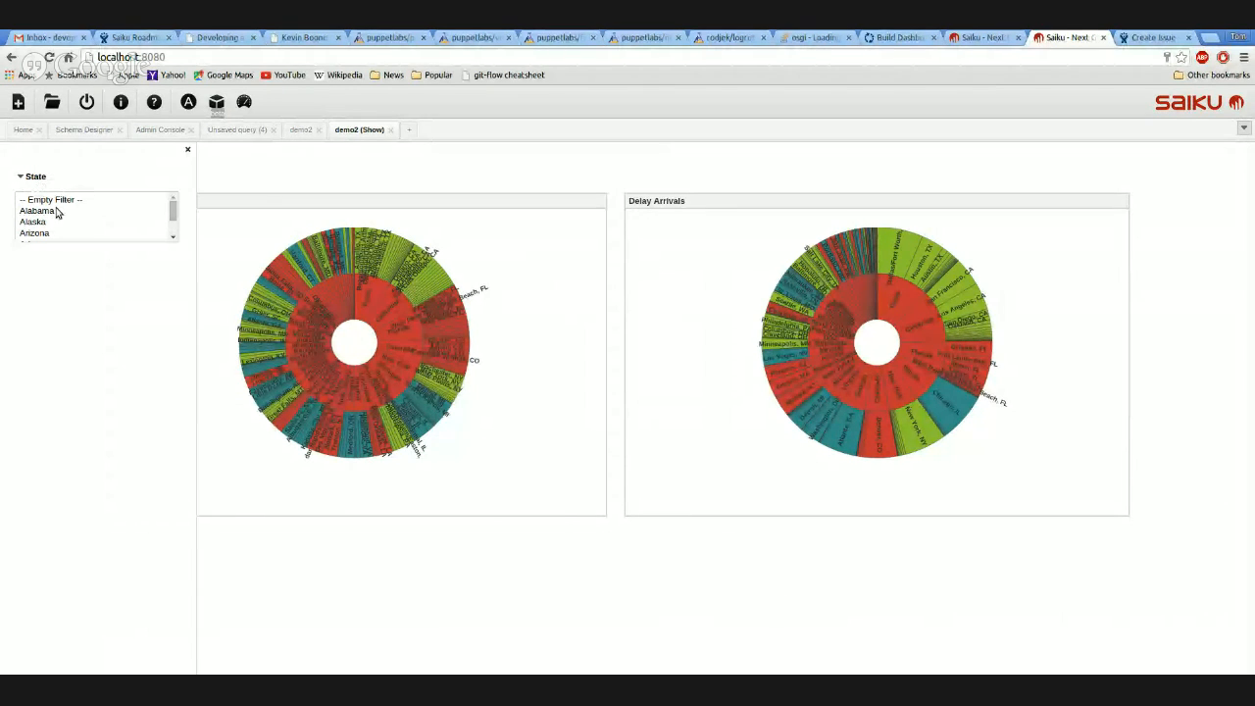
click(63, 215)
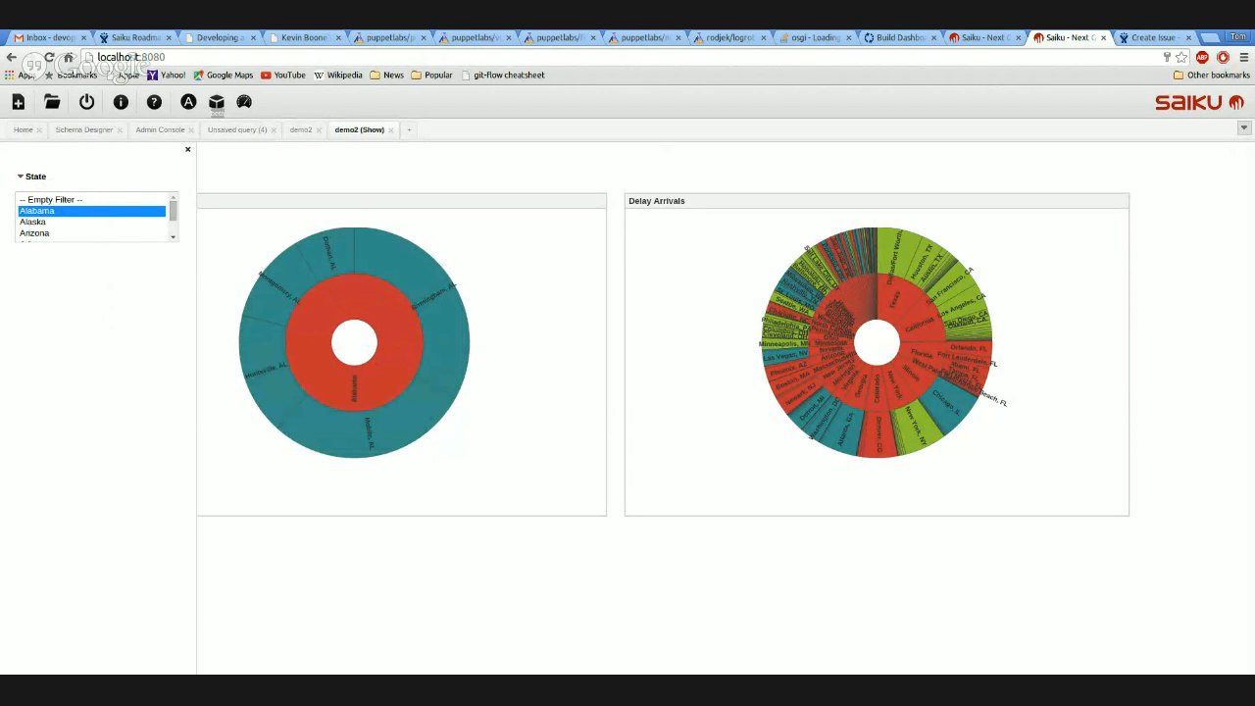
- Change the State filter selection to Arkansas, add Rhode Island to it, and close the filter sidebar
scroll(93, 217, down, 1)
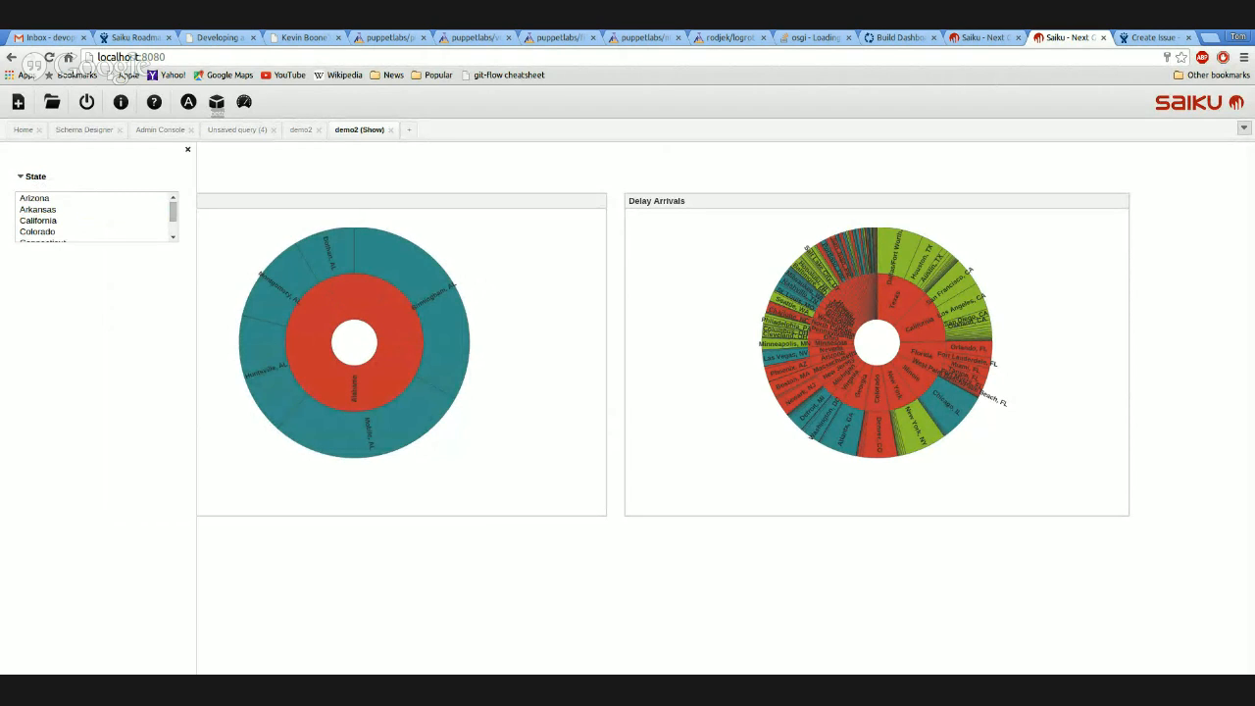
click(136, 211)
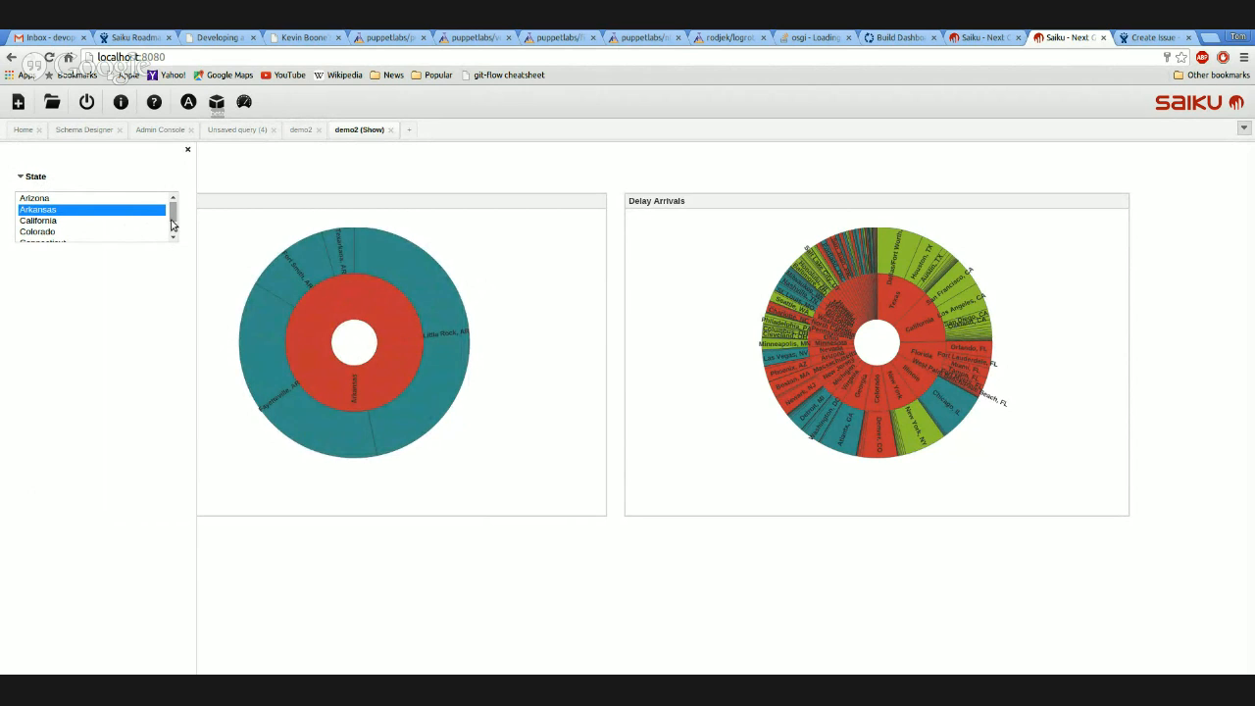
drag(172, 215, 172, 226)
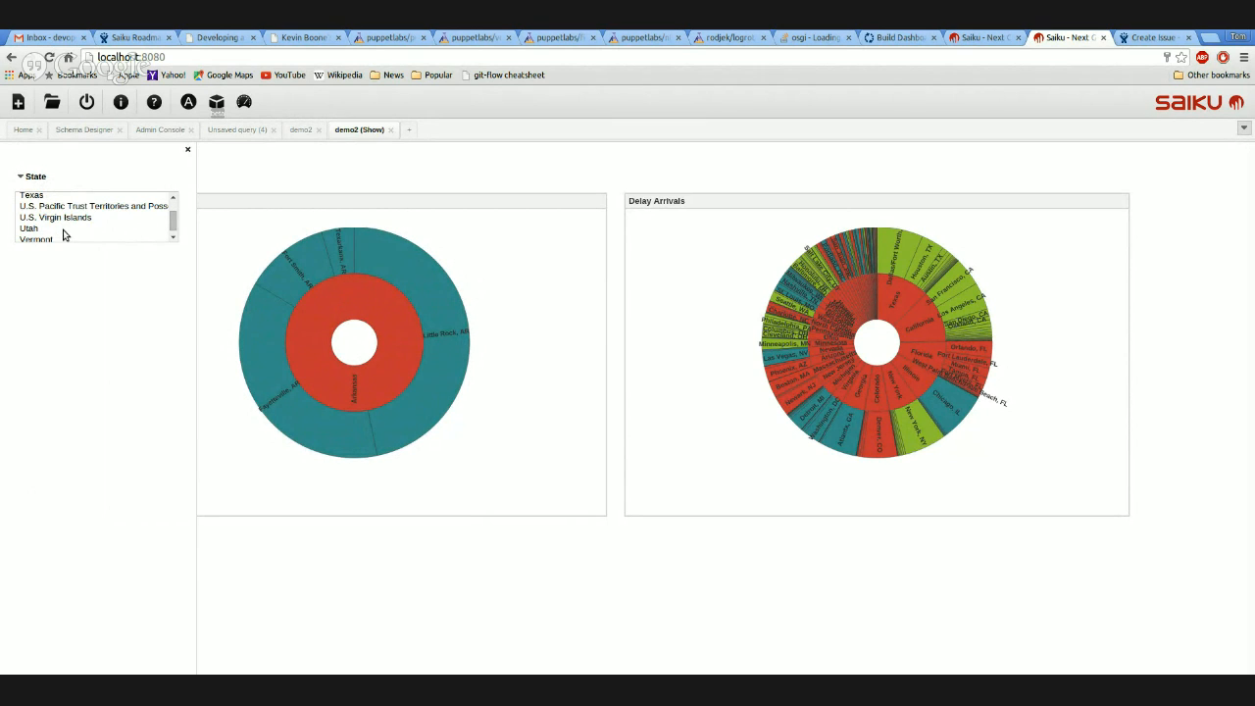
scroll(59, 227, up, 2)
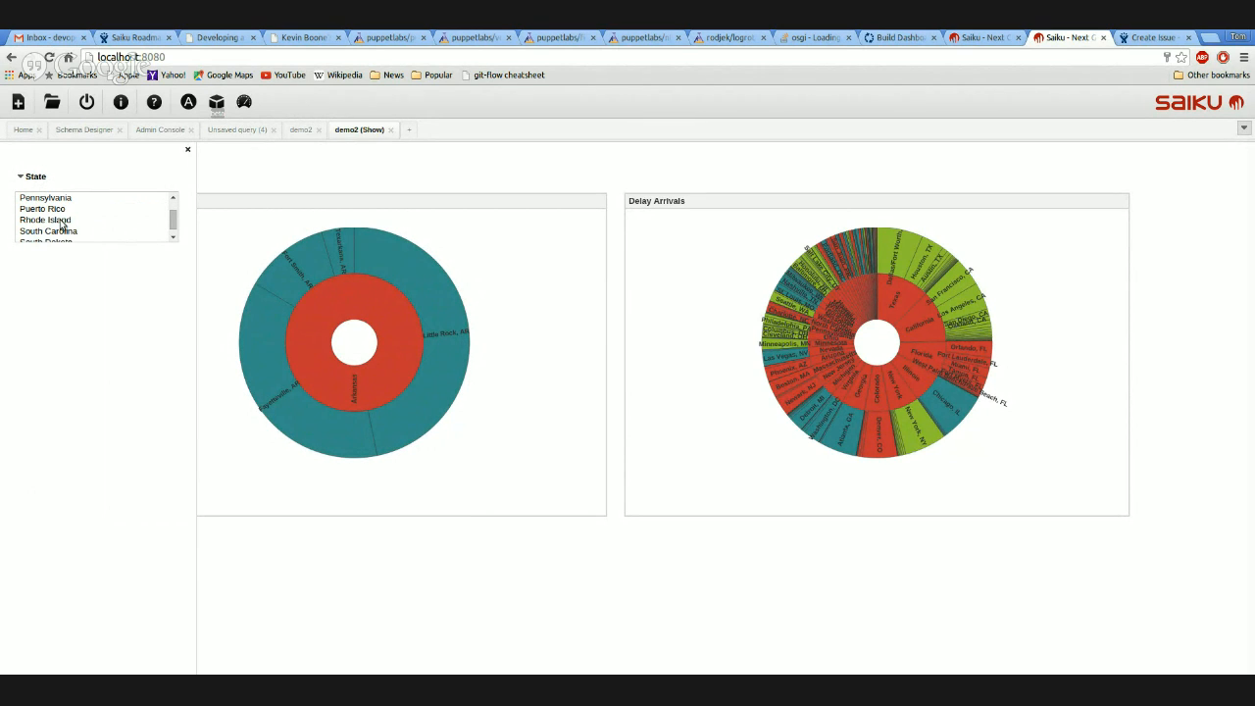
click(58, 219)
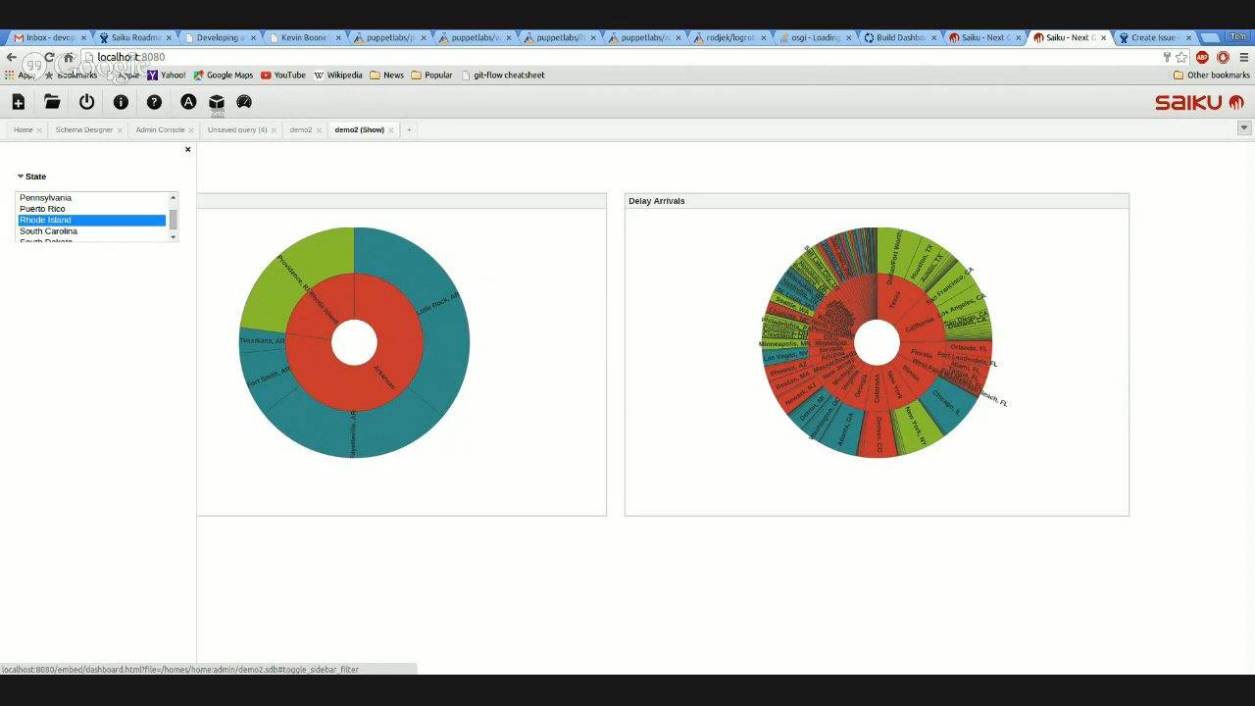
click(187, 149)
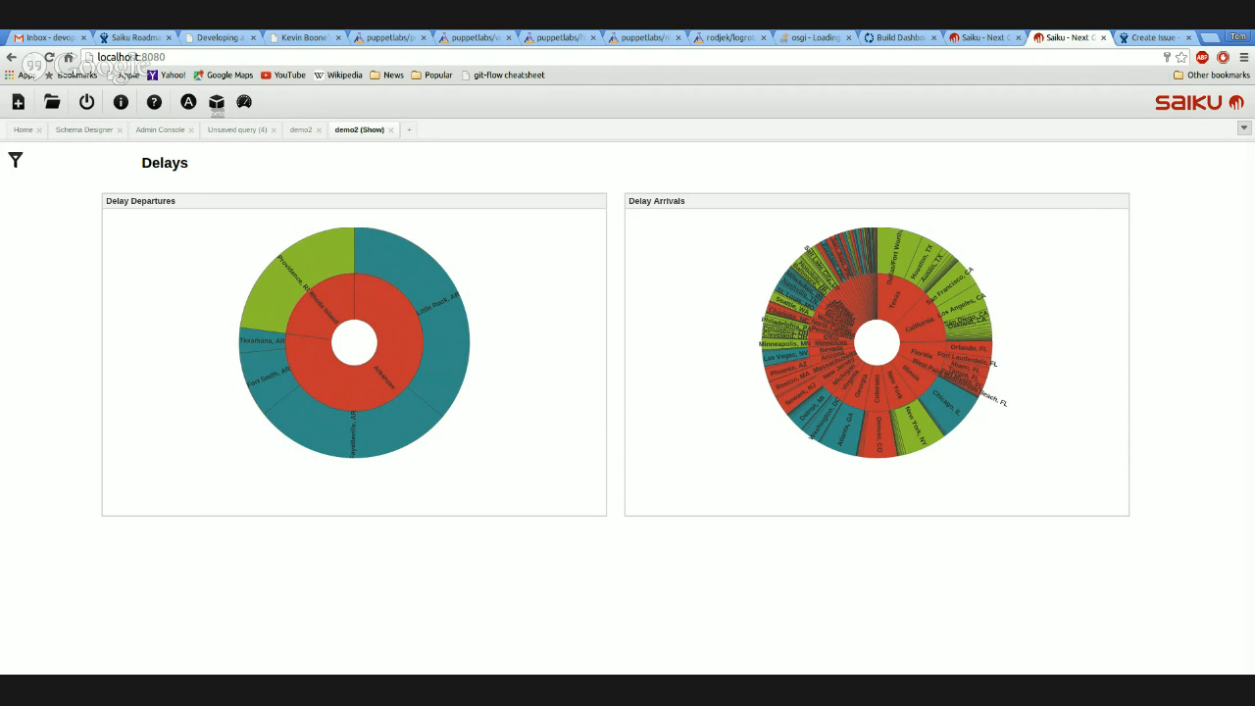
- Return to the demo2 editor and open the saved demo2.sdb dashboard for viewing in a new window
click(304, 137)
click(216, 154)
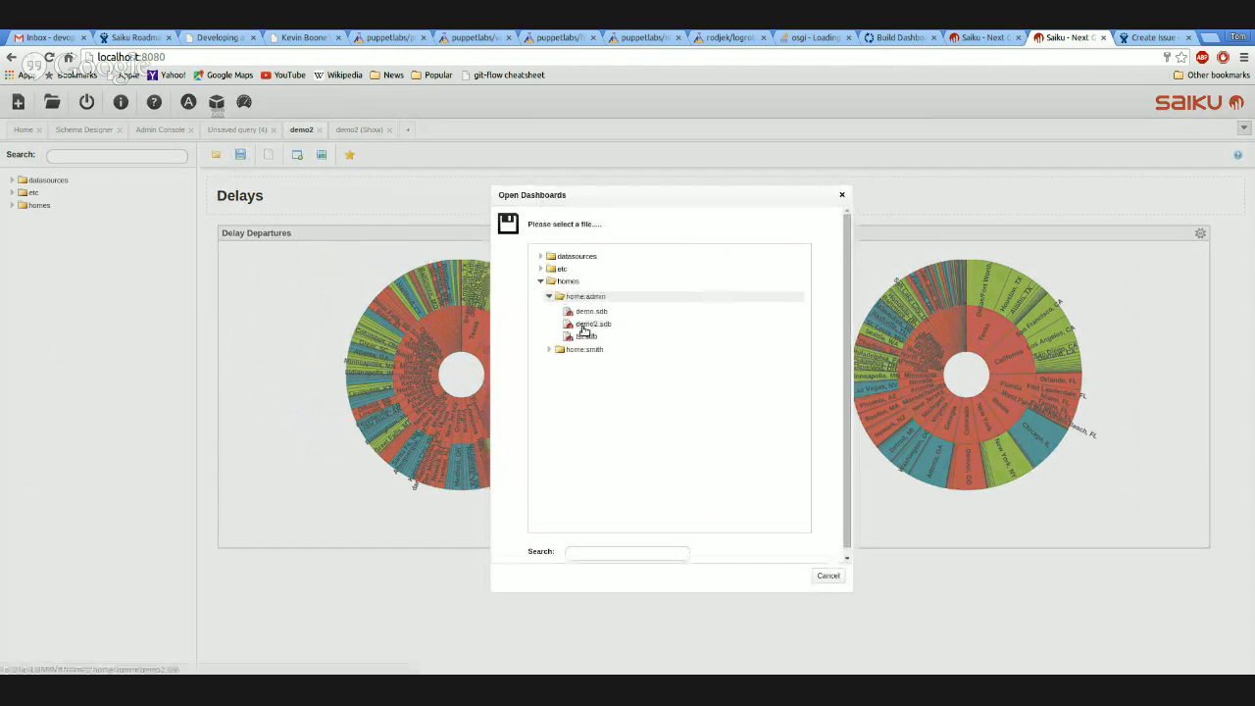
click(587, 325)
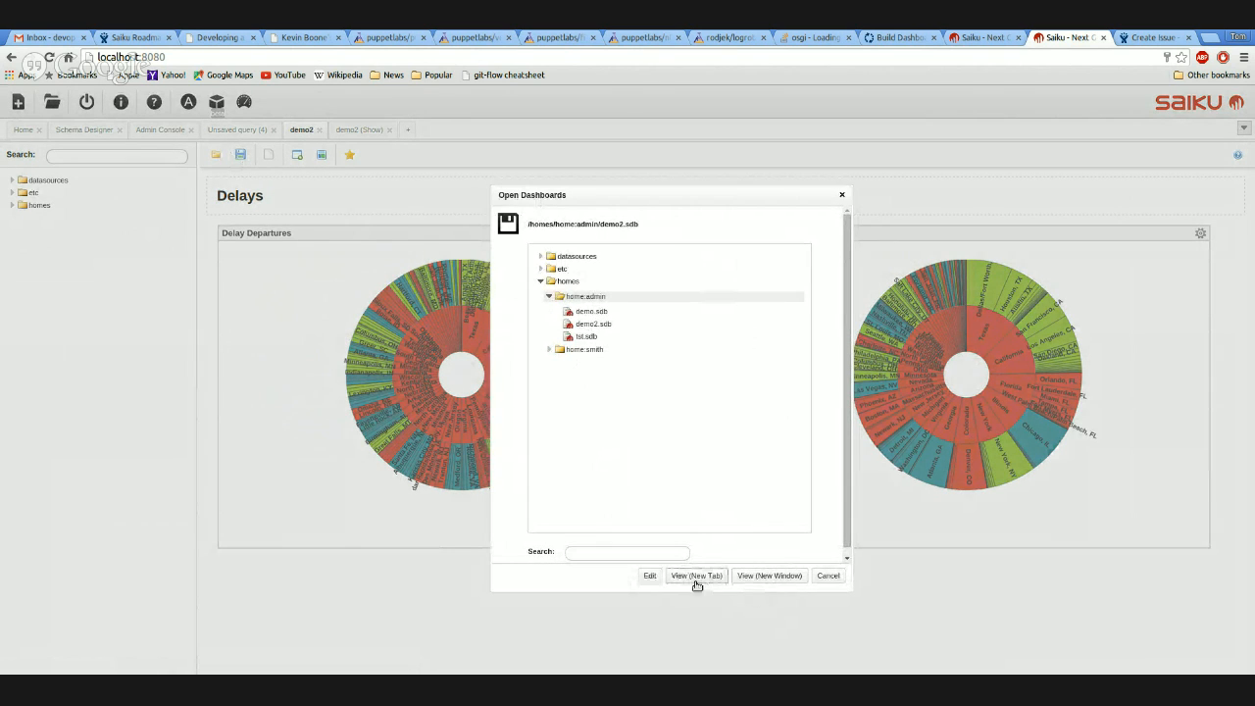
click(793, 578)
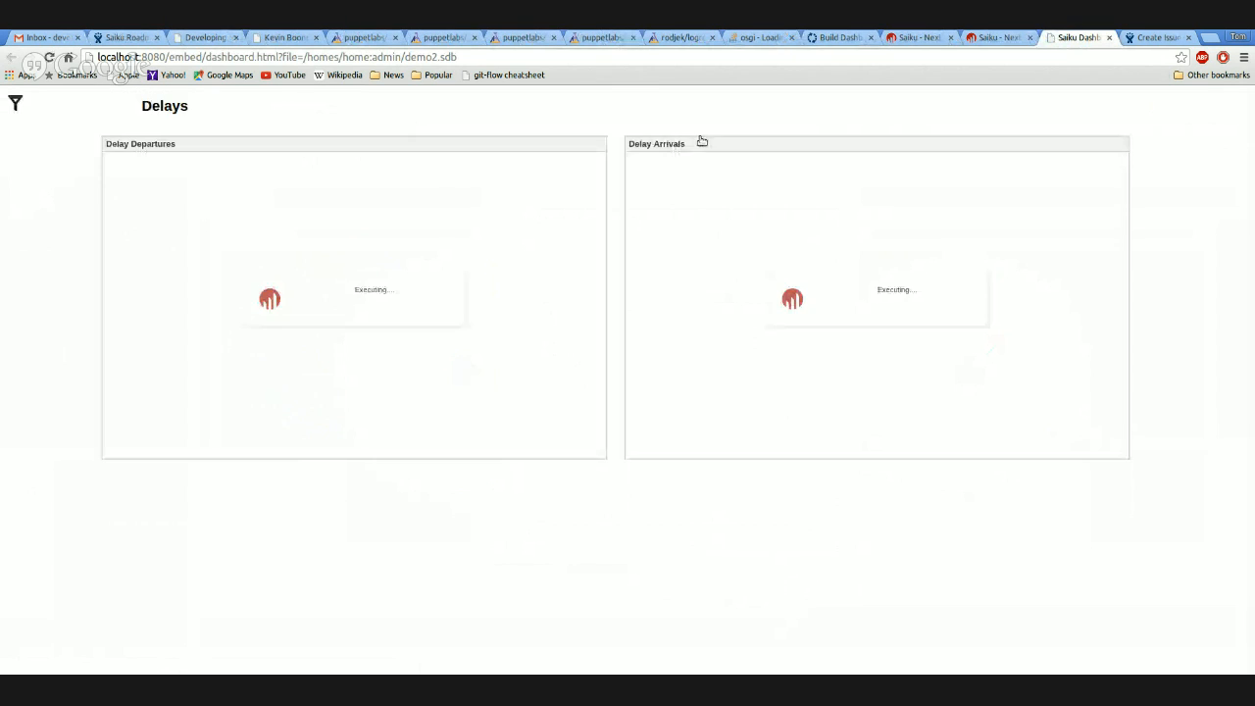